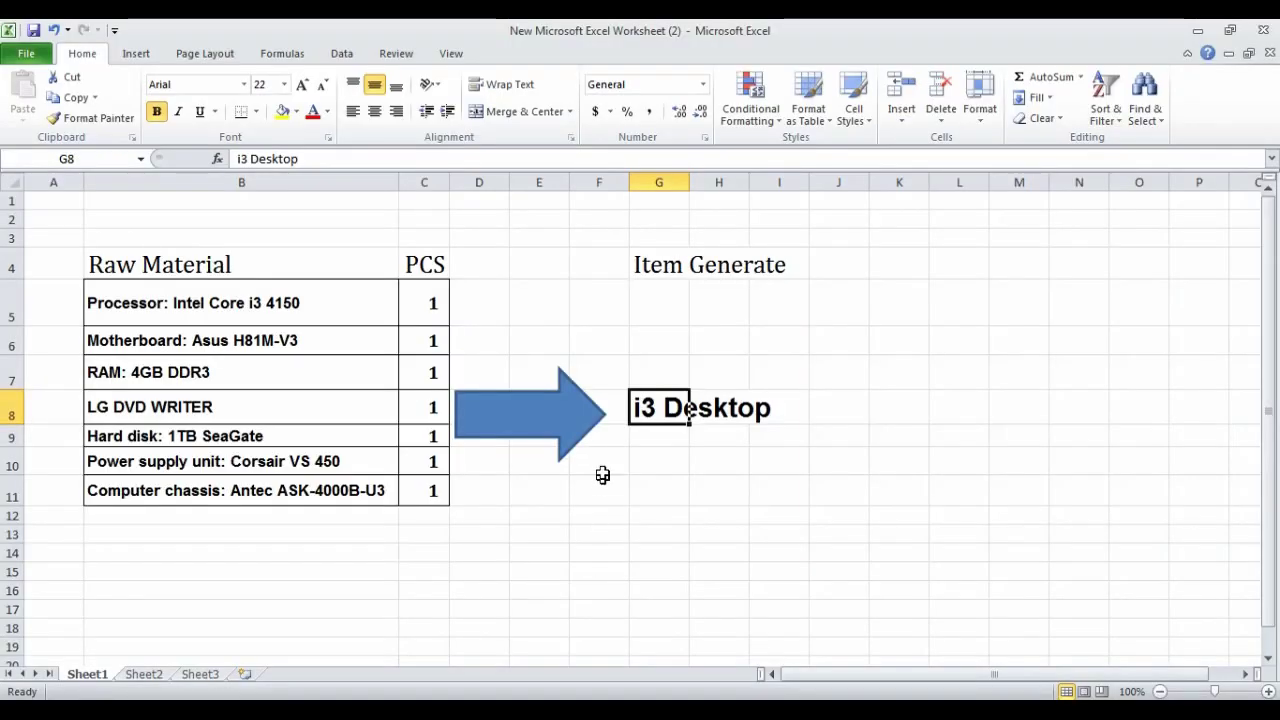
Step: Examine the raw material list with its piece quantities and the i3 Desktop item generated from it
click(660, 456)
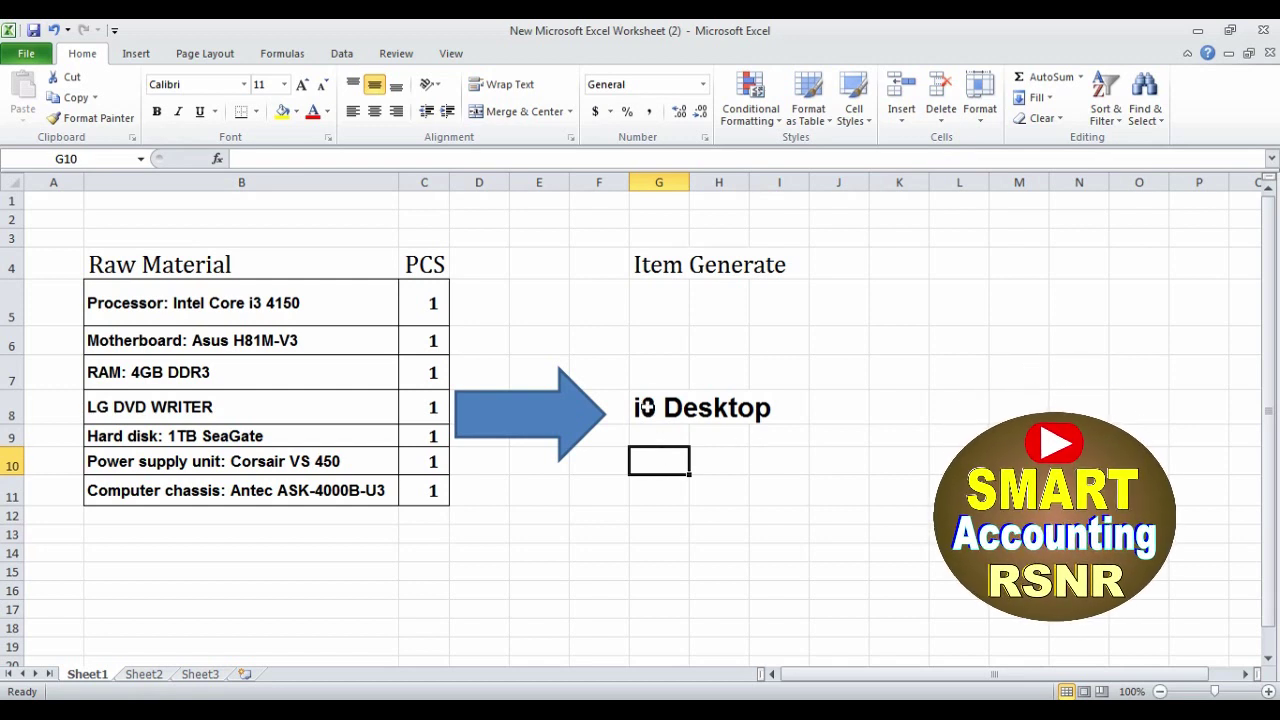
click(648, 408)
click(684, 463)
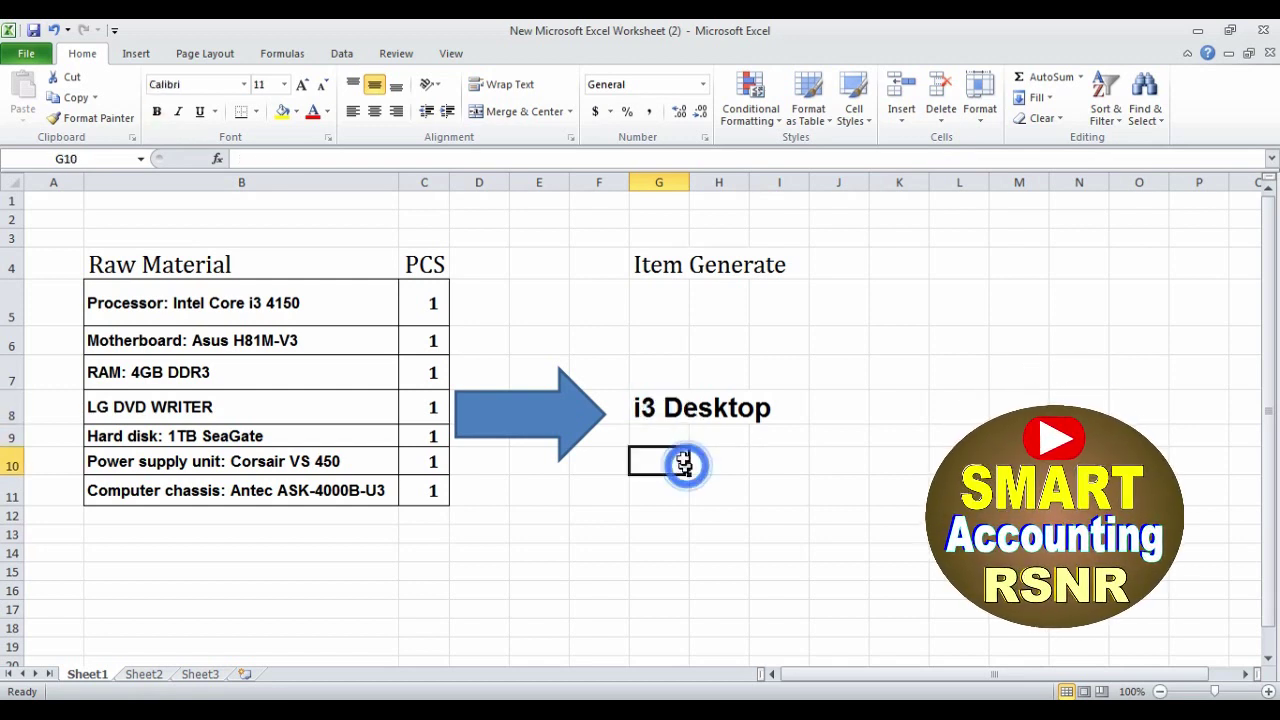
click(650, 408)
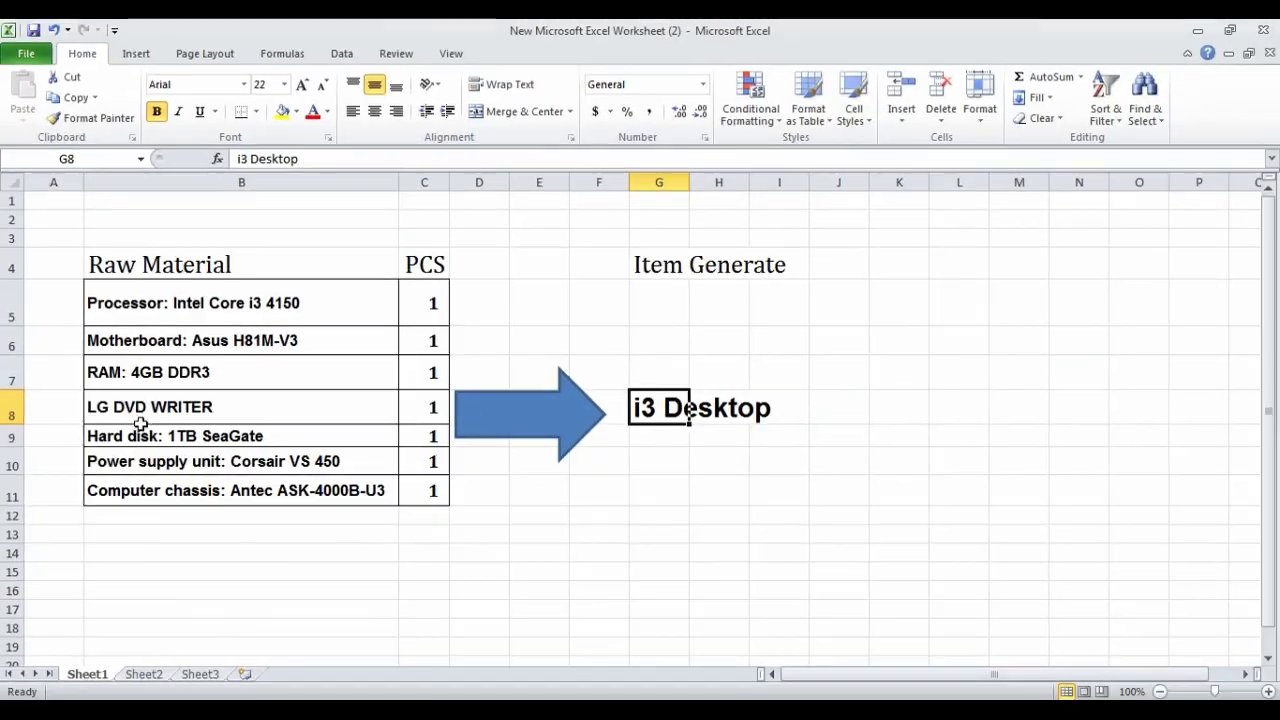
click(362, 329)
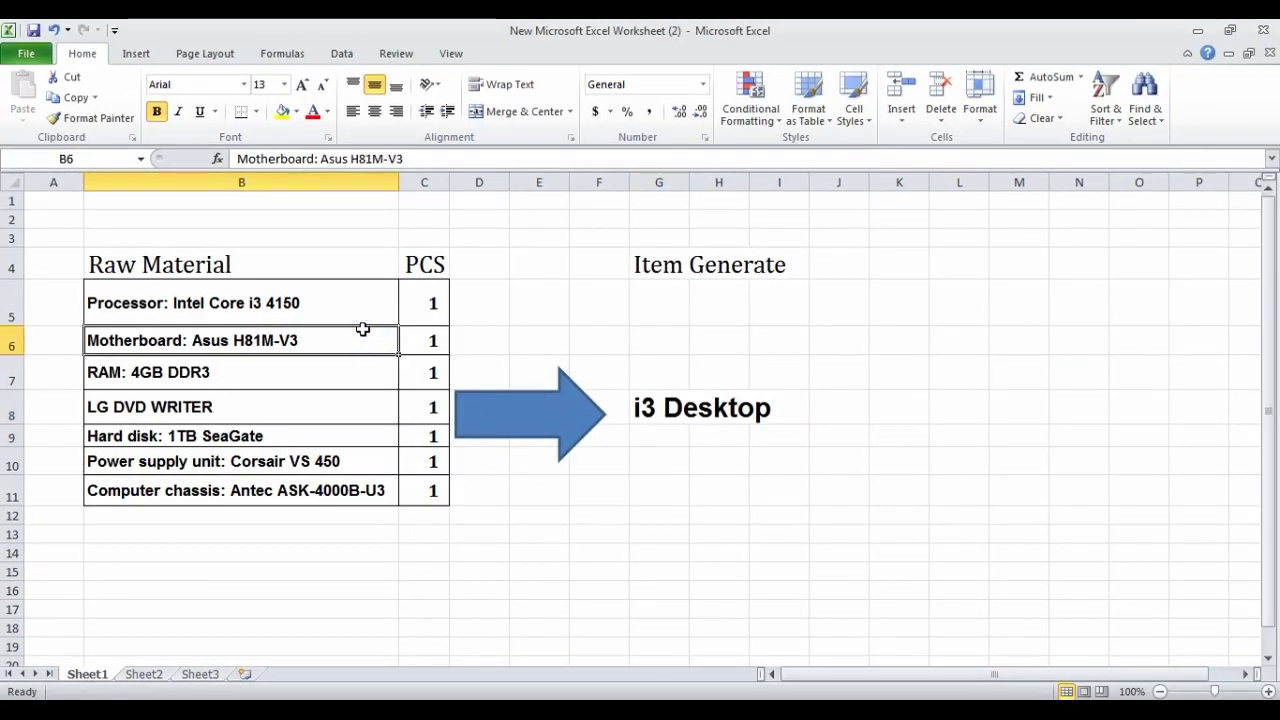
click(530, 330)
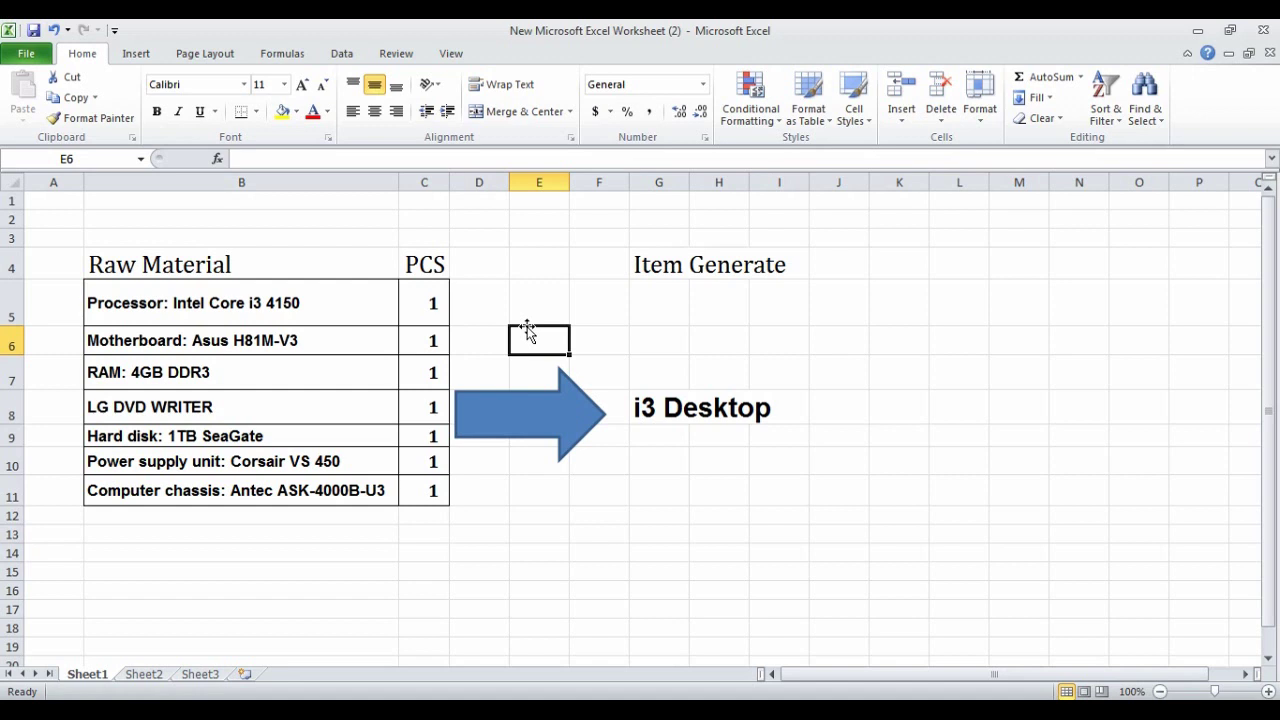
click(677, 408)
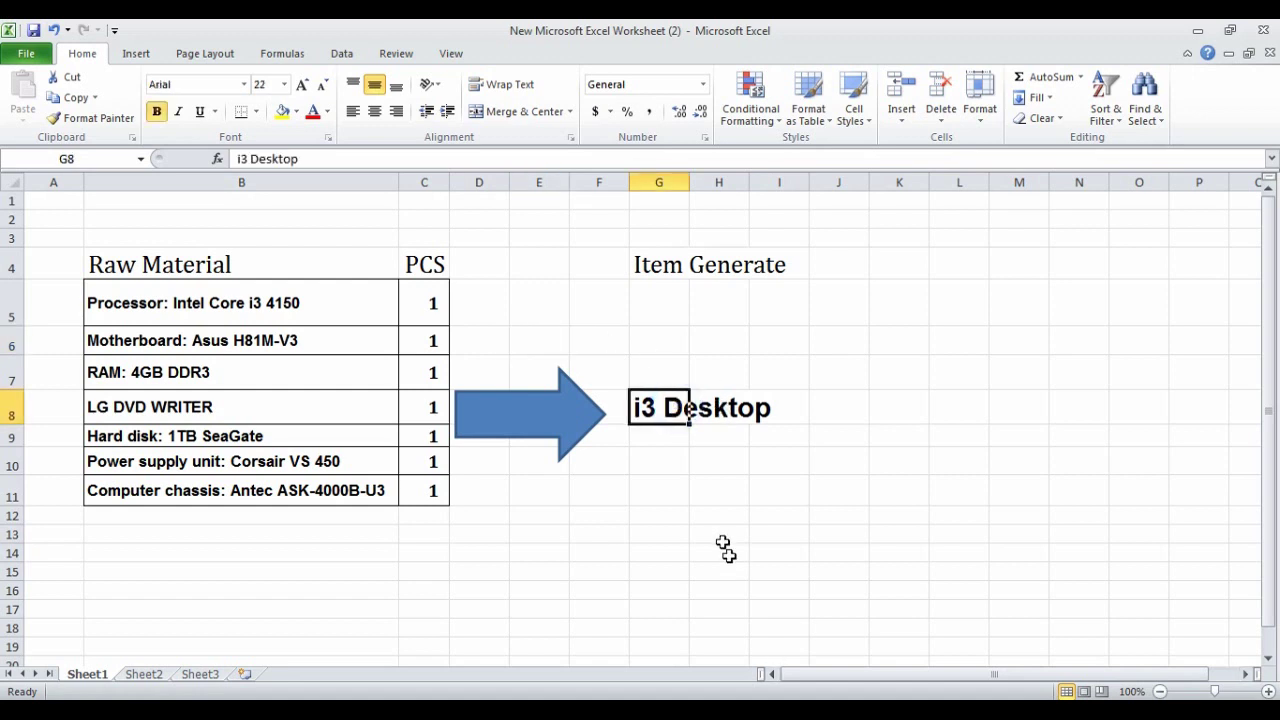
click(259, 302)
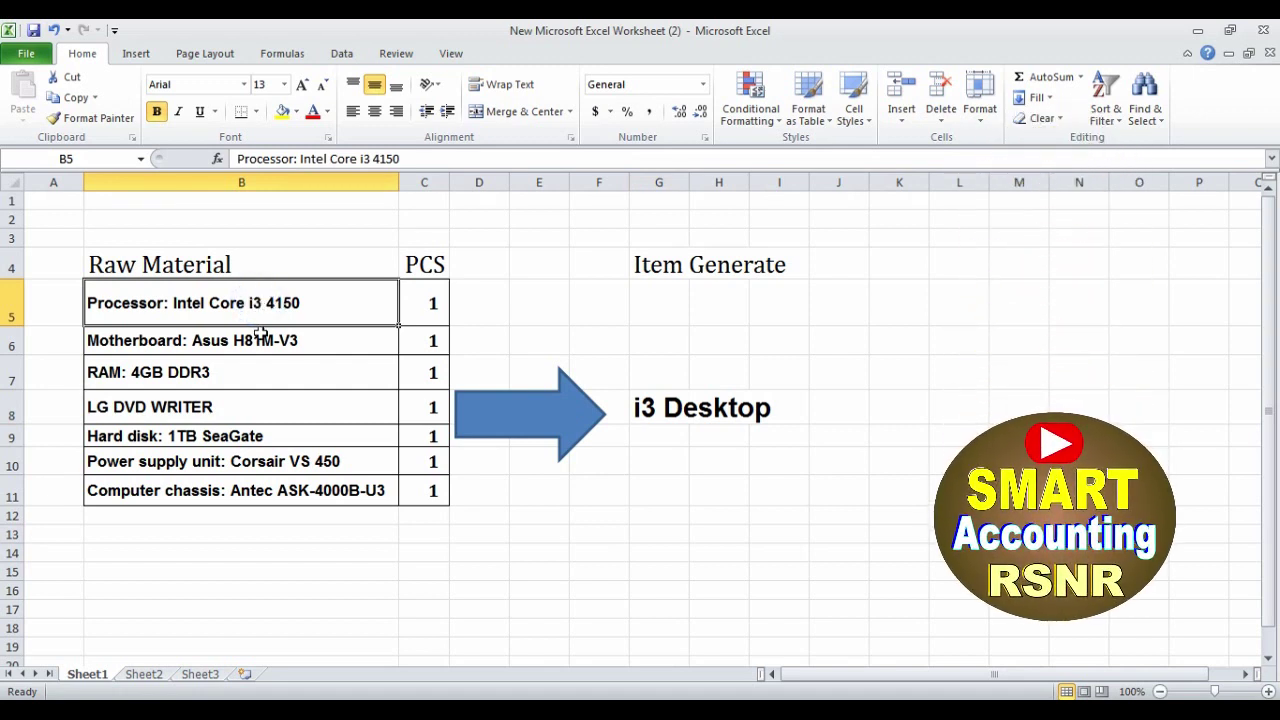
click(432, 305)
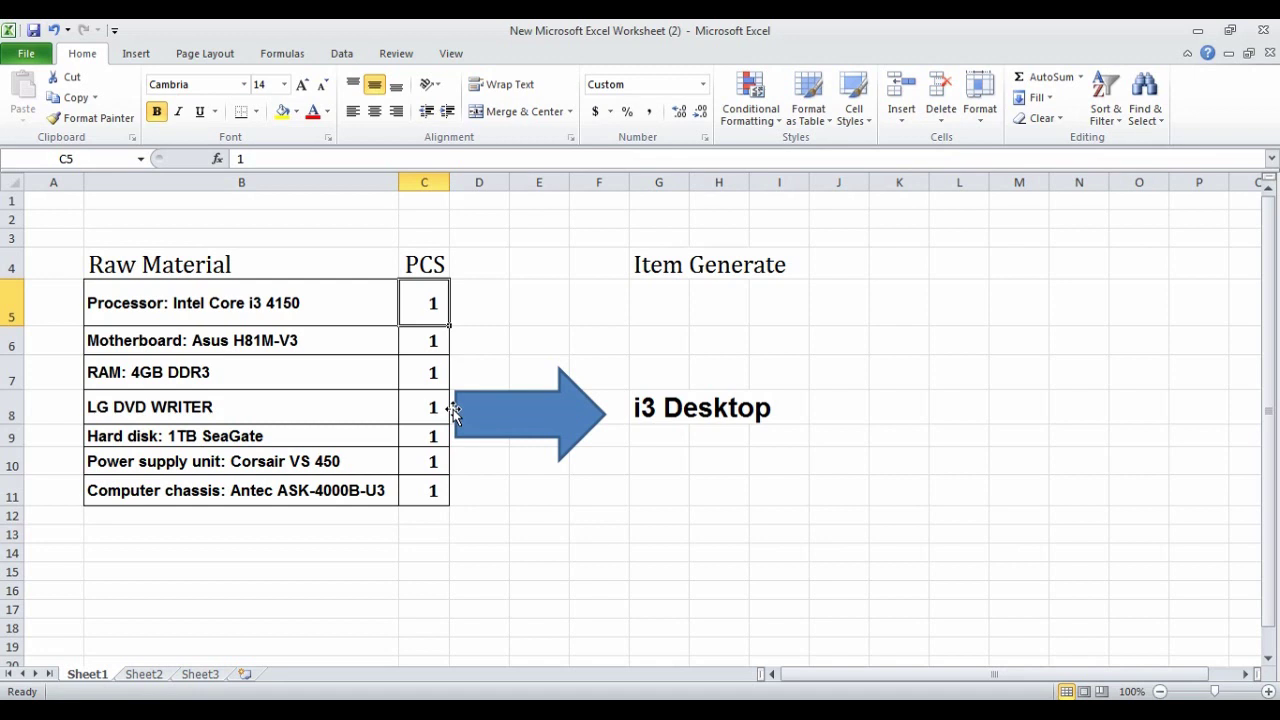
click(677, 366)
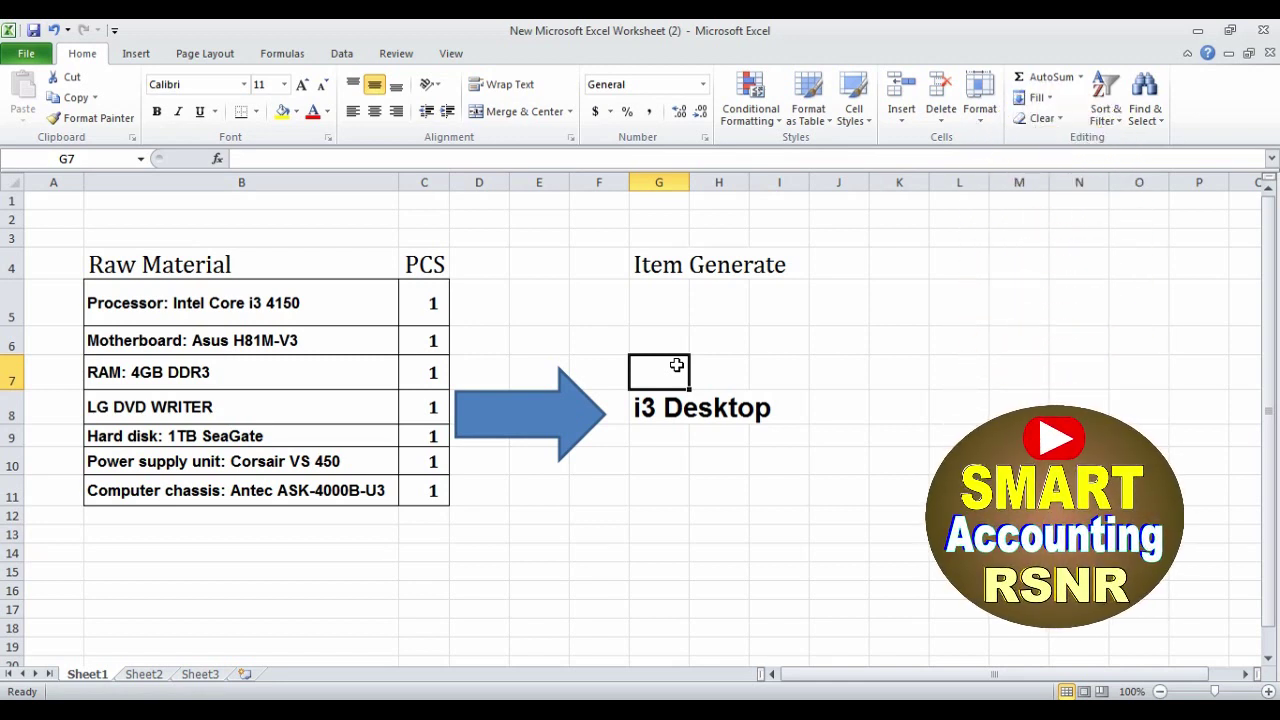
click(648, 408)
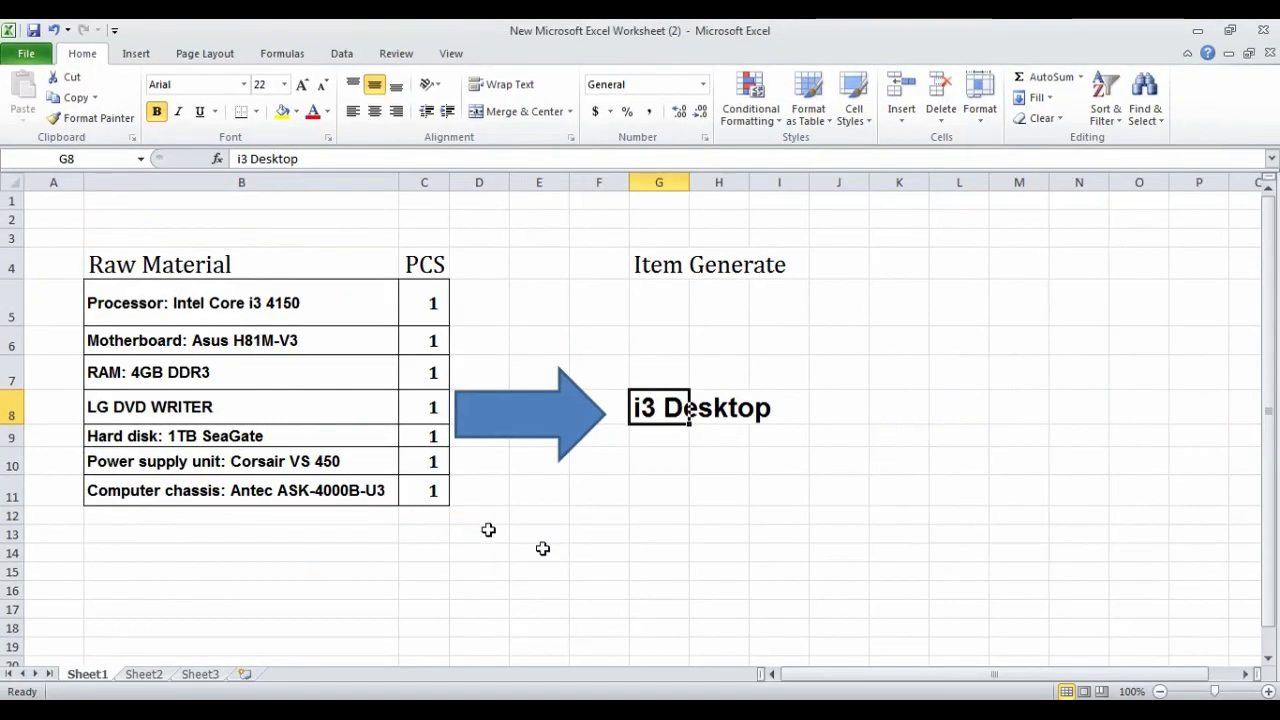
Step: Switch to the purchase invoice in Adobe Reader and review its supplier, buyer, item quantities, rates and tax summary
key(alt+Tab)
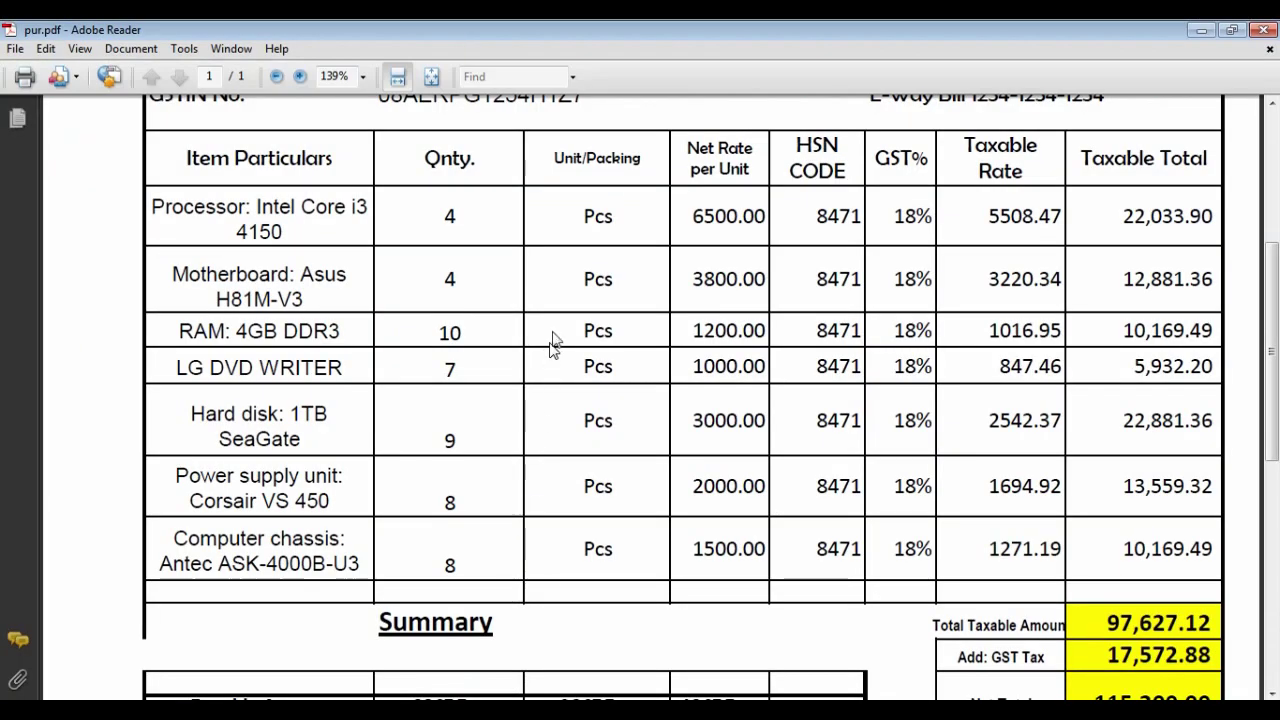
scroll(551, 343, up, 5)
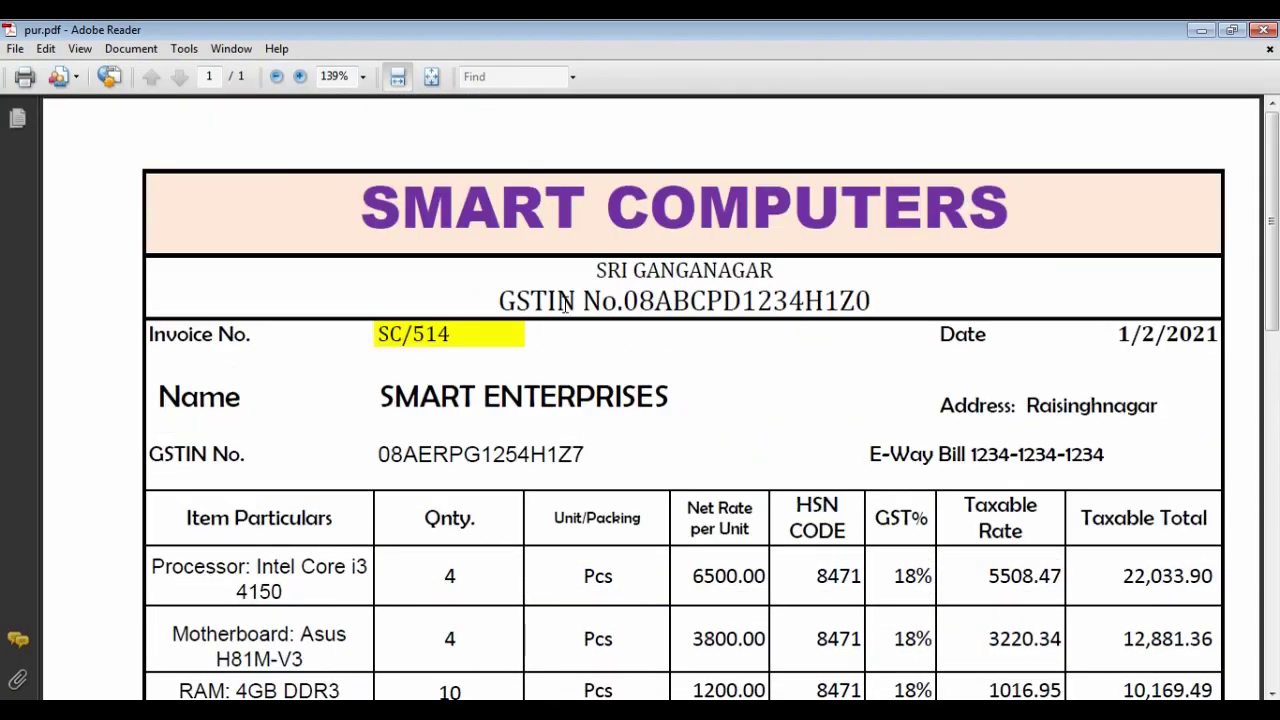
scroll(565, 228, down, 1)
scroll(562, 218, up, 1)
drag(377, 230, 1051, 234)
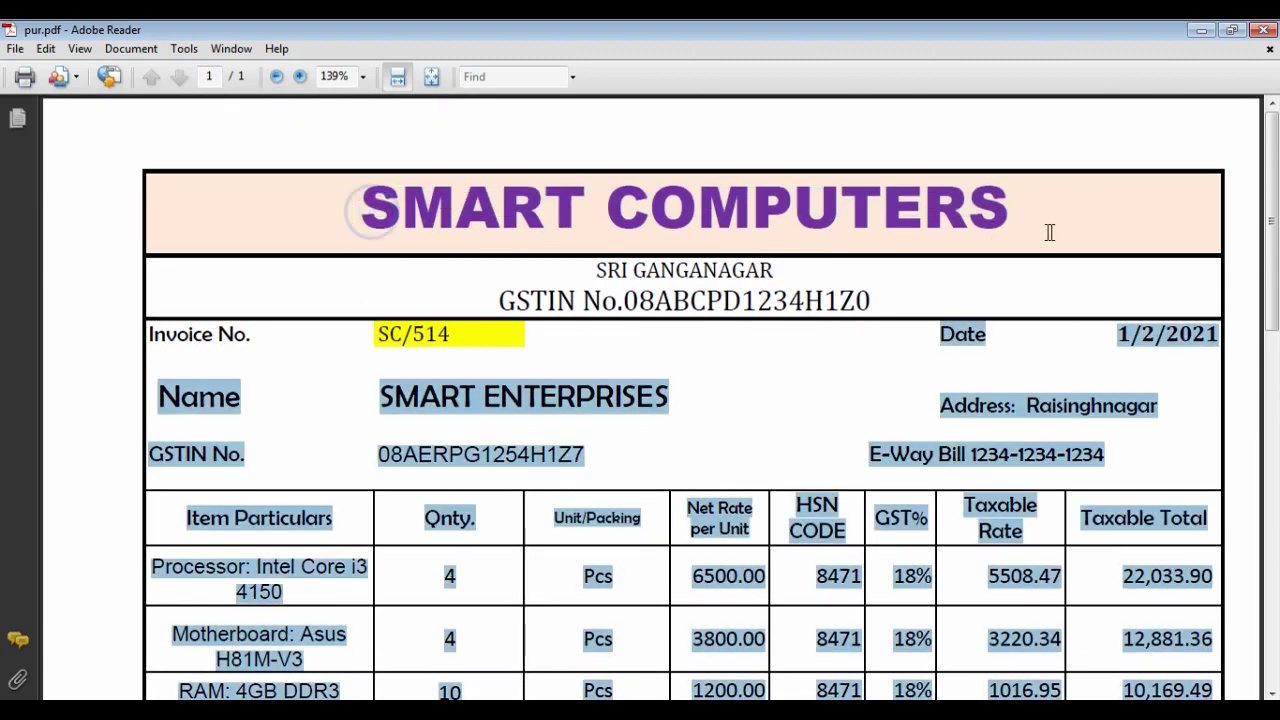
click(771, 423)
scroll(766, 414, down, 2)
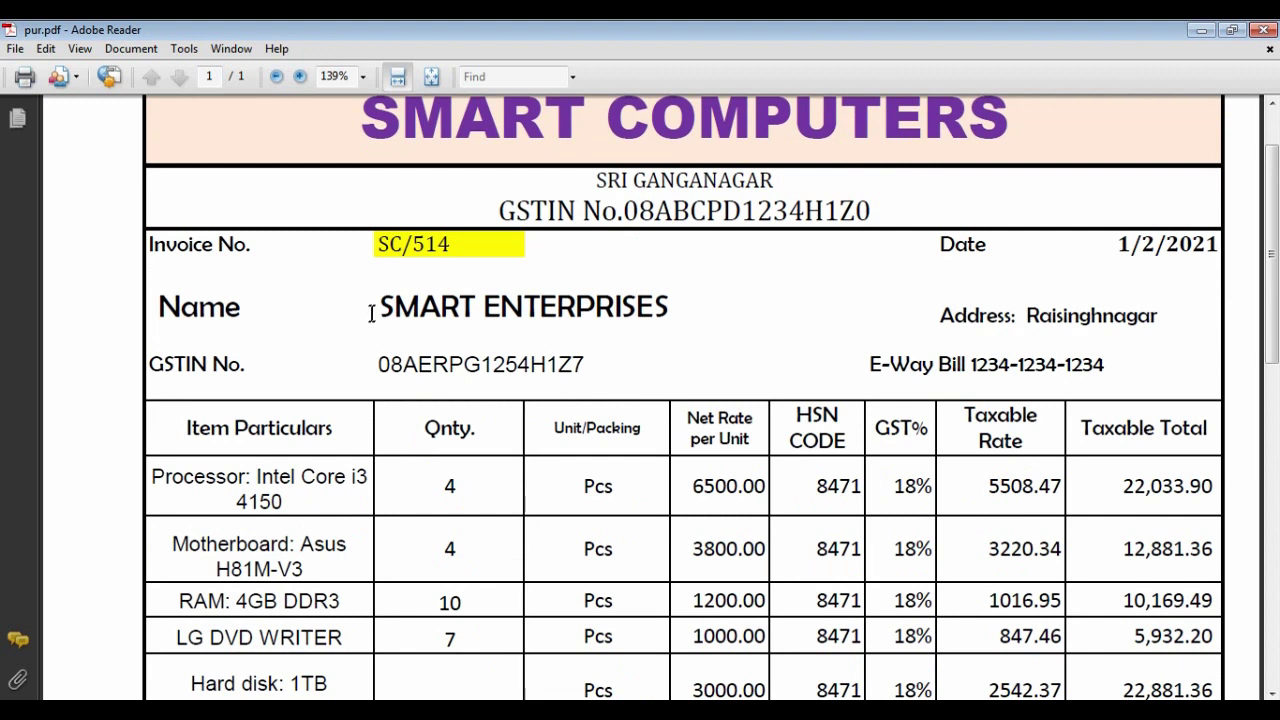
drag(371, 313, 677, 320)
scroll(685, 350, down, 2)
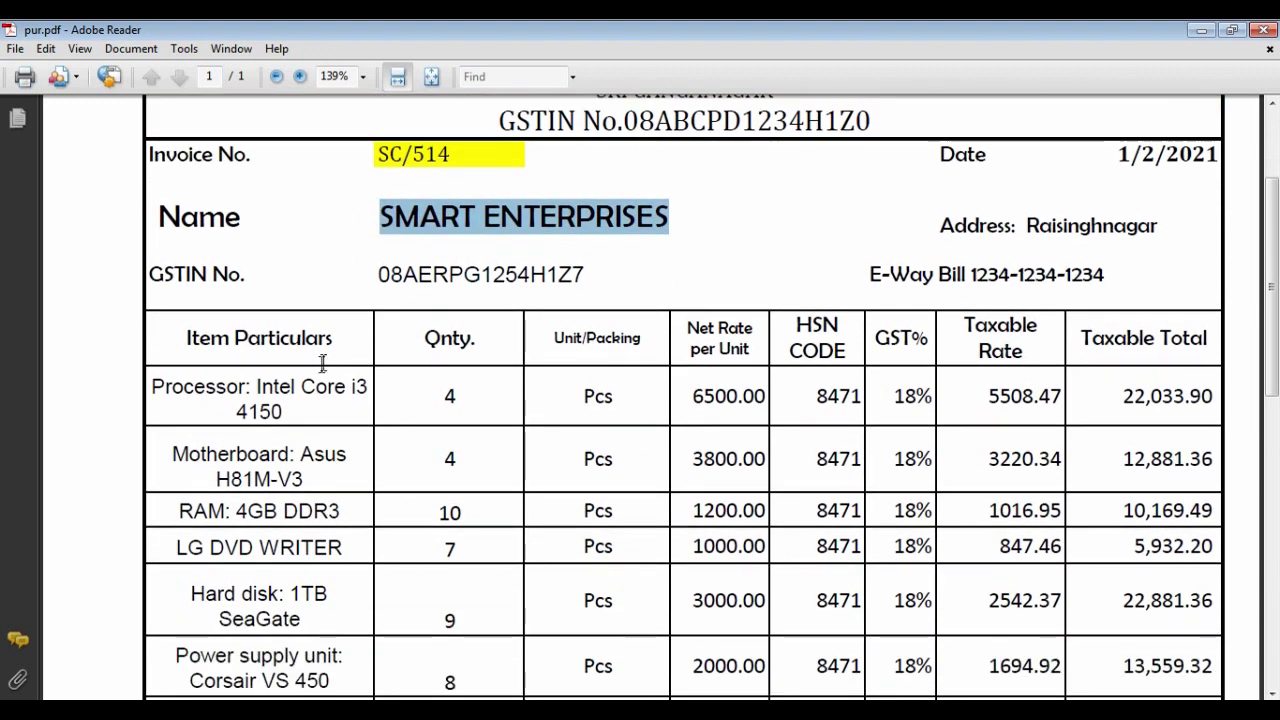
scroll(309, 371, down, 2)
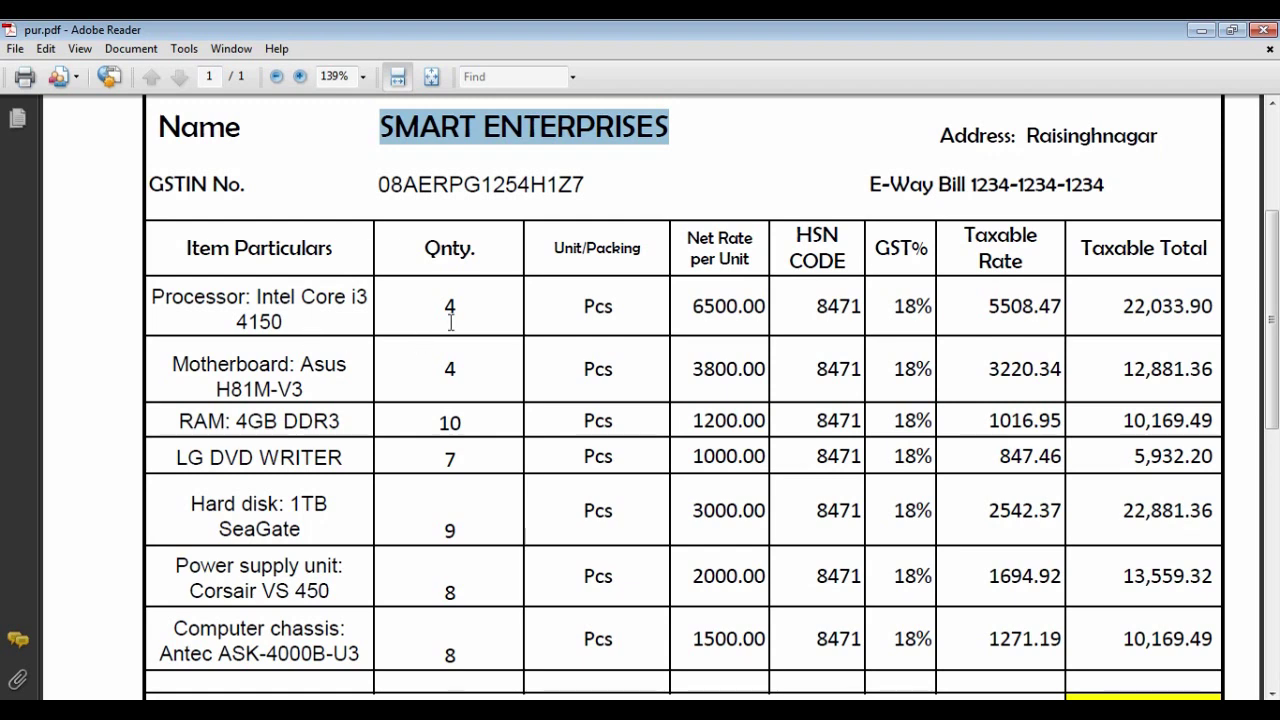
scroll(450, 318, down, 7)
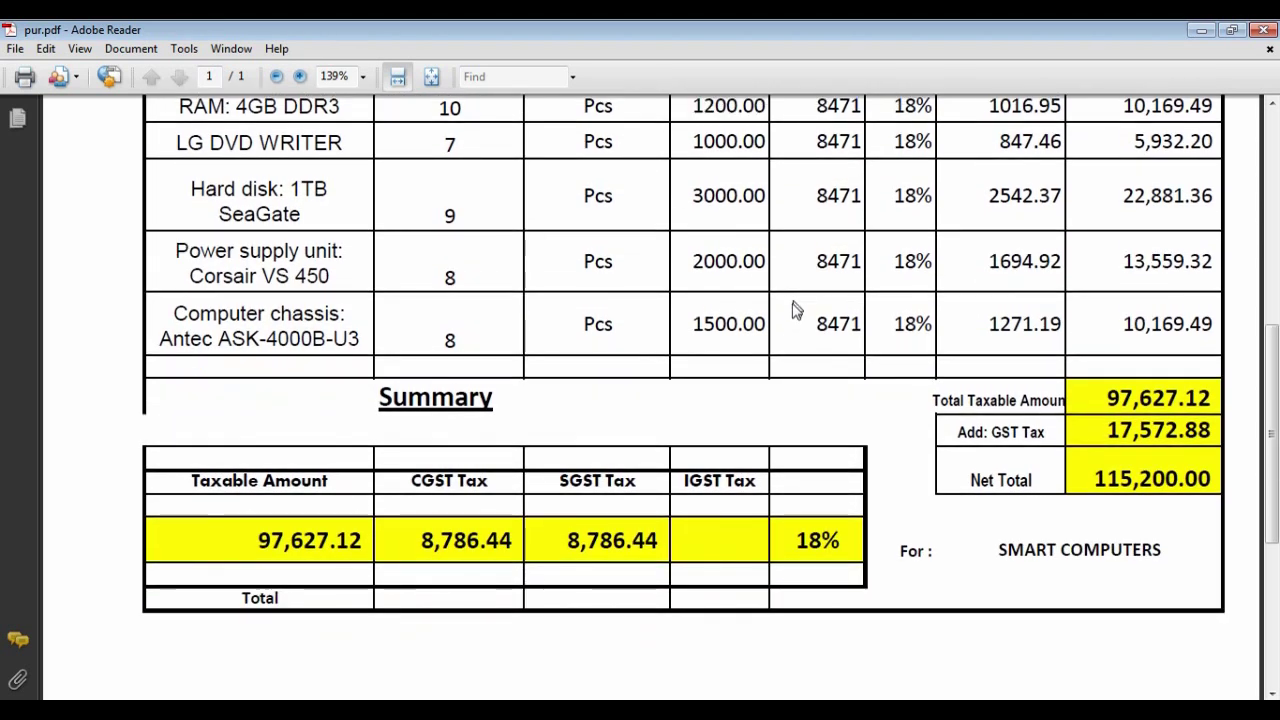
Step: Switch to TallyPrime and display the Day Book for the period 1-Apr-20 to 1-Feb-21
click(500, 712)
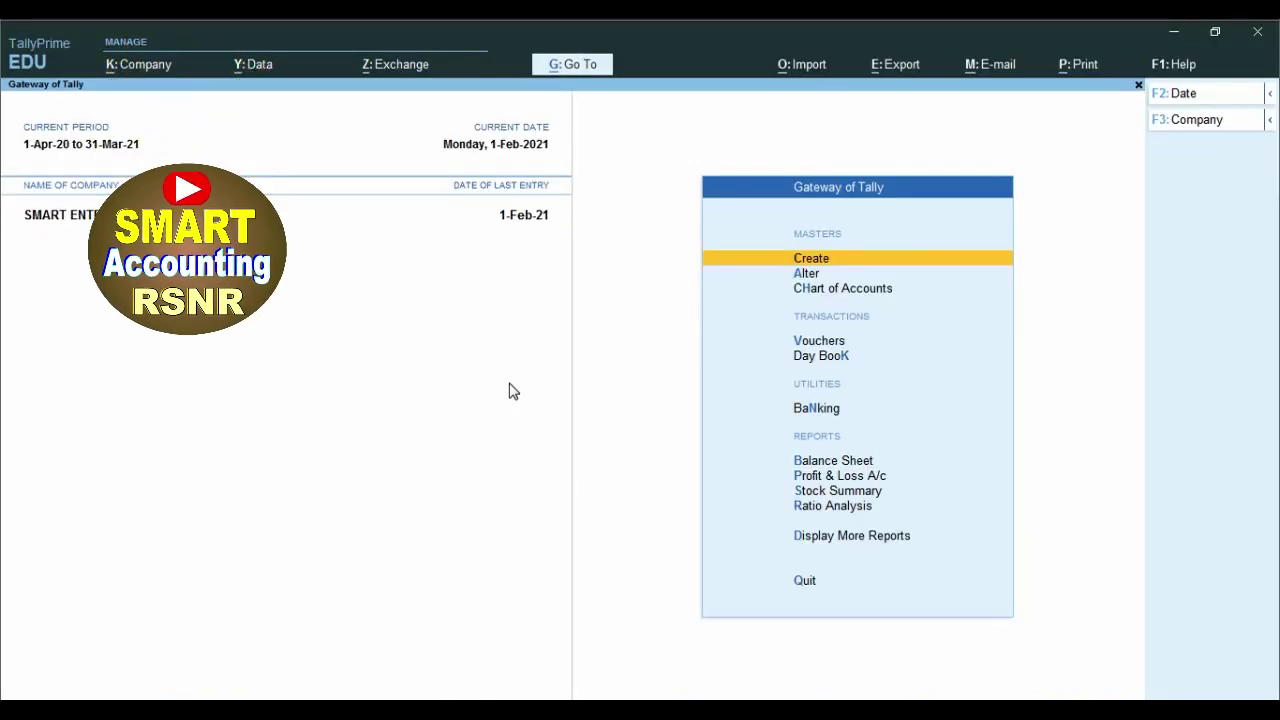
key(Down)
key(Down)
key(Down)
key(Down)
key(Down)
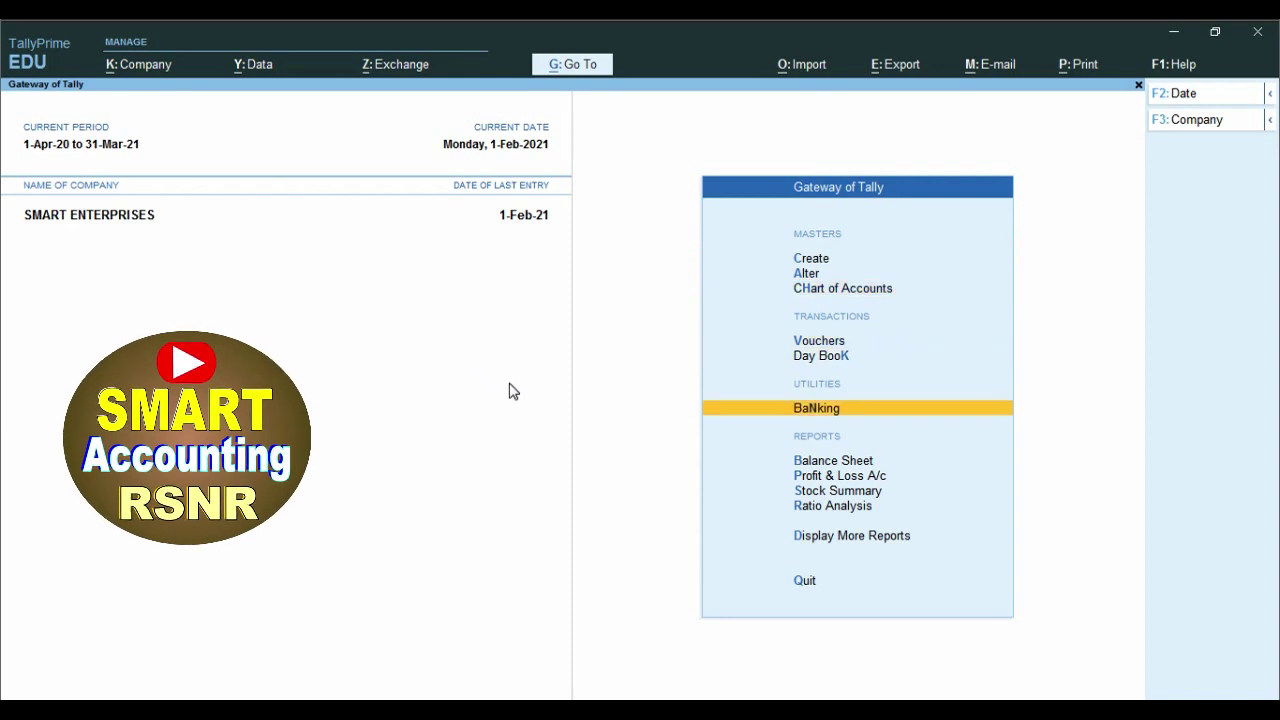
key(Down)
key(Down)
key(Down)
key(Down)
key(Down)
key(Return)
key(Down)
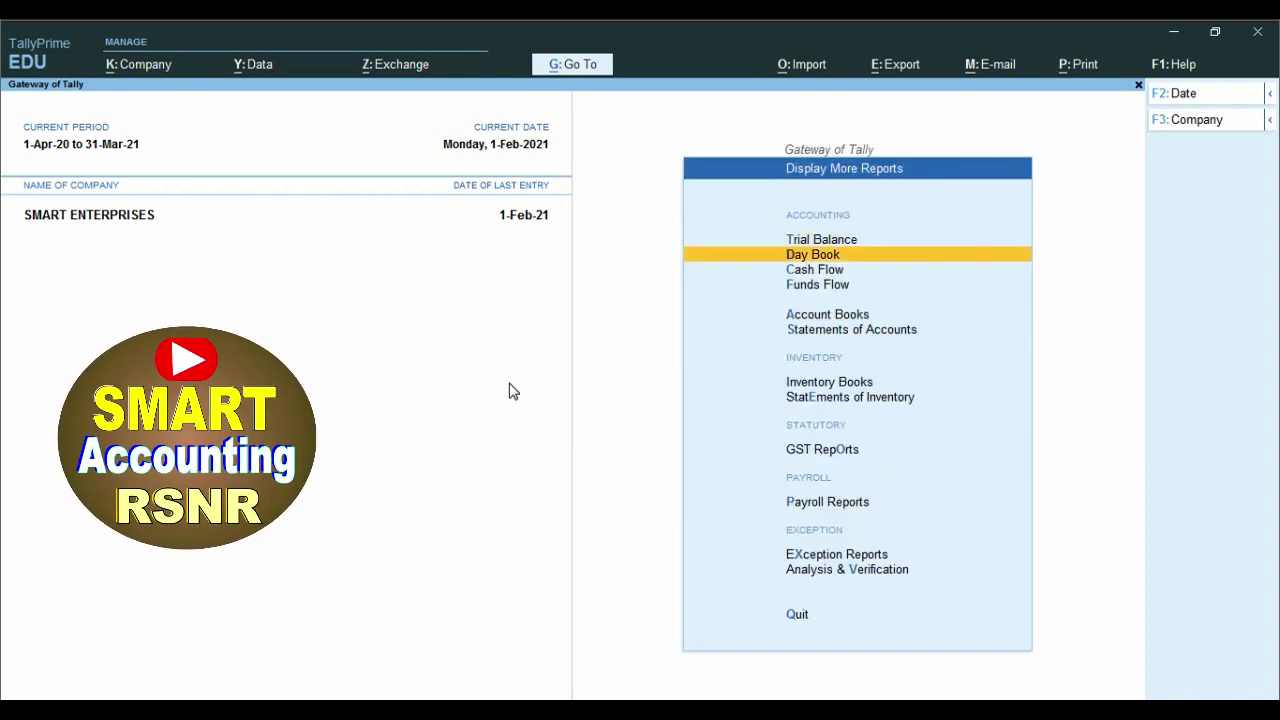
key(Return)
key(F2)
key(Return)
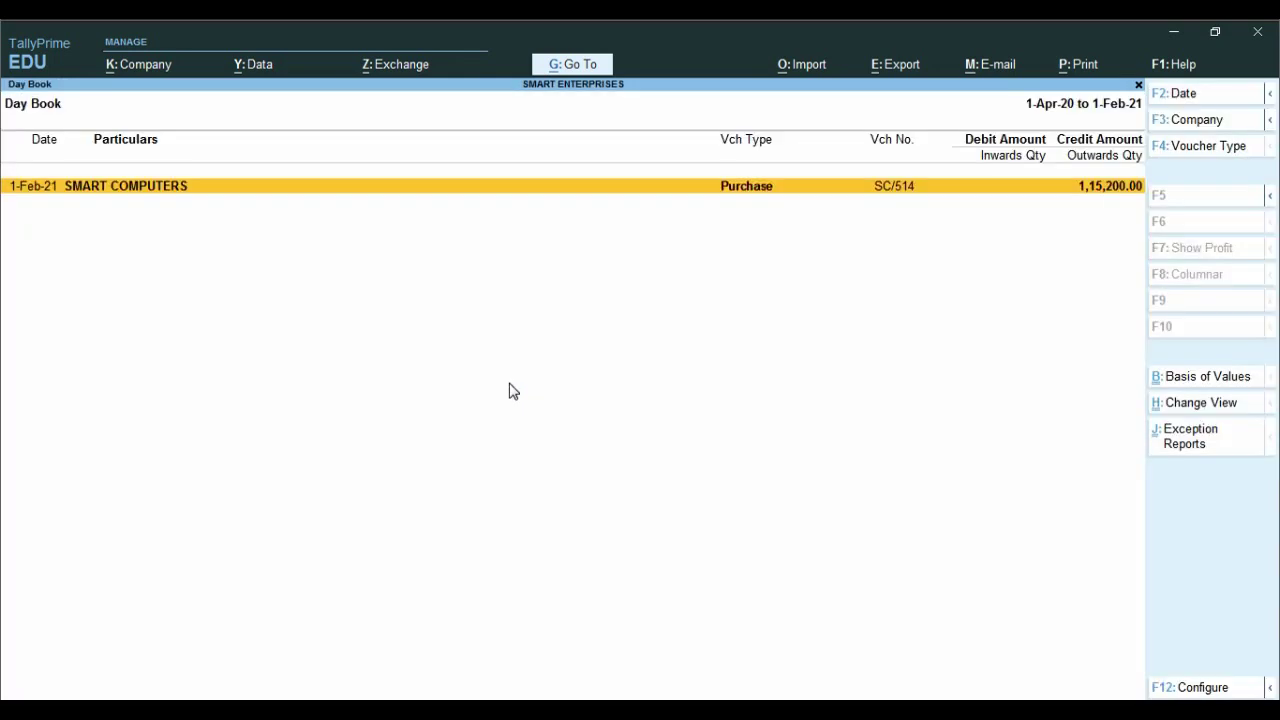
Step: Open the SMART COMPUTERS purchase voucher and compare its item quantities with the PDF invoice in Adobe Reader
key(Return)
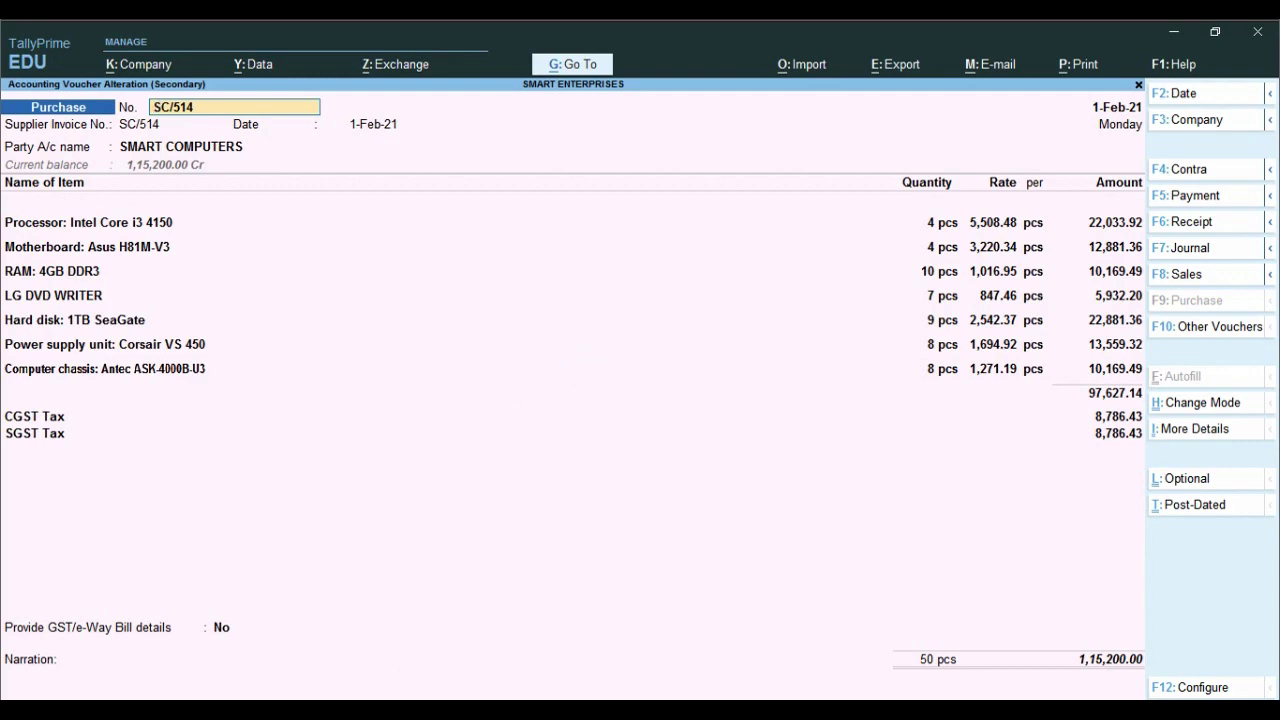
key(alt+Tab)
scroll(490, 218, up, 10)
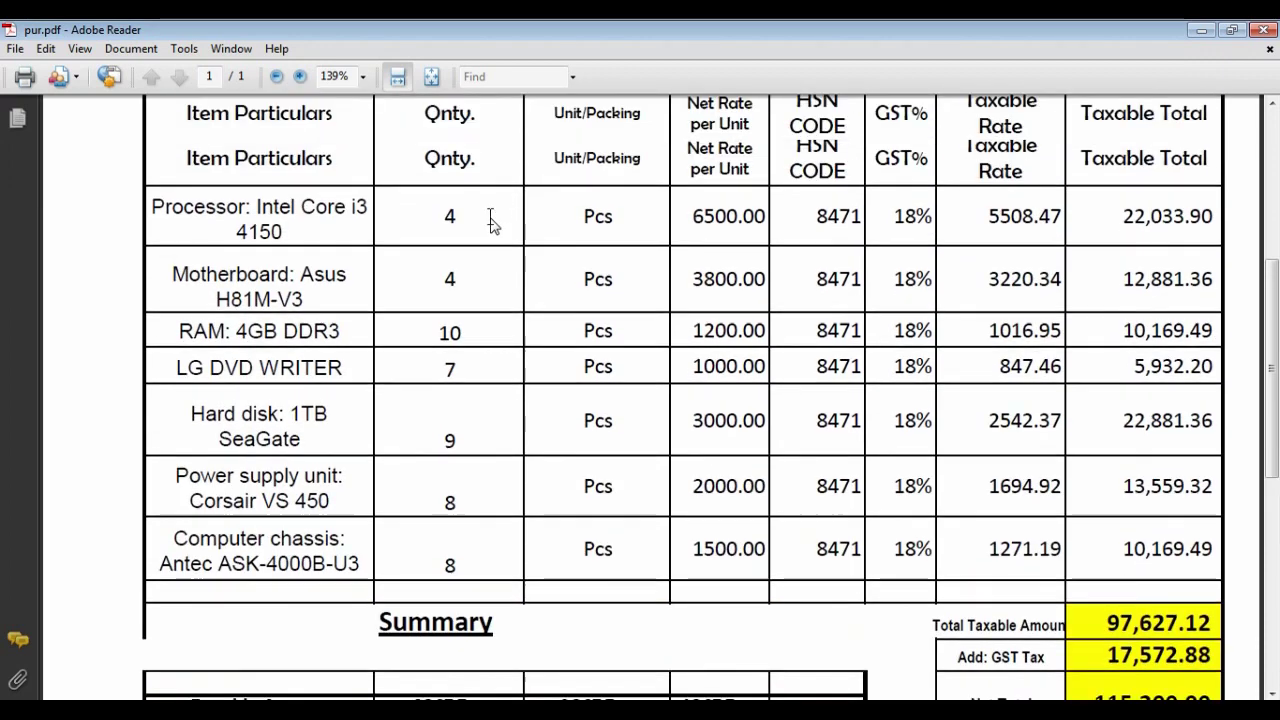
drag(376, 335, 477, 345)
key(alt+Tab)
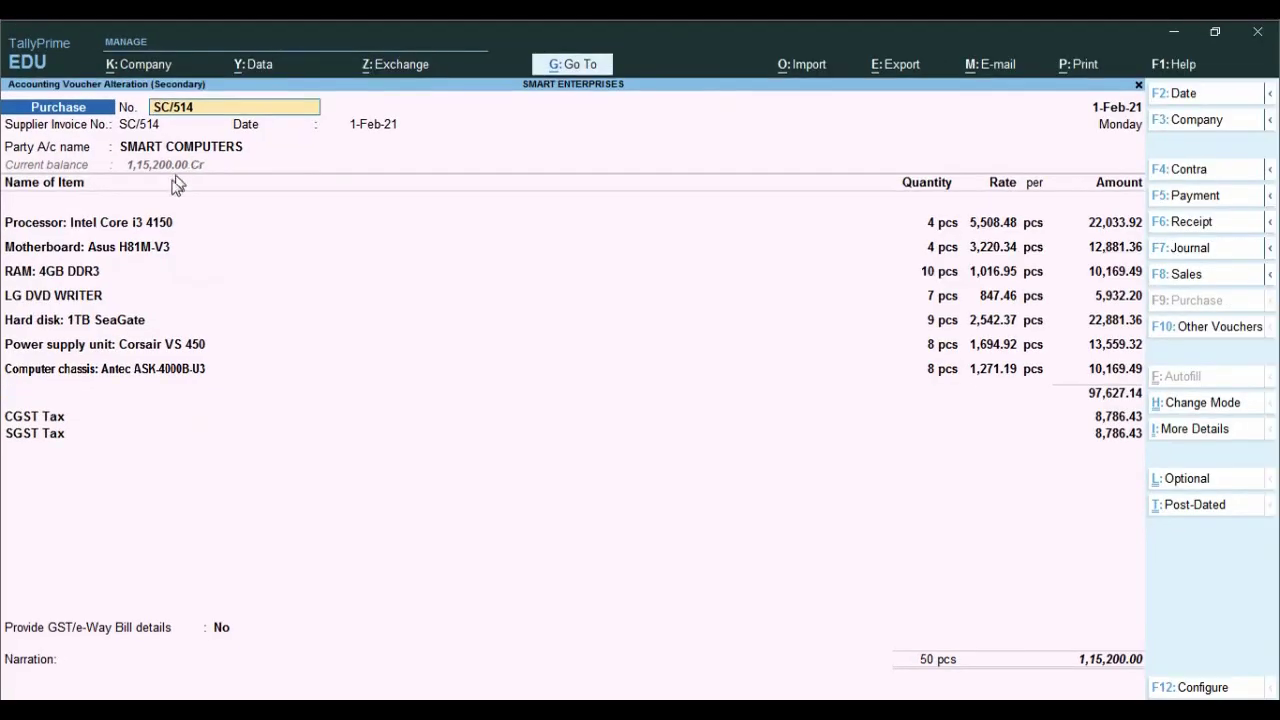
Step: Open the stock item master of Processor: Intel Core i3 4150 from the voucher and set Set/Alter GST Details to Yes
click(118, 226)
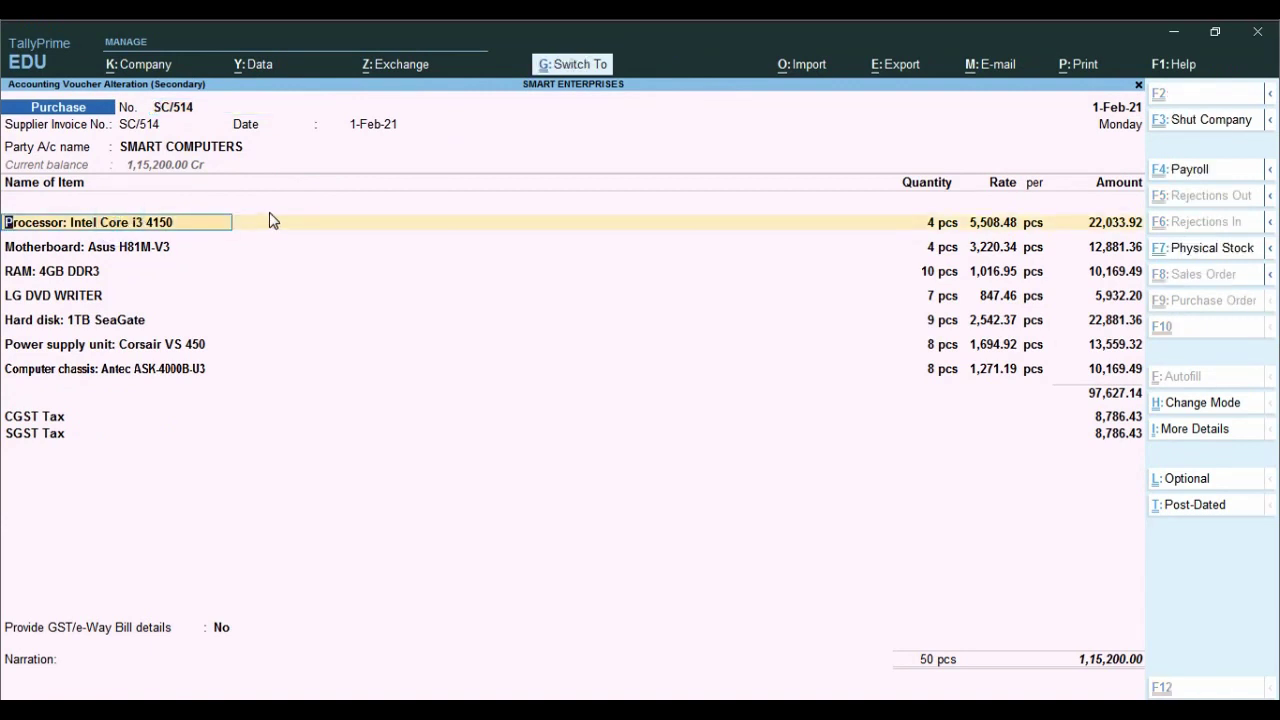
key(ctrl+Return)
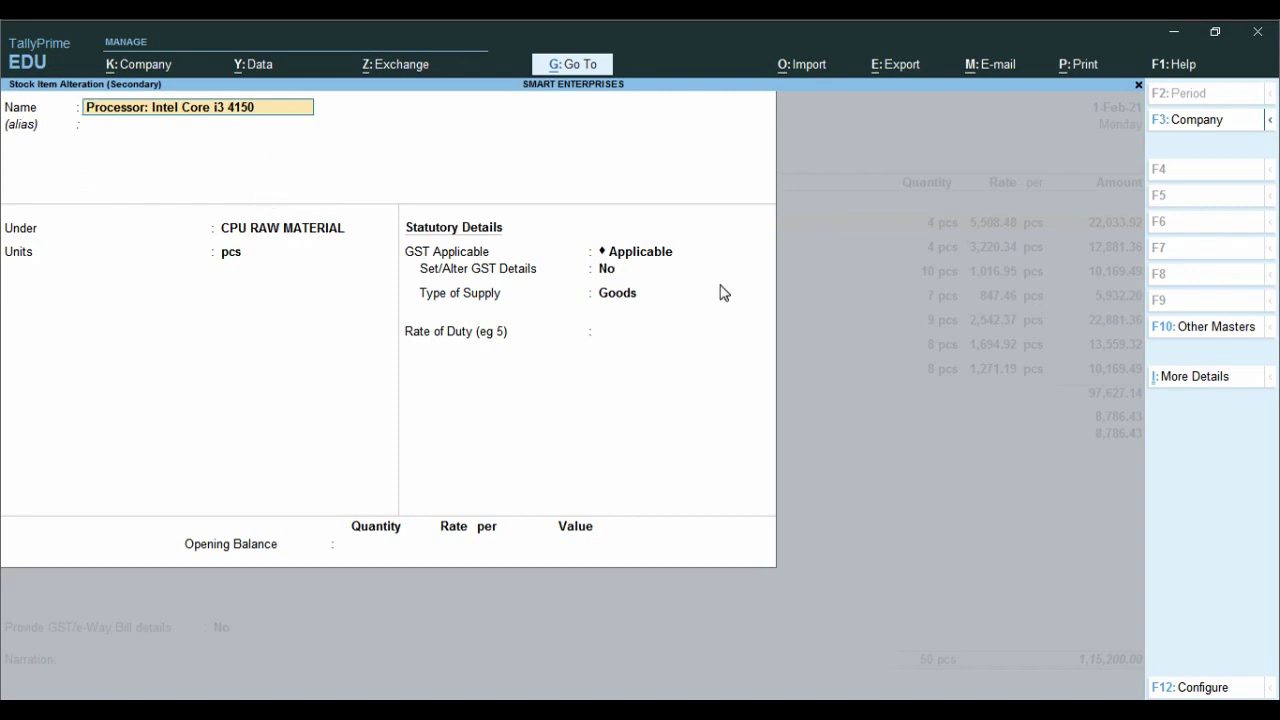
key(Return)
key(Return)
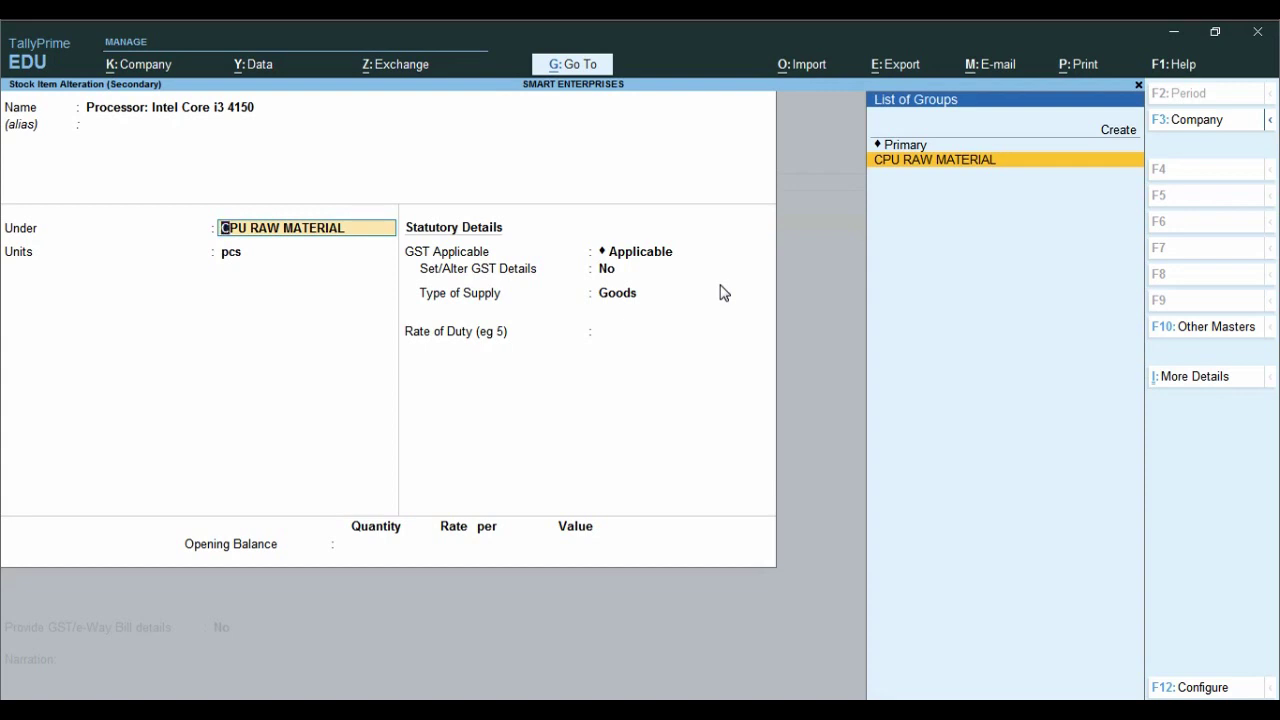
key(Return)
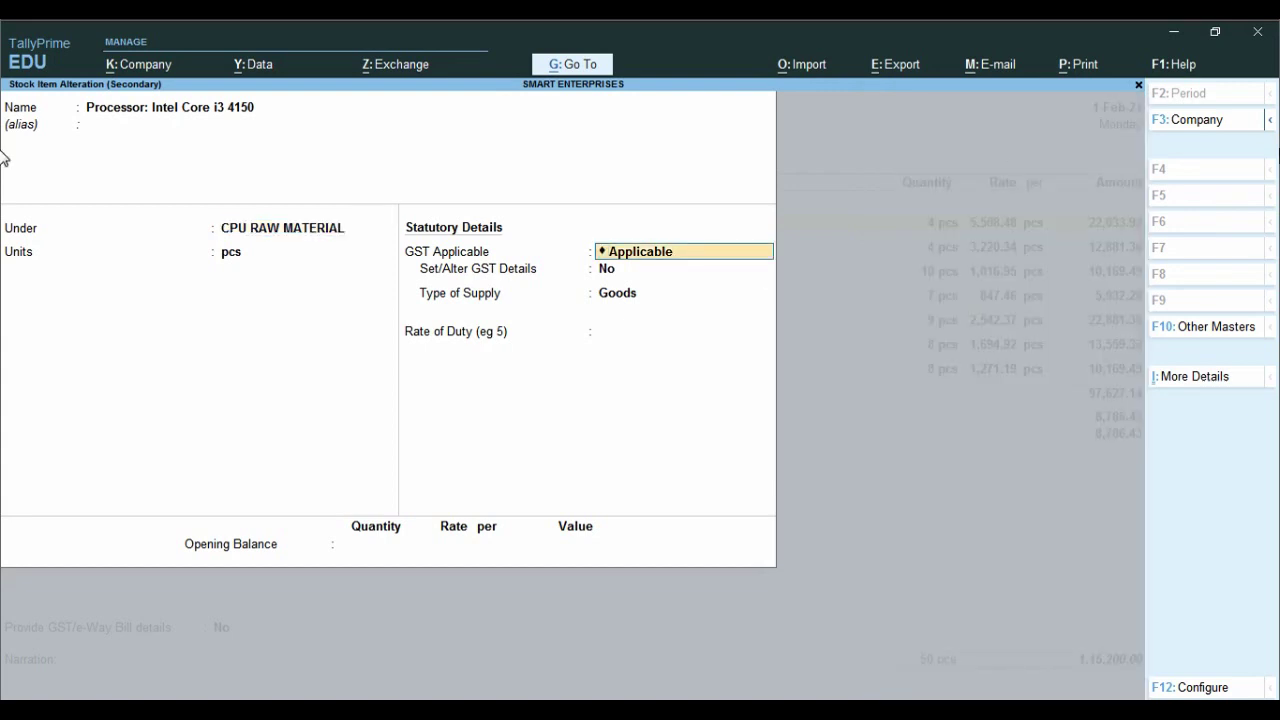
key(Return)
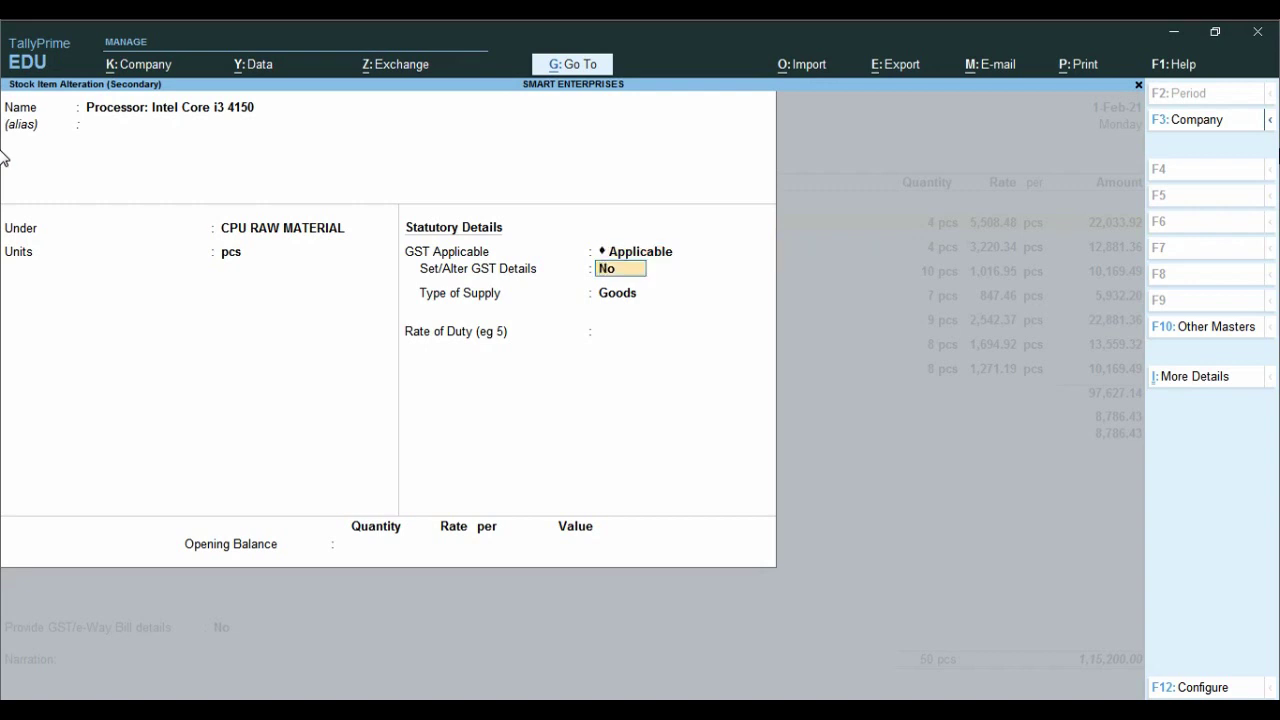
text(y)
key(Return)
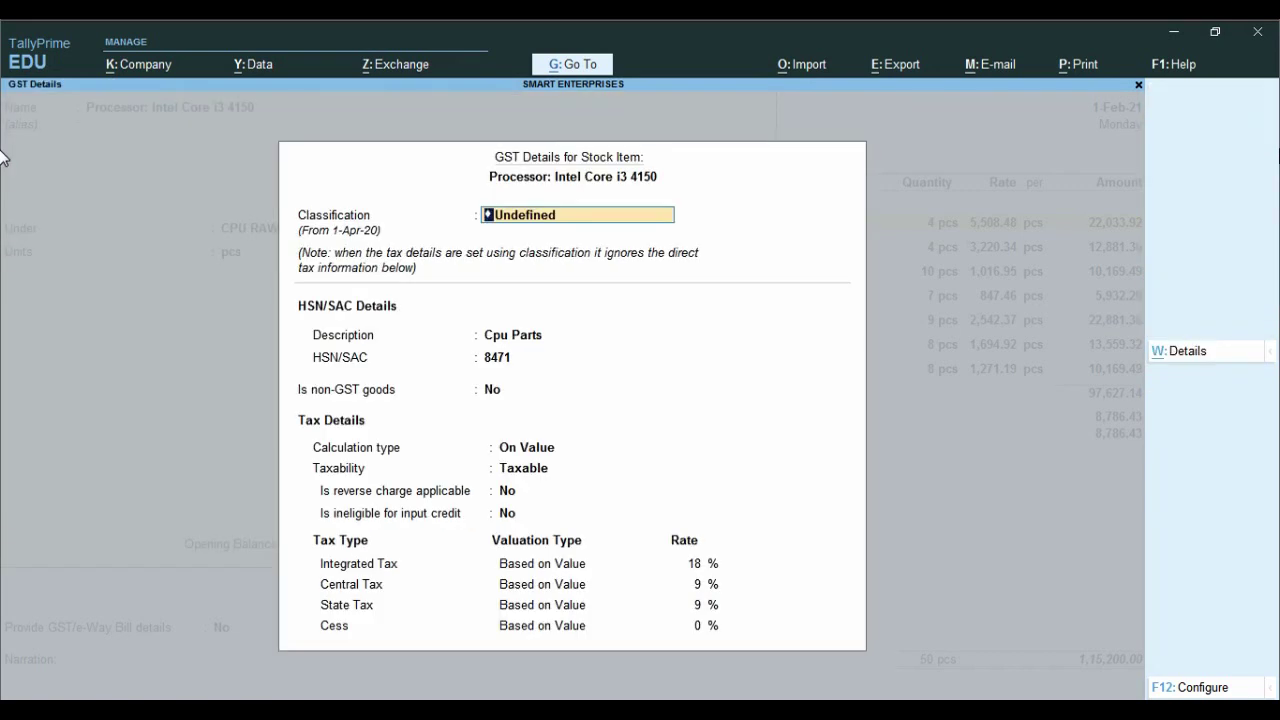
Step: Review the processor's HSN/SAC and tax rate details and accept them
key(Return)
key(Return)
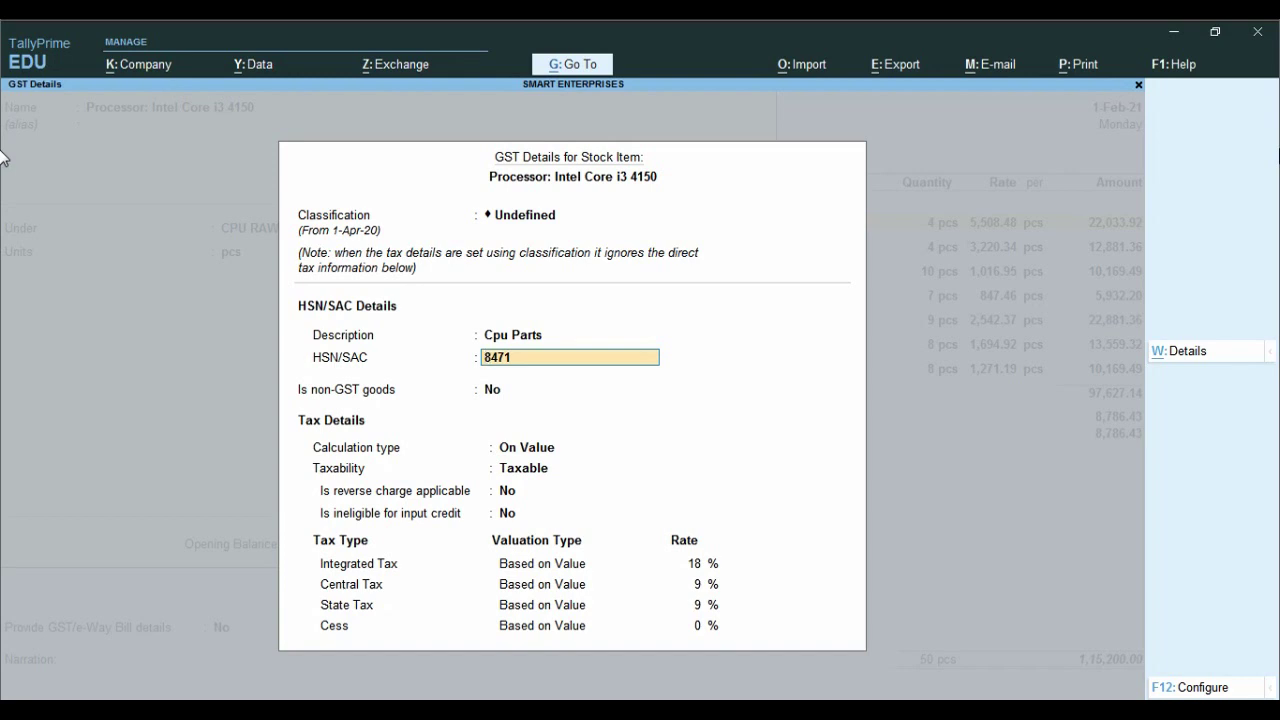
key(Return)
key(Return)
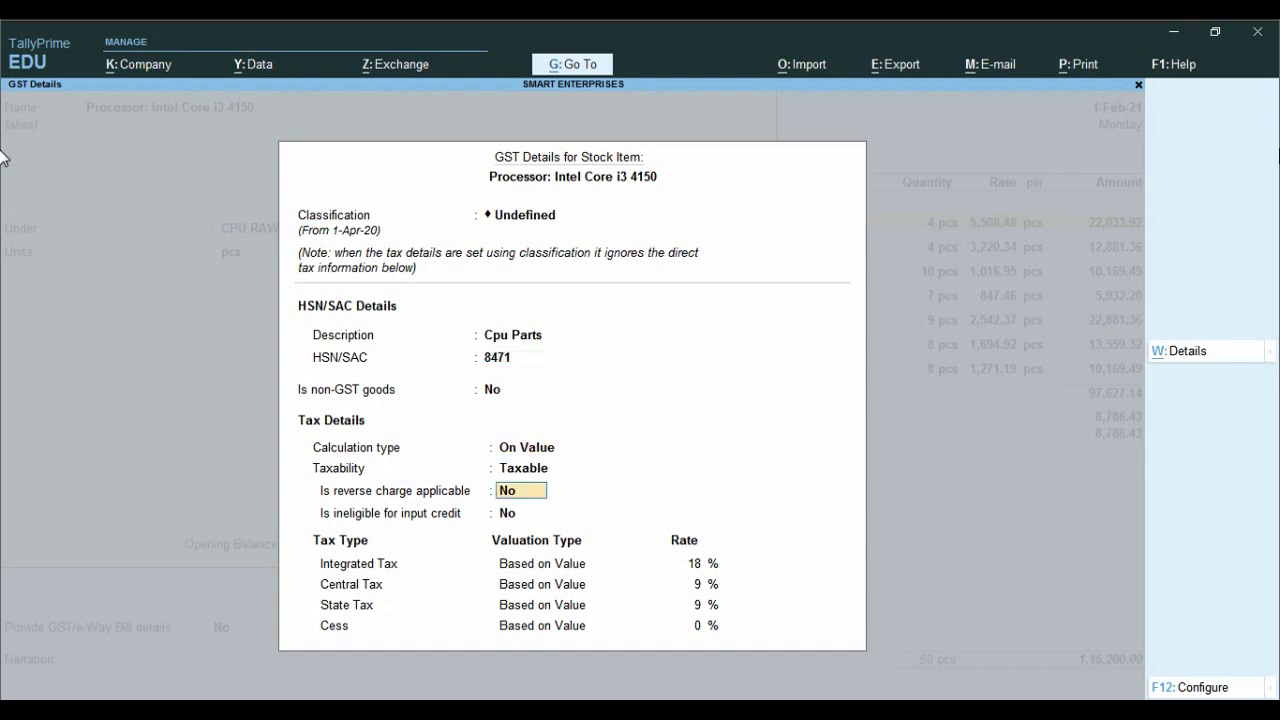
key(Return)
key(Return)
key(Return)
key(Return)
key(Return)
key(Return)
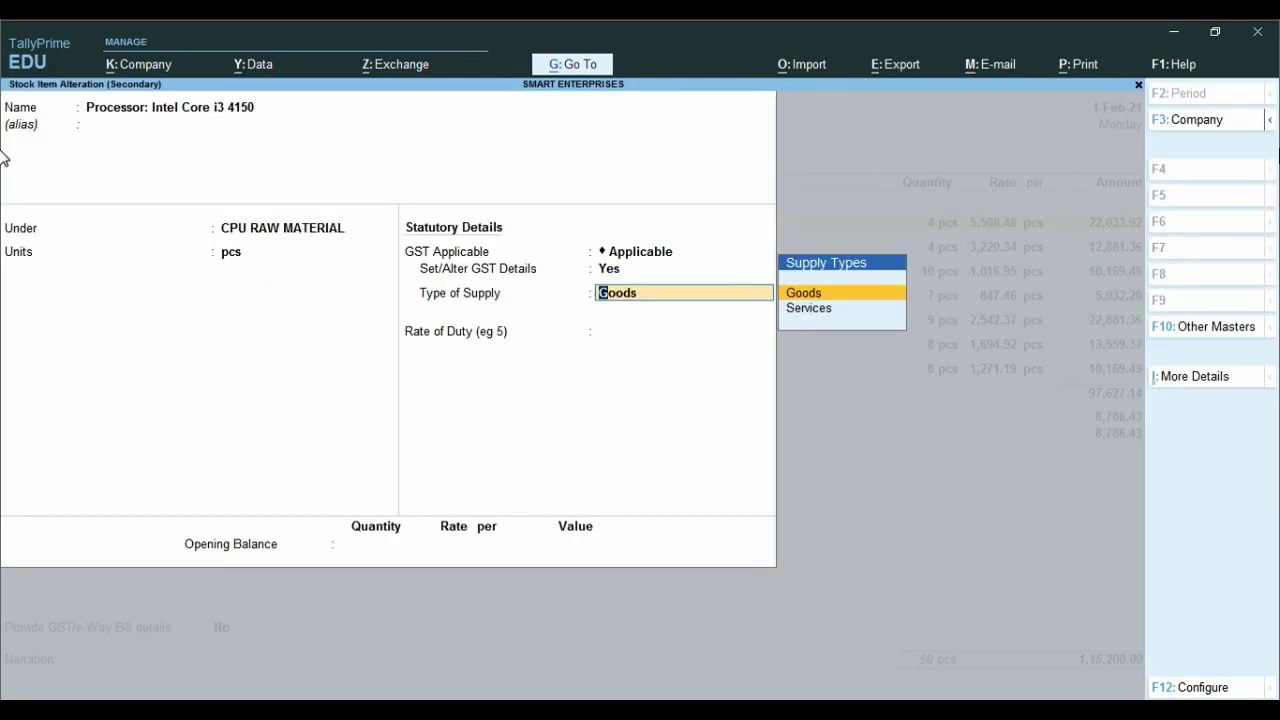
Step: Accept Goods as the type of supply, save the processor stock item and proceed through its line in the purchase voucher
key(Return)
key(Return)
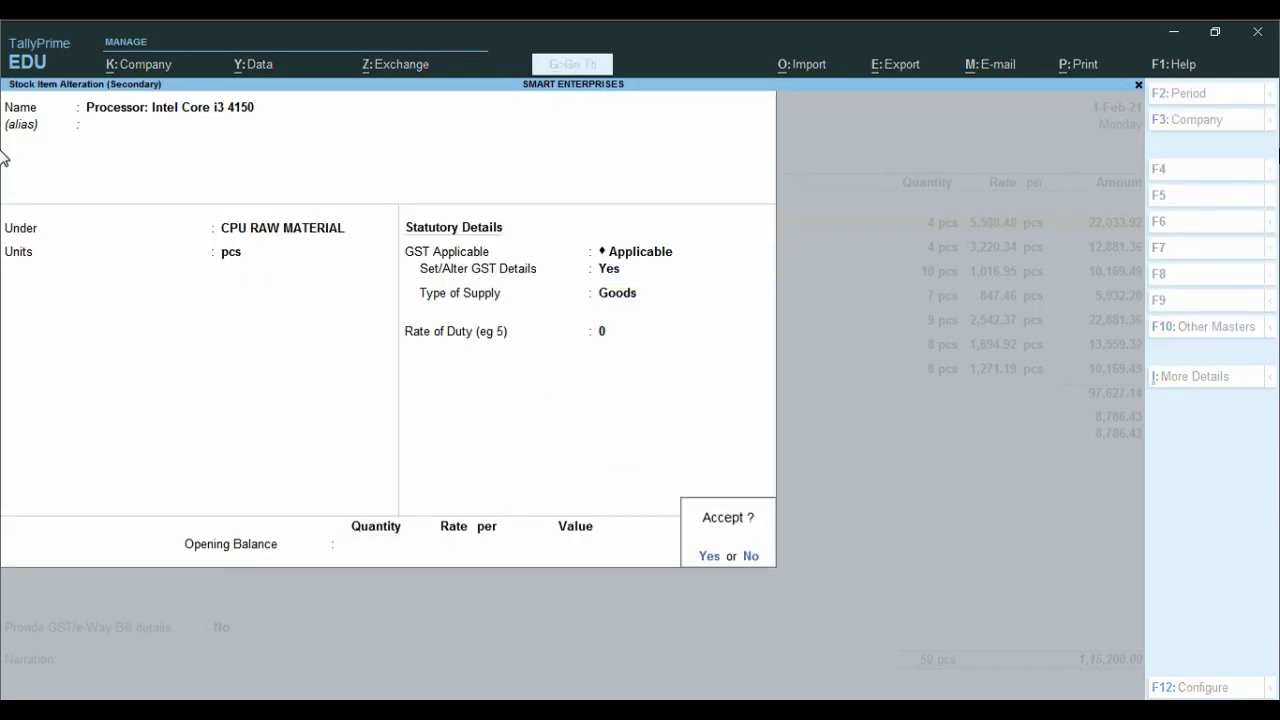
key(Return)
key(Return)
key(Return)
key(Return)
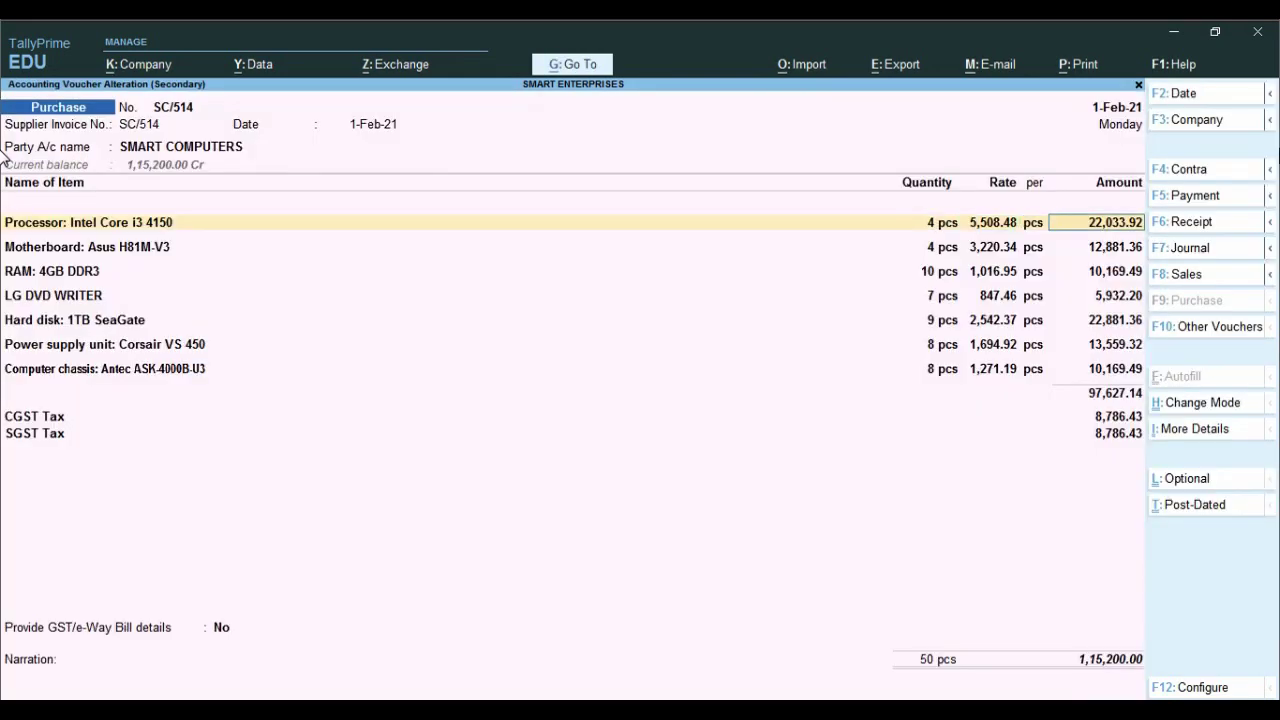
Step: Open the Computer Raw Material 18% Pur ledger from the processor's accounting details, check its group and GST settings, and return to the voucher
key(Return)
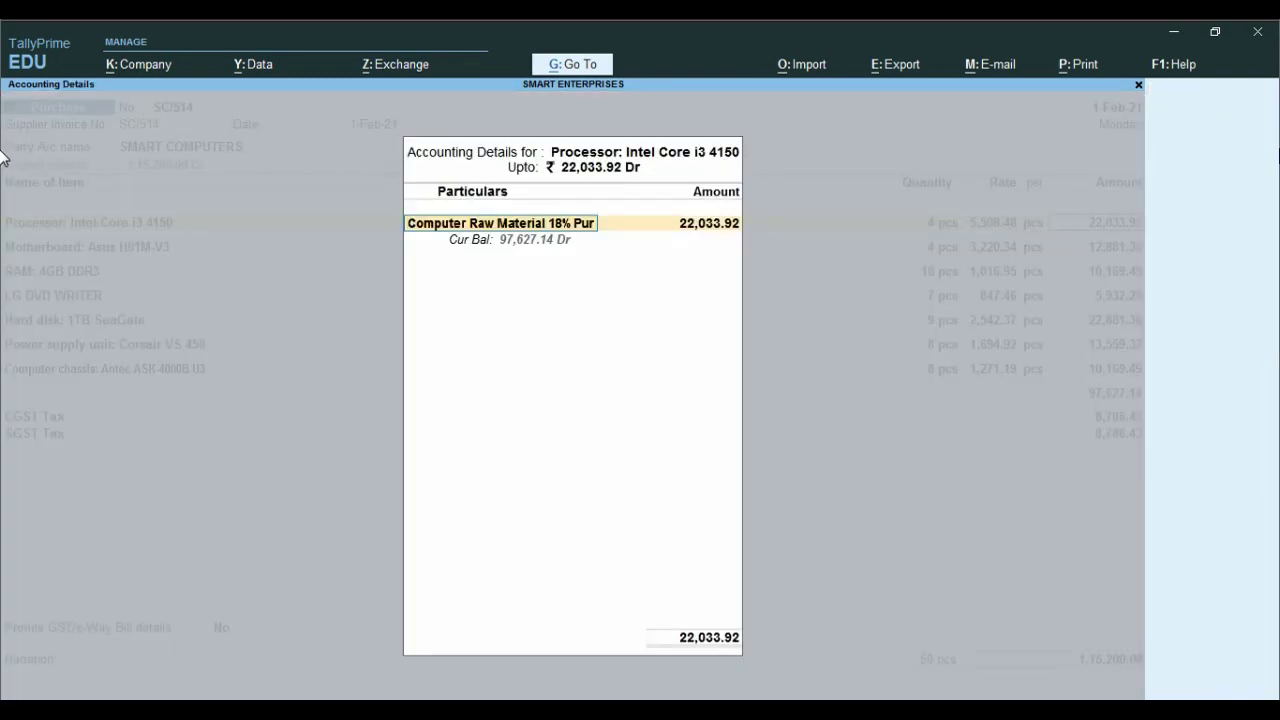
key(ctrl)
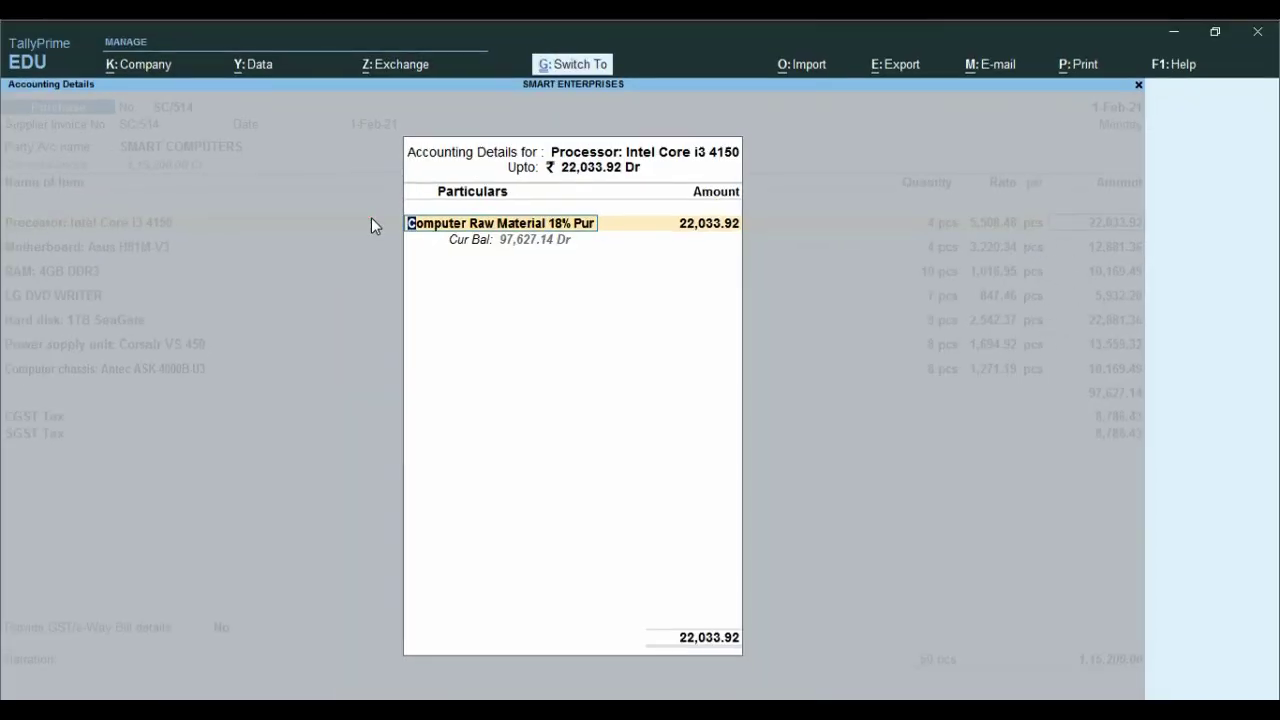
key(ctrl+Return)
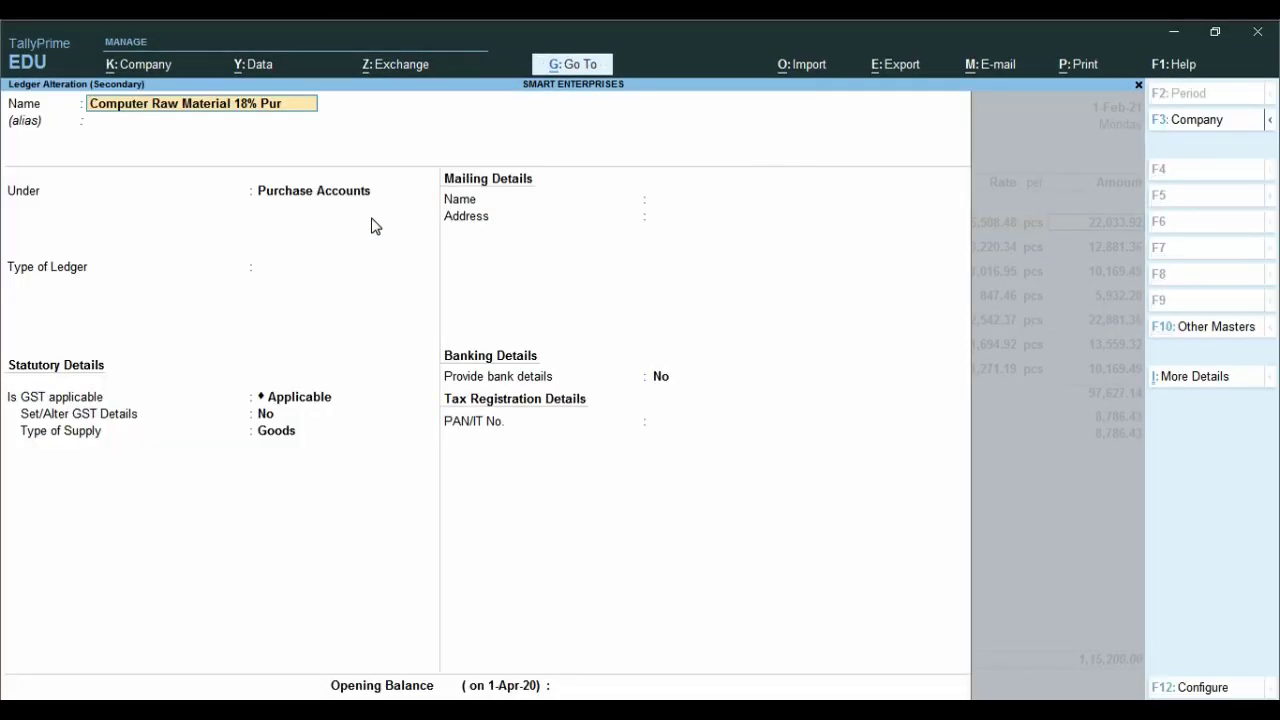
key(Return)
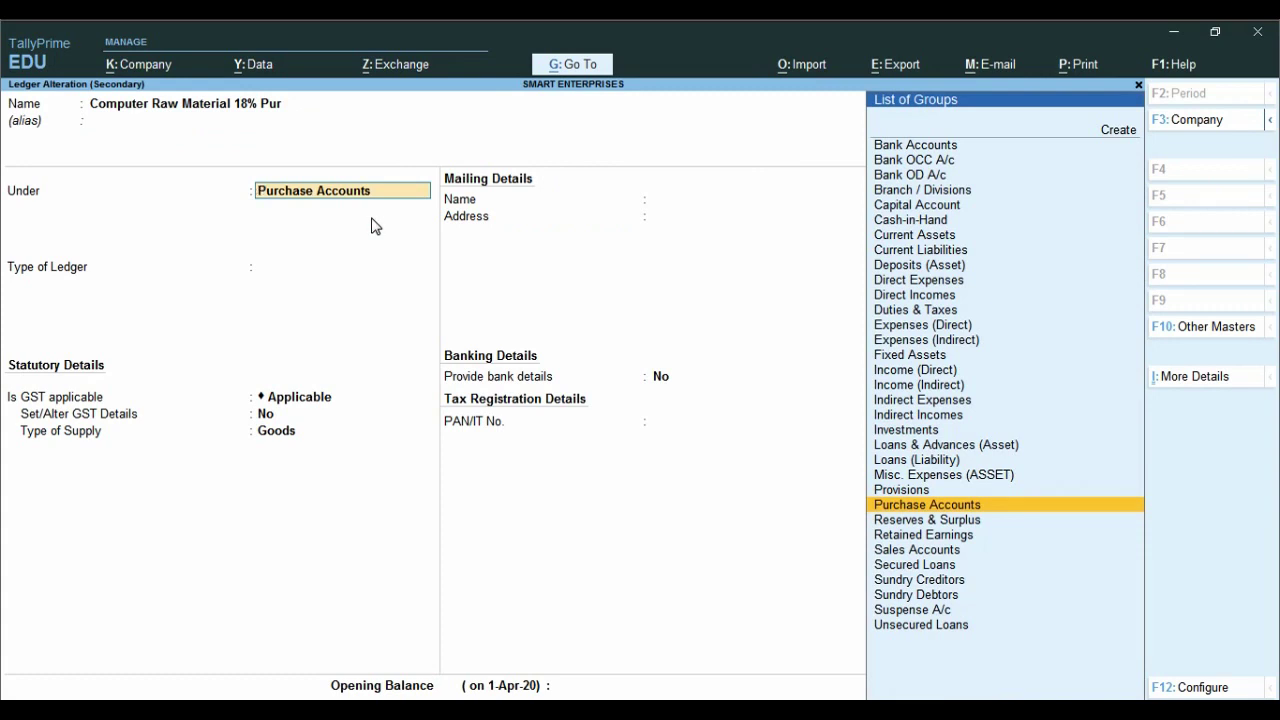
key(Escape)
key(Escape)
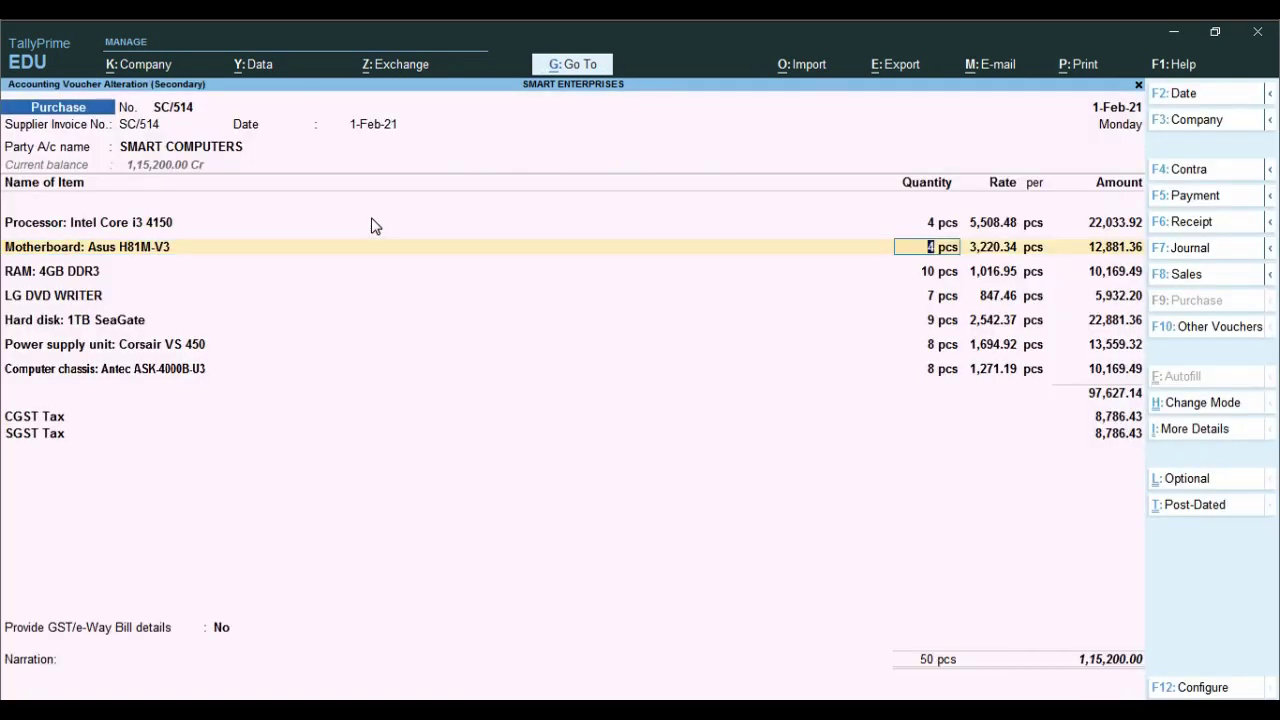
Step: Go through the remaining item lines of the purchase voucher as far as the rate of Power supply unit: Corsair VS 450
key(Down)
key(Down)
key(Down)
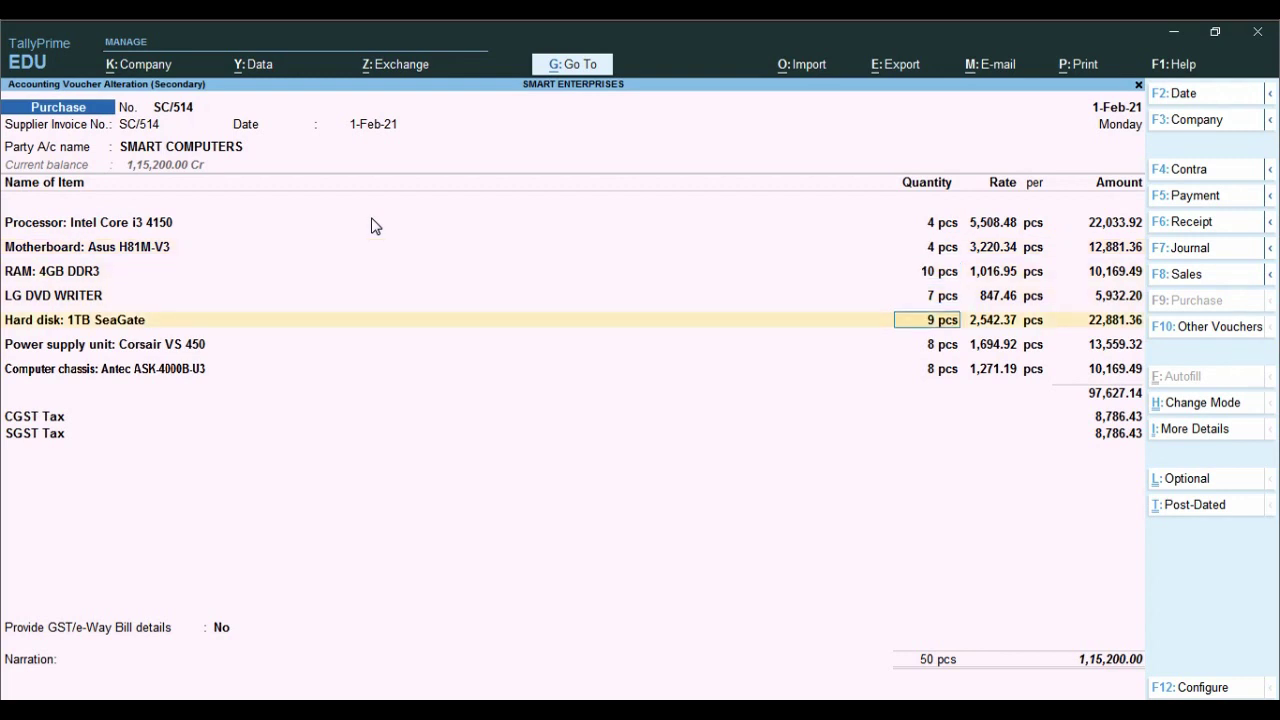
key(Return)
key(Return)
key(Return)
key(Return)
key(Return)
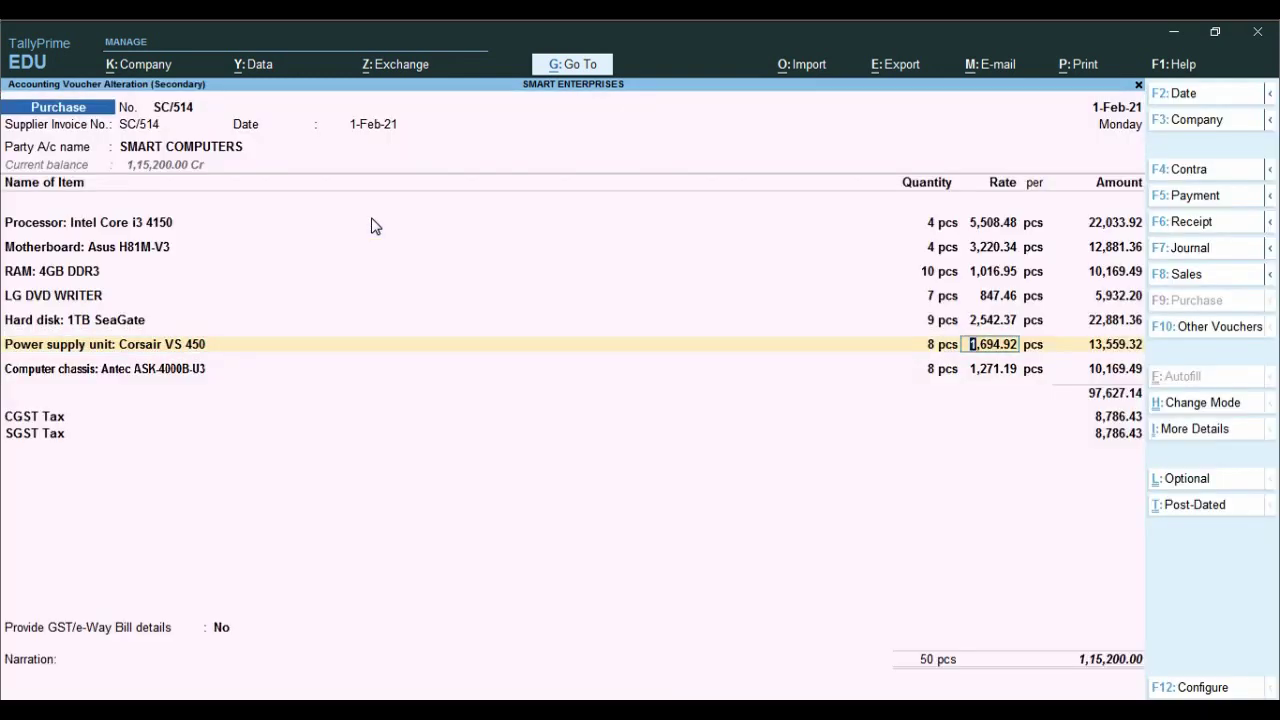
Step: Compare the voucher's total with the net total on the PDF invoice in Adobe Reader, and close the voucher and the Day Book
key(alt+Tab)
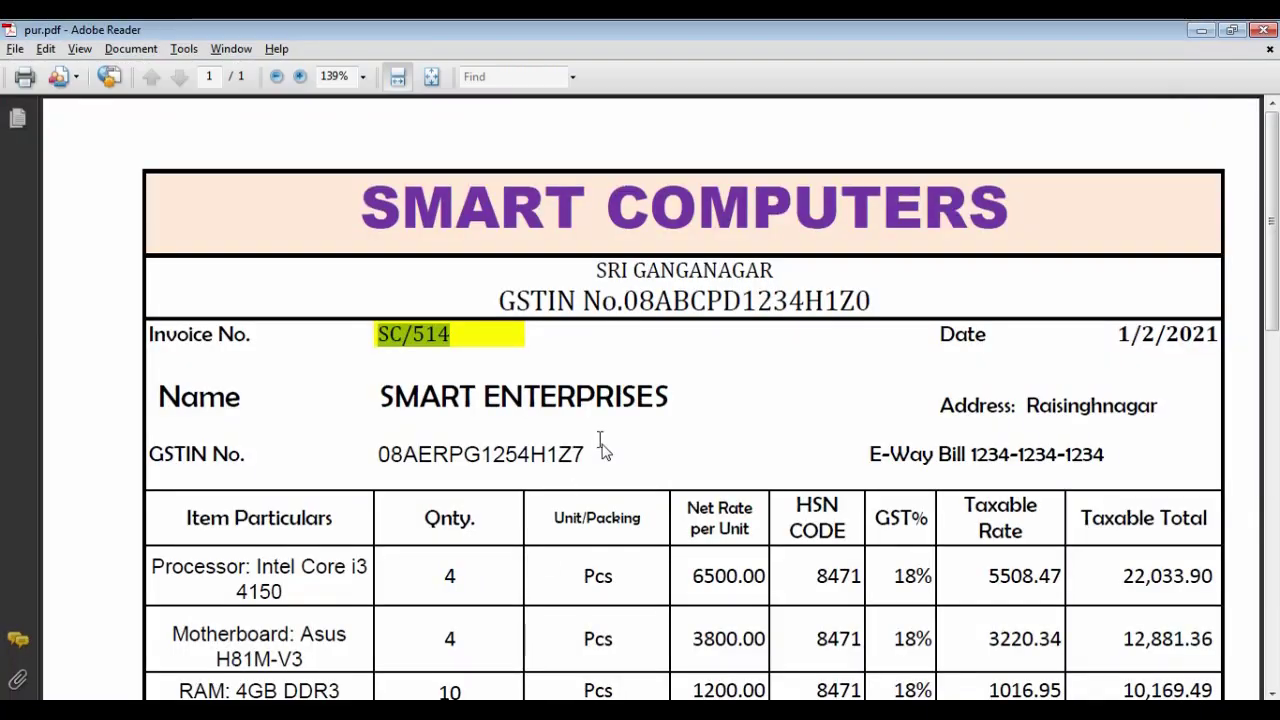
scroll(600, 443, down, 10)
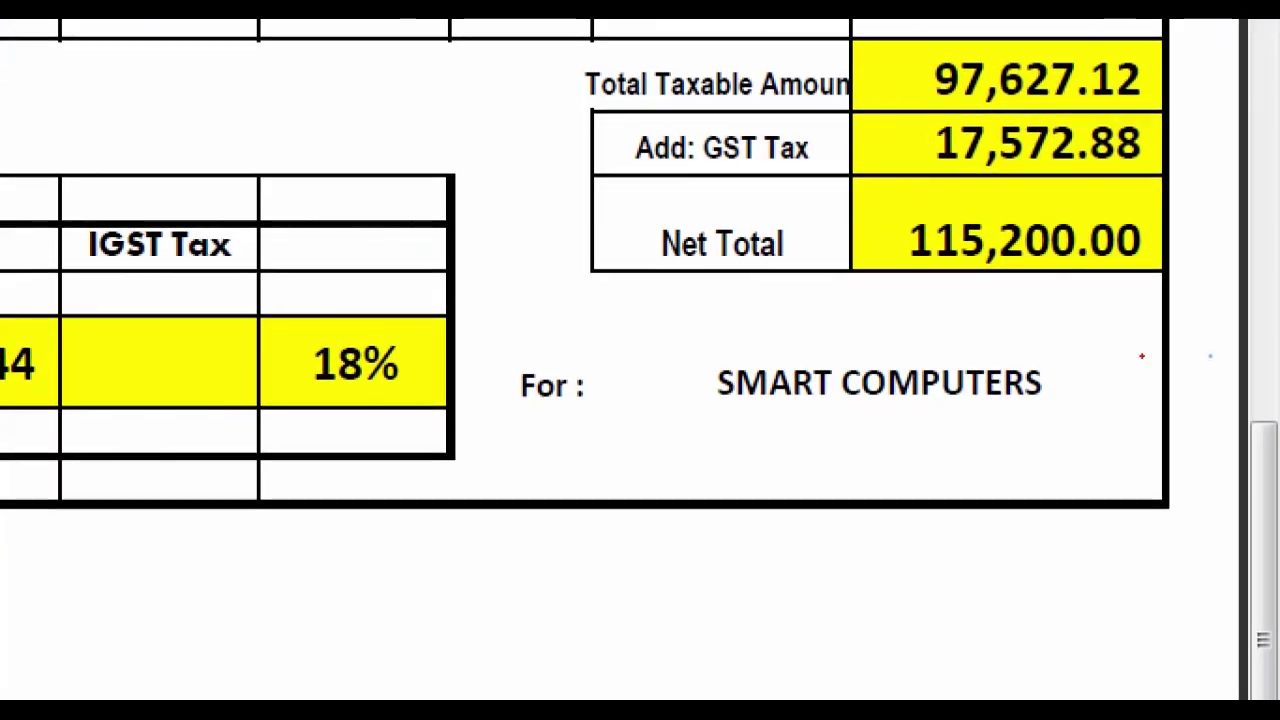
drag(844, 192, 1195, 287)
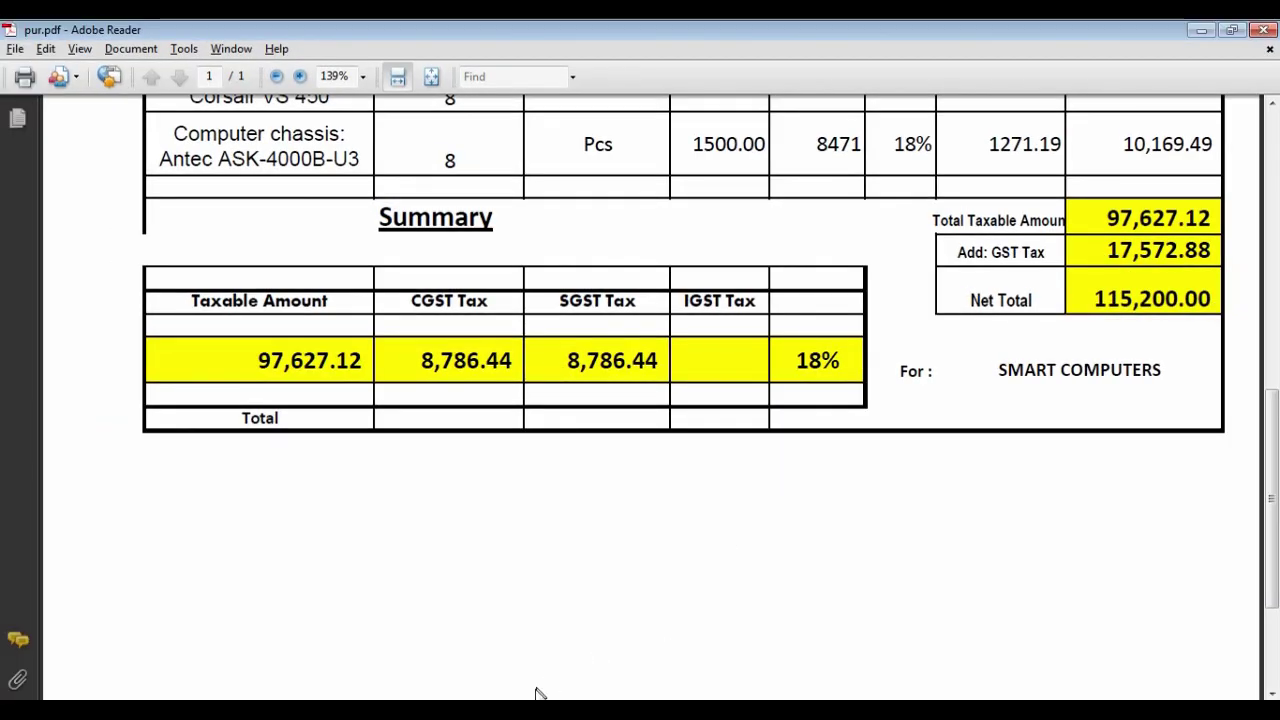
key(alt+Tab)
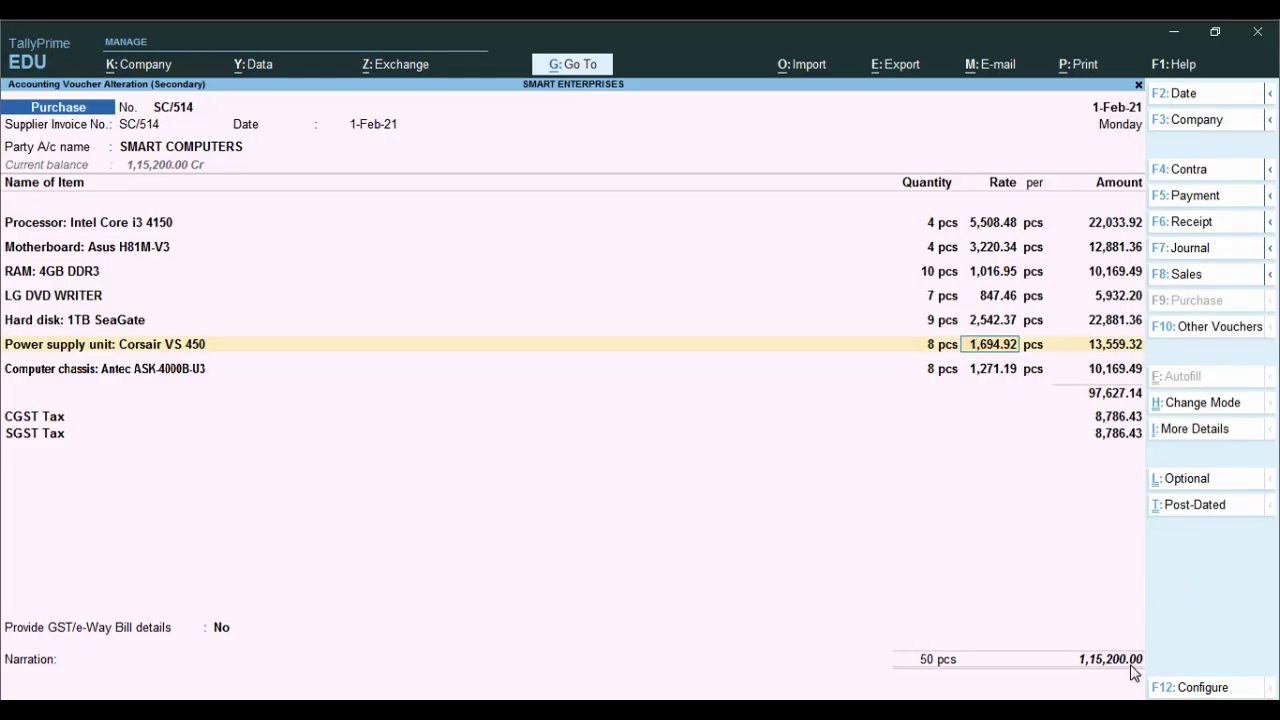
drag(963, 592, 1142, 664)
key(Escape)
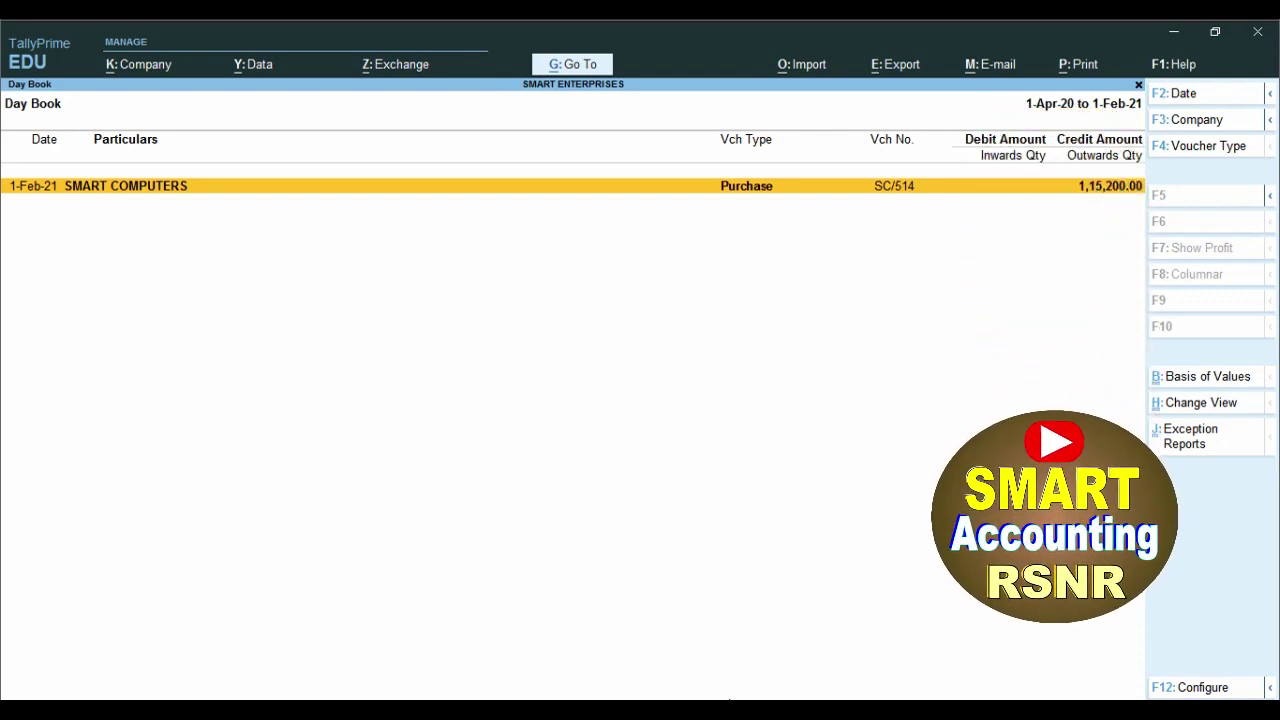
key(Escape)
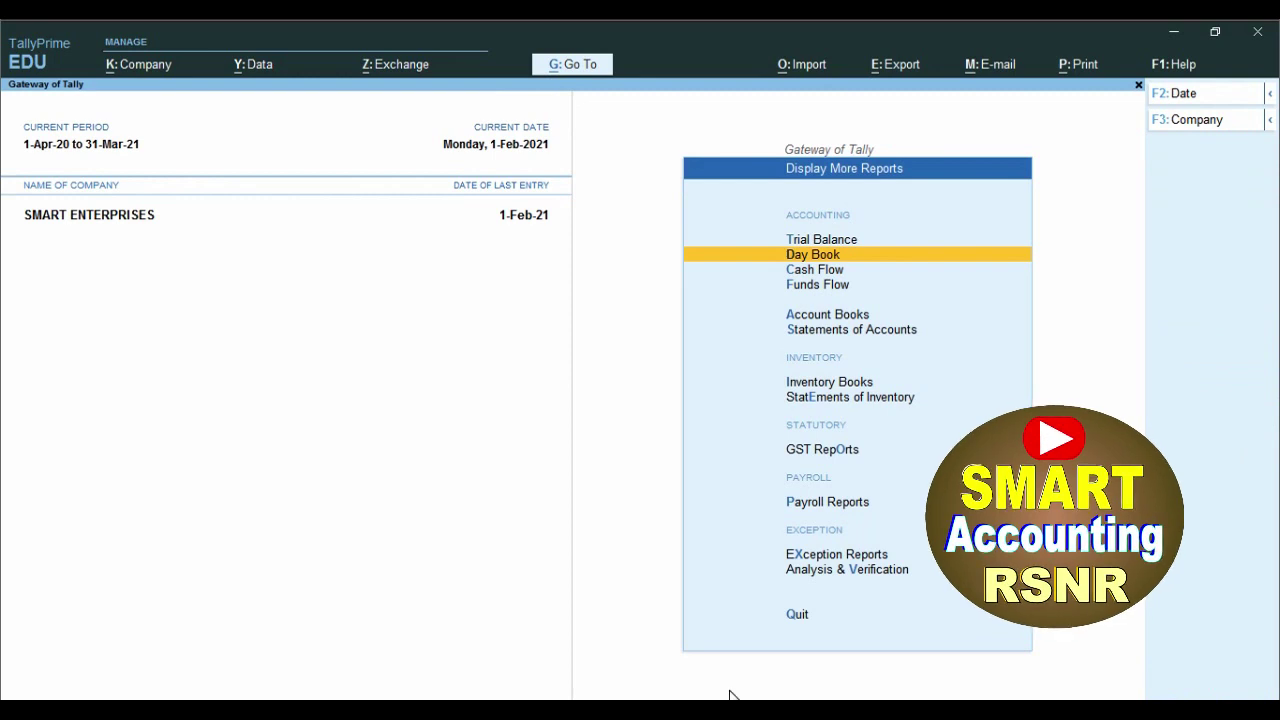
Step: Switch to the Excel worksheet and examine the i3 Desktop item generated from the listed raw materials
key(Escape)
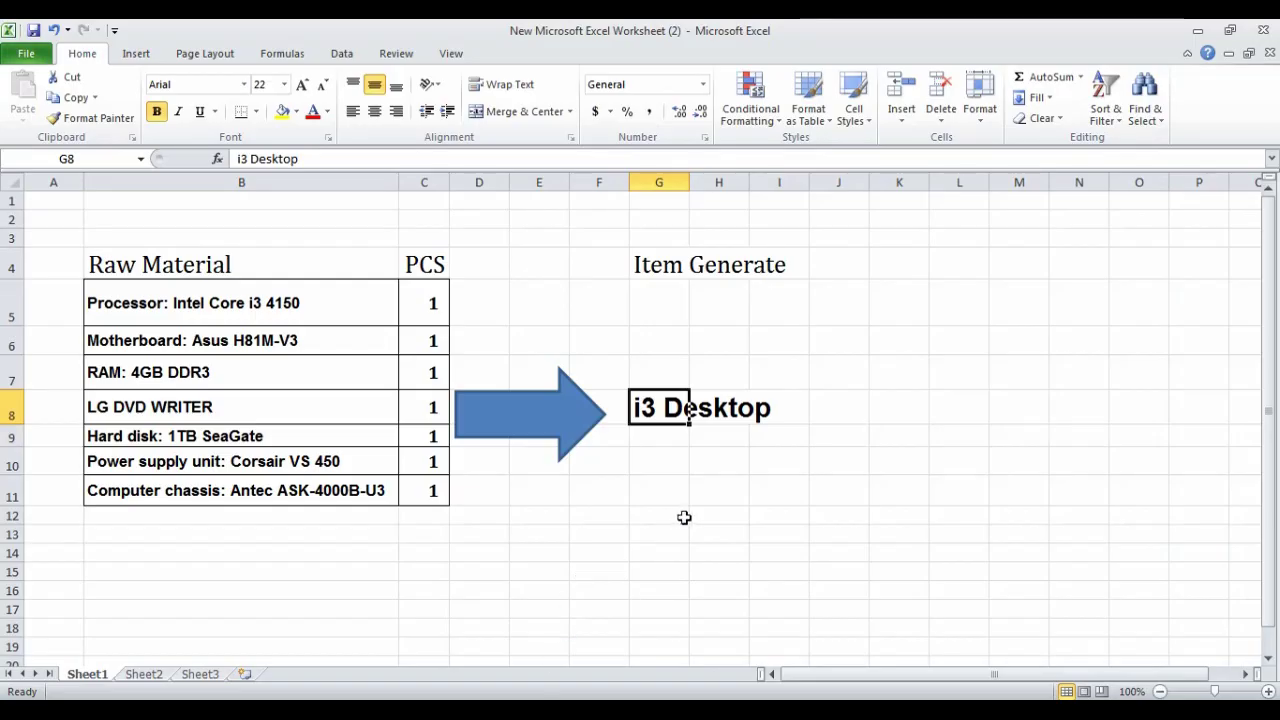
click(680, 514)
drag(857, 358, 647, 430)
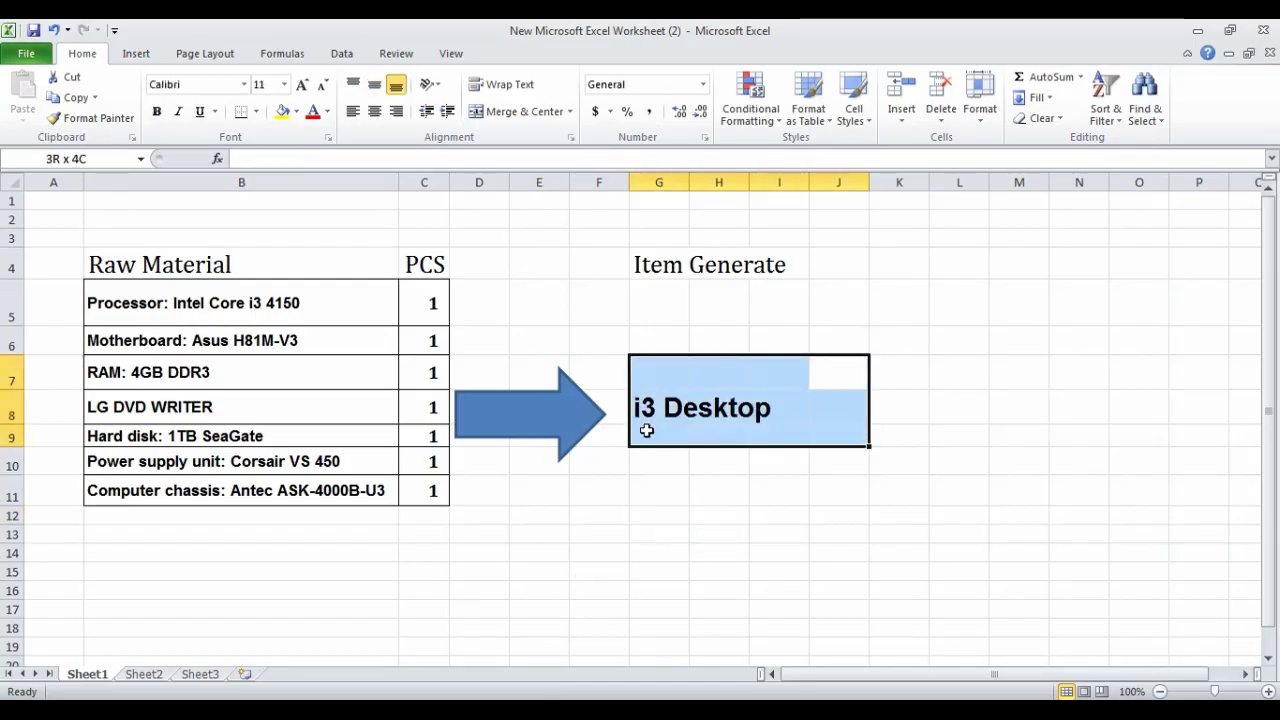
click(691, 491)
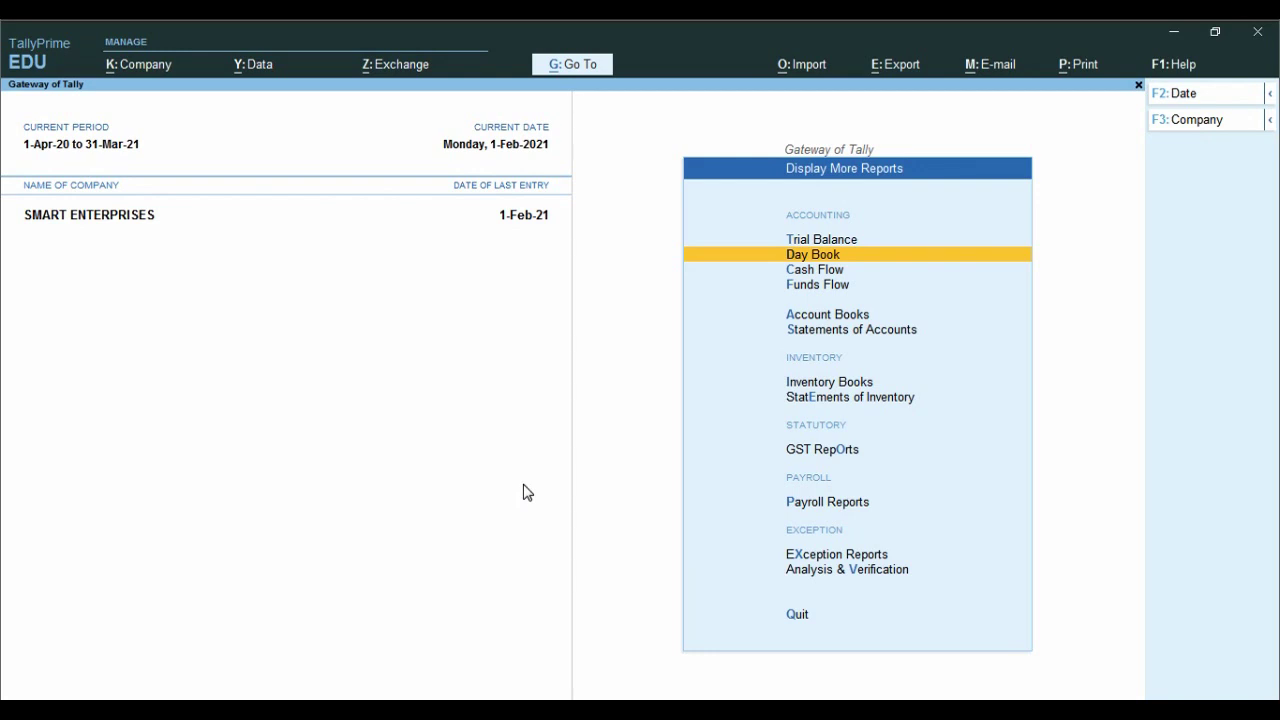
Step: Return to the main Gateway of Tally in TallyPrime and start creating a new Stock Item master
key(Escape)
key(Escape)
key(Escape)
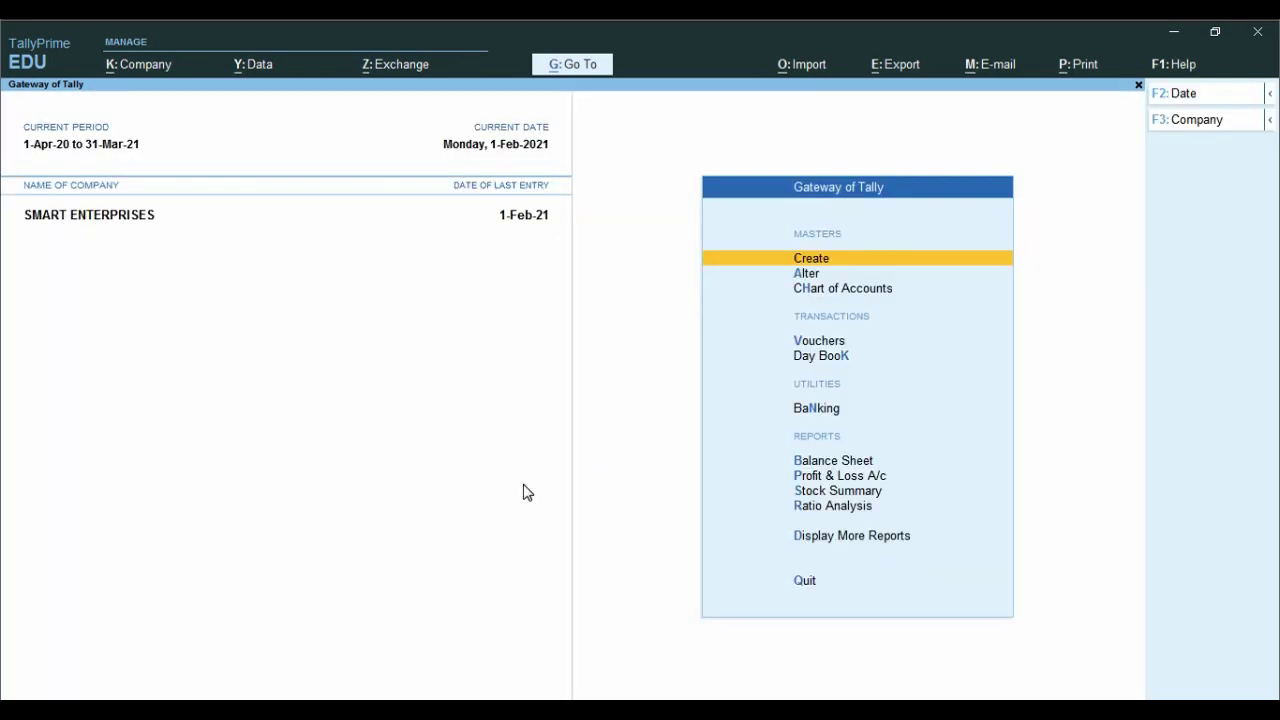
key(Return)
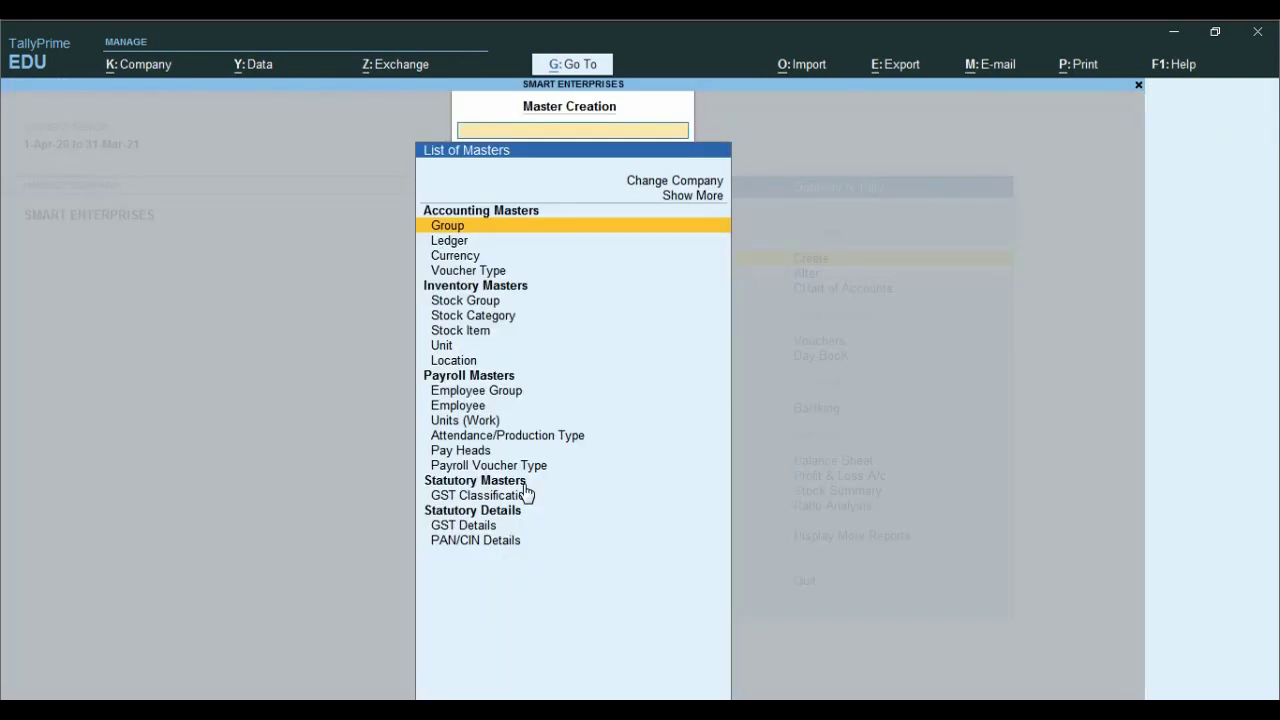
key(Down)
key(Down)
key(Down)
key(Down)
key(Down)
key(Down)
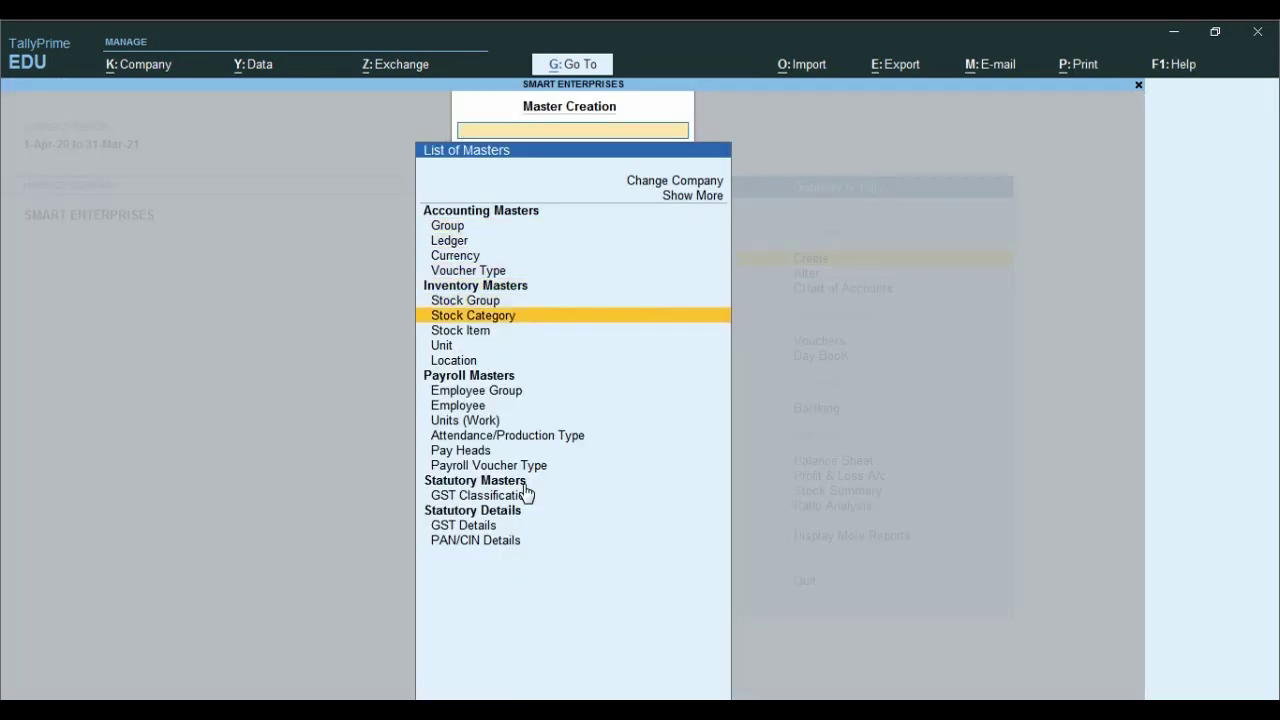
key(Return)
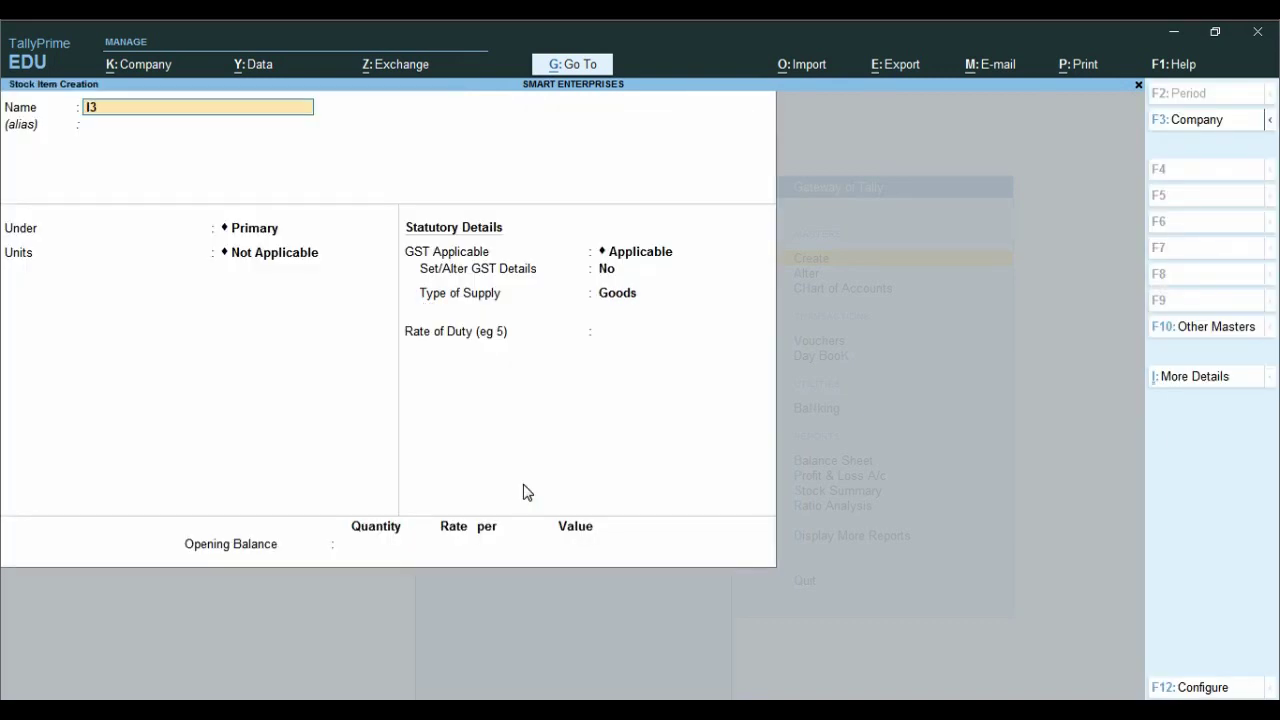
Step: Name the new stock item I3 Desktop and leave its alias blank
text(I3 De)
text(stop)
text(ktop)
key(Return)
key(Return)
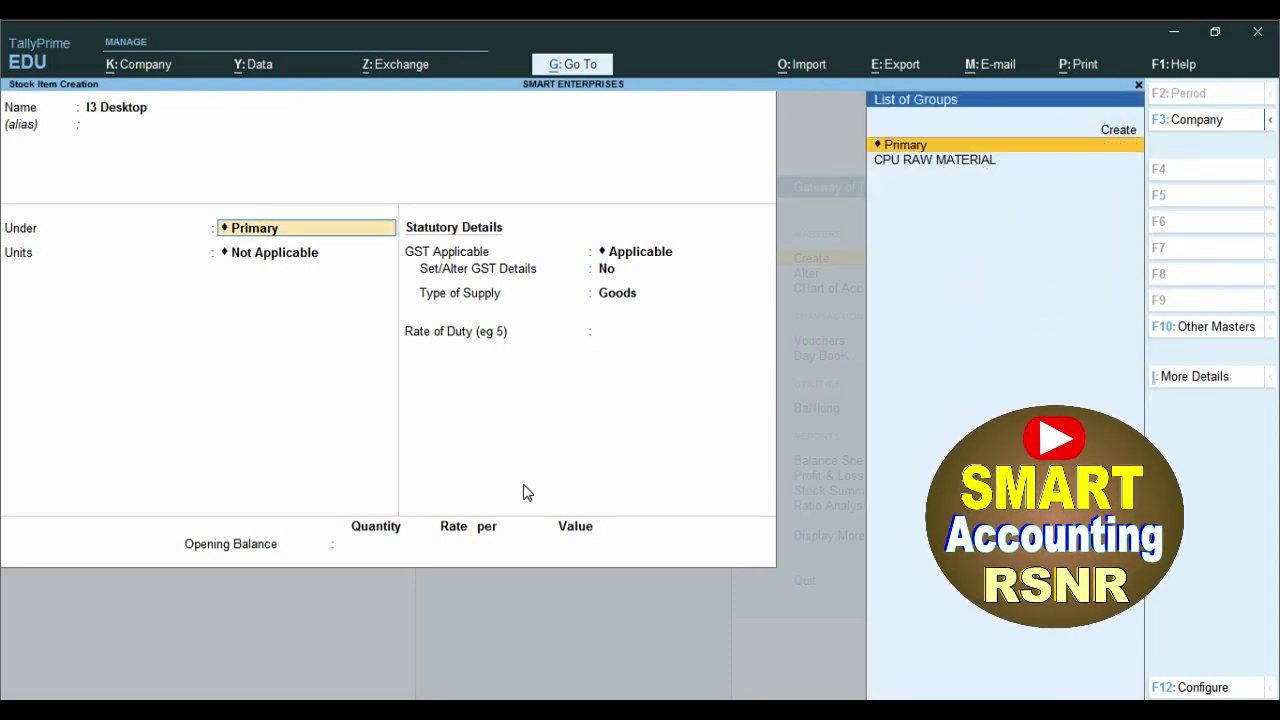
Step: Create the stock group Finish Goods under Primary as the item's parent group and set the item's units to pcs
key(alt+c)
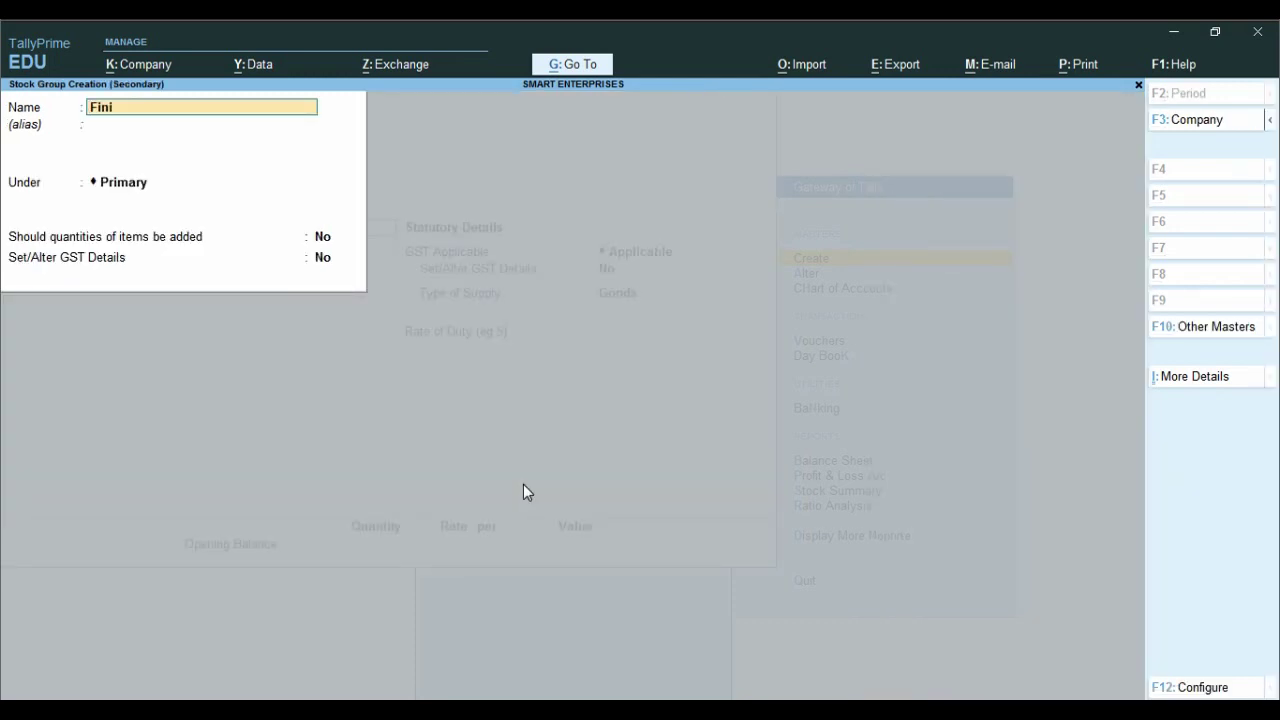
key(Return)
key(Return)
key(Return)
key(Return)
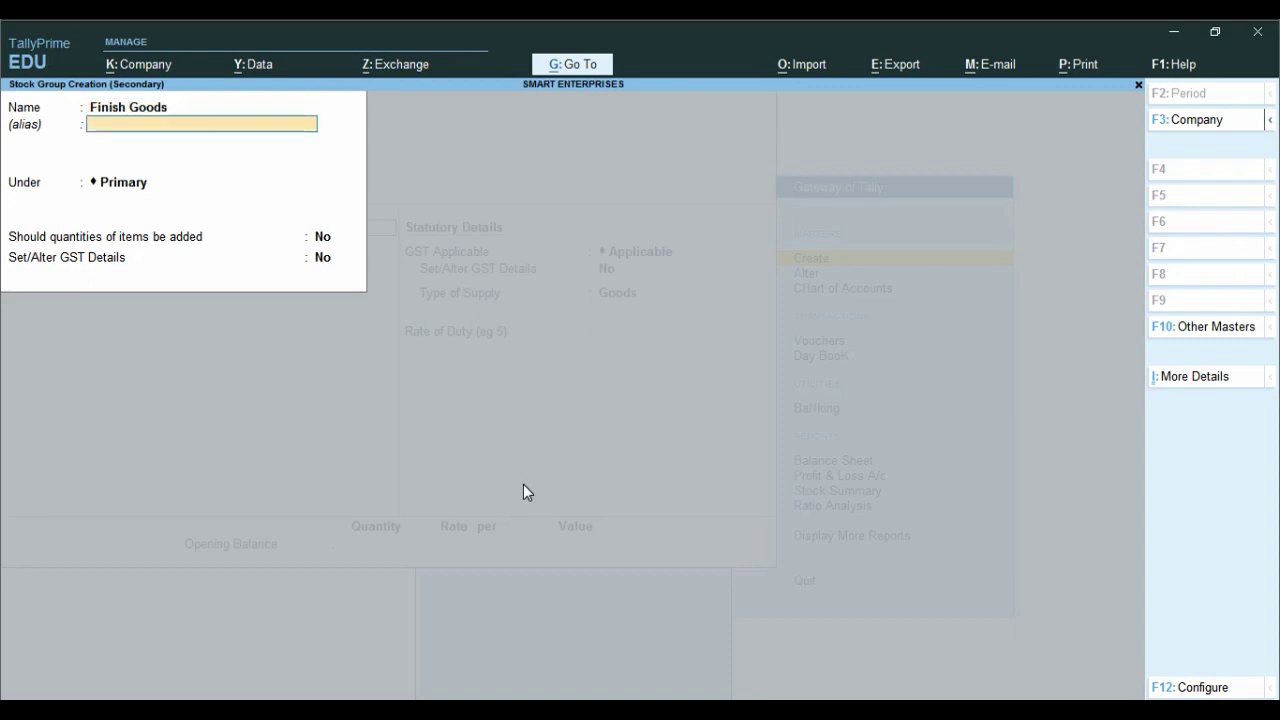
key(Return)
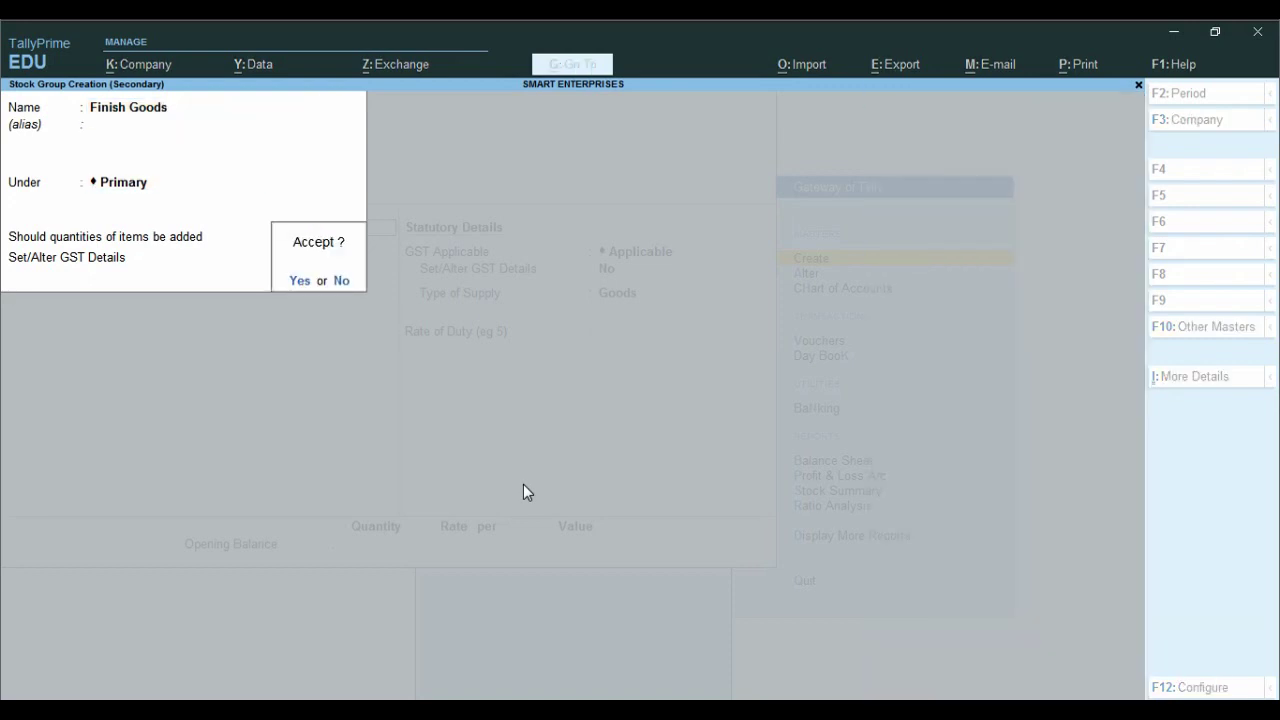
key(Return)
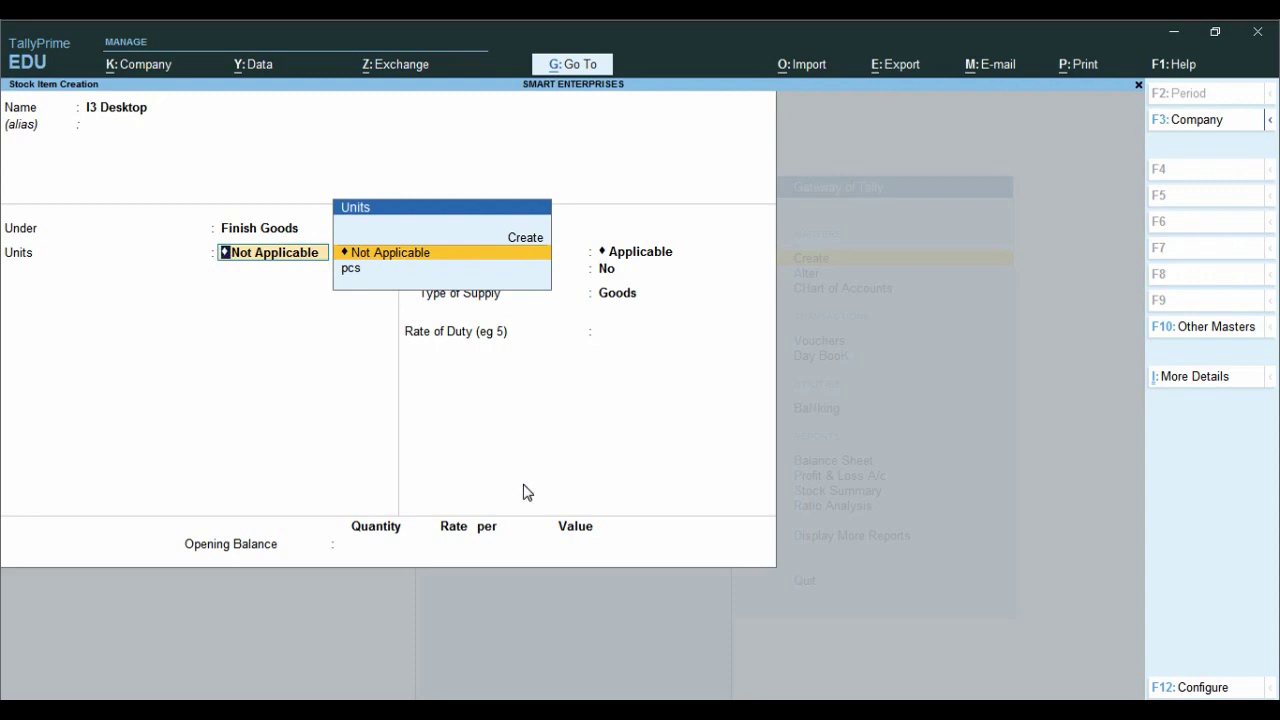
key(Down)
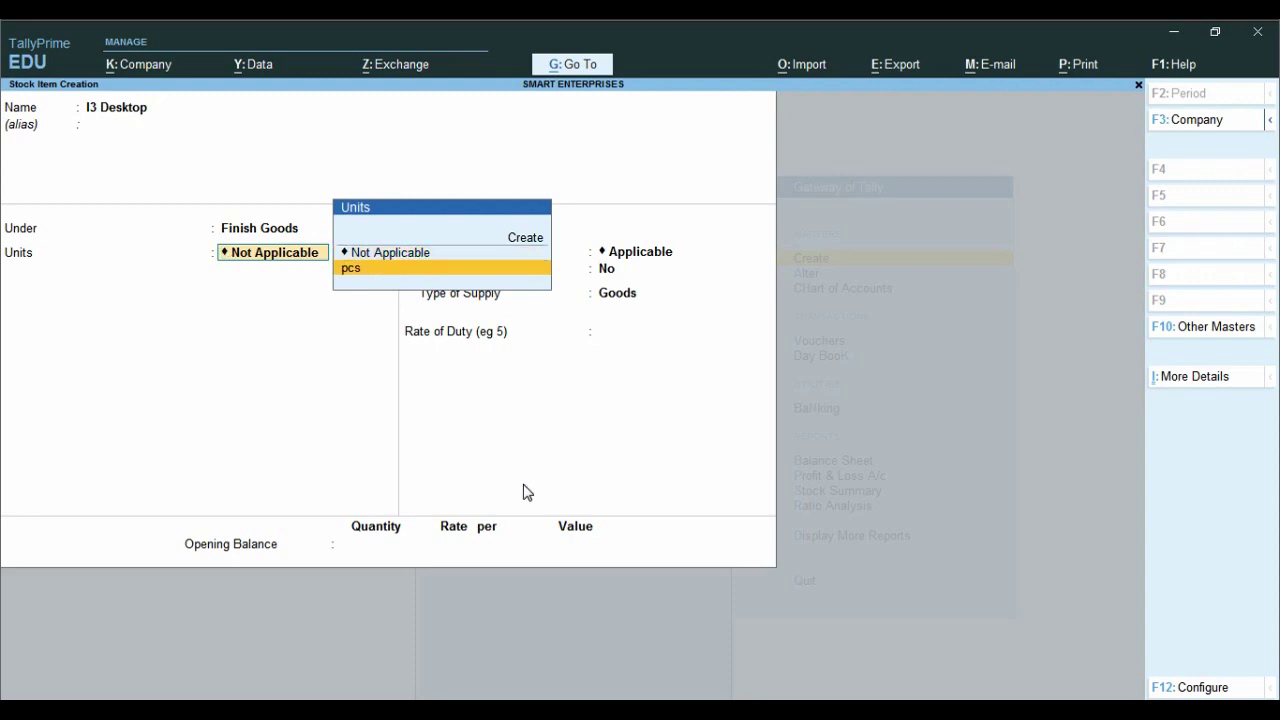
key(Return)
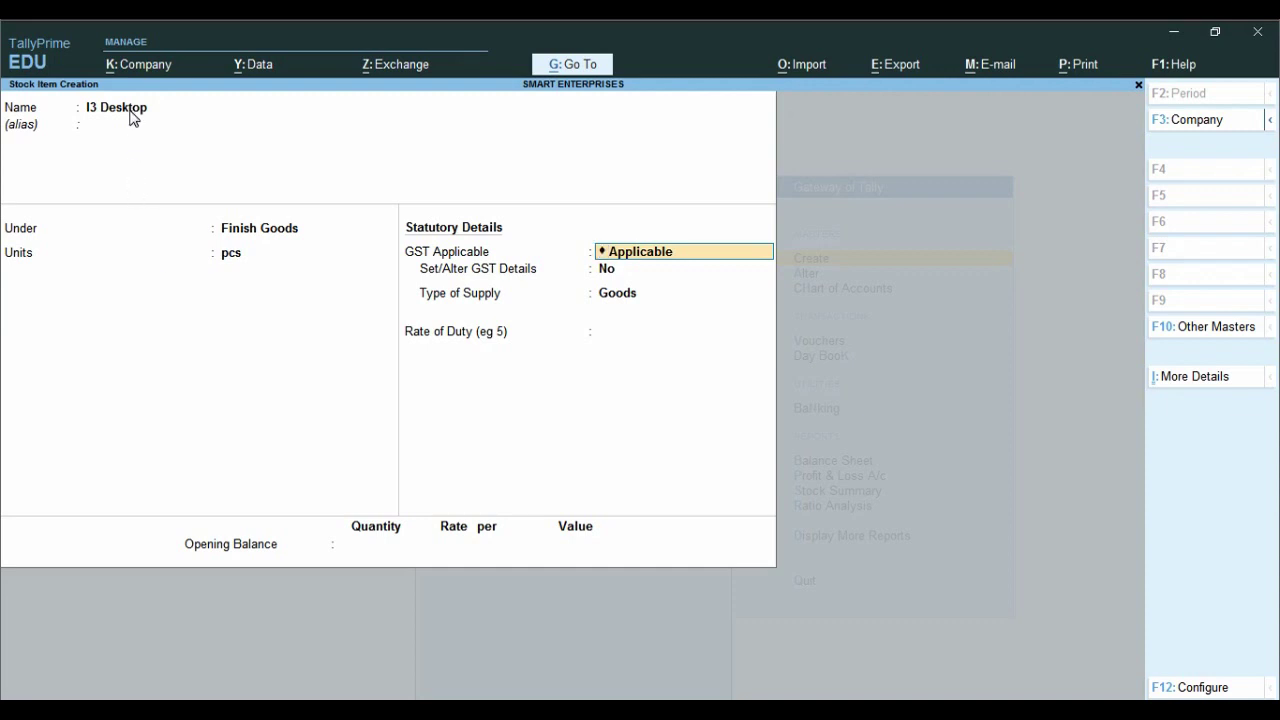
key(ctrl)
drag(54, 94, 146, 141)
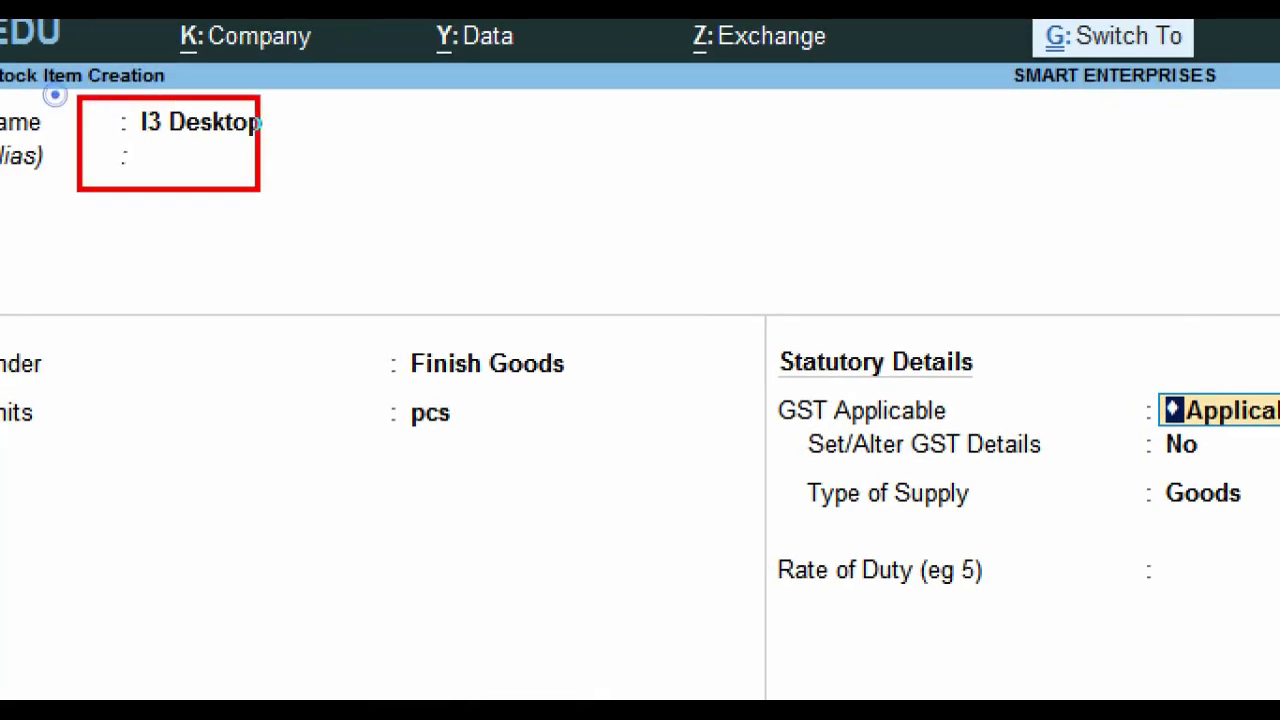
drag(260, 190, 493, 197)
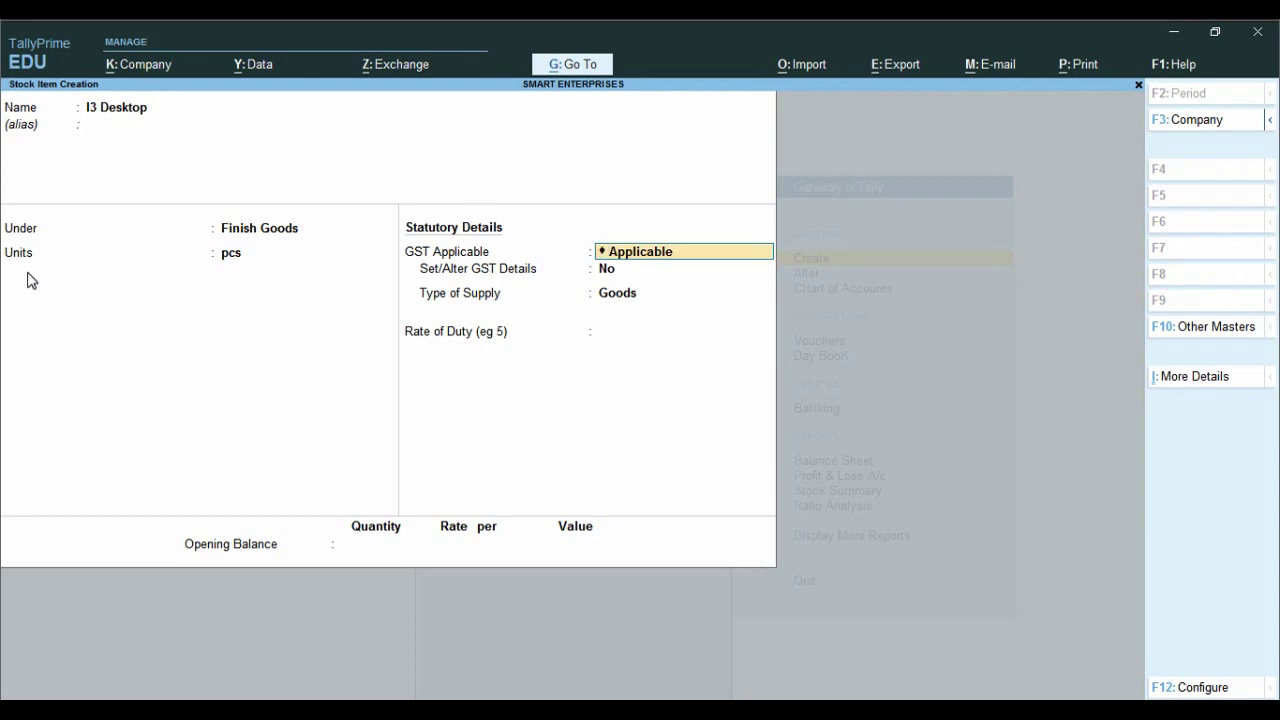
Step: Open the stock item configuration and set Show more configurations to Yes
key(F12)
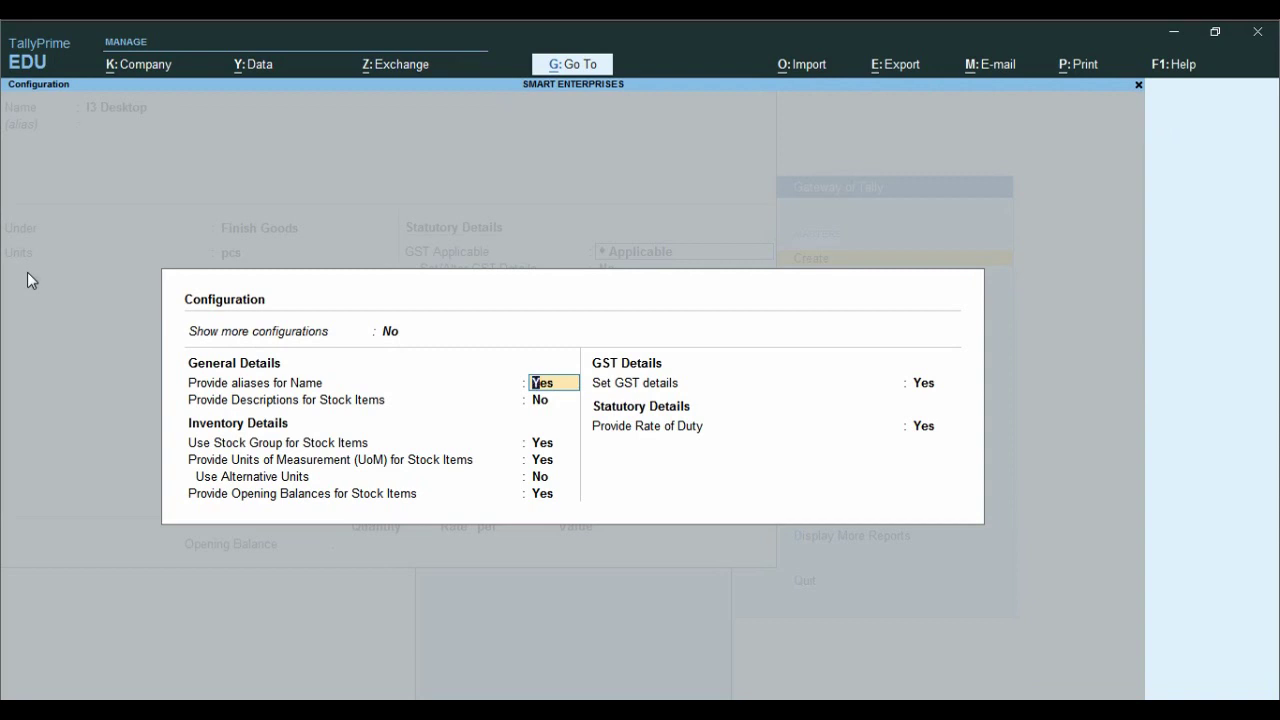
key(Down)
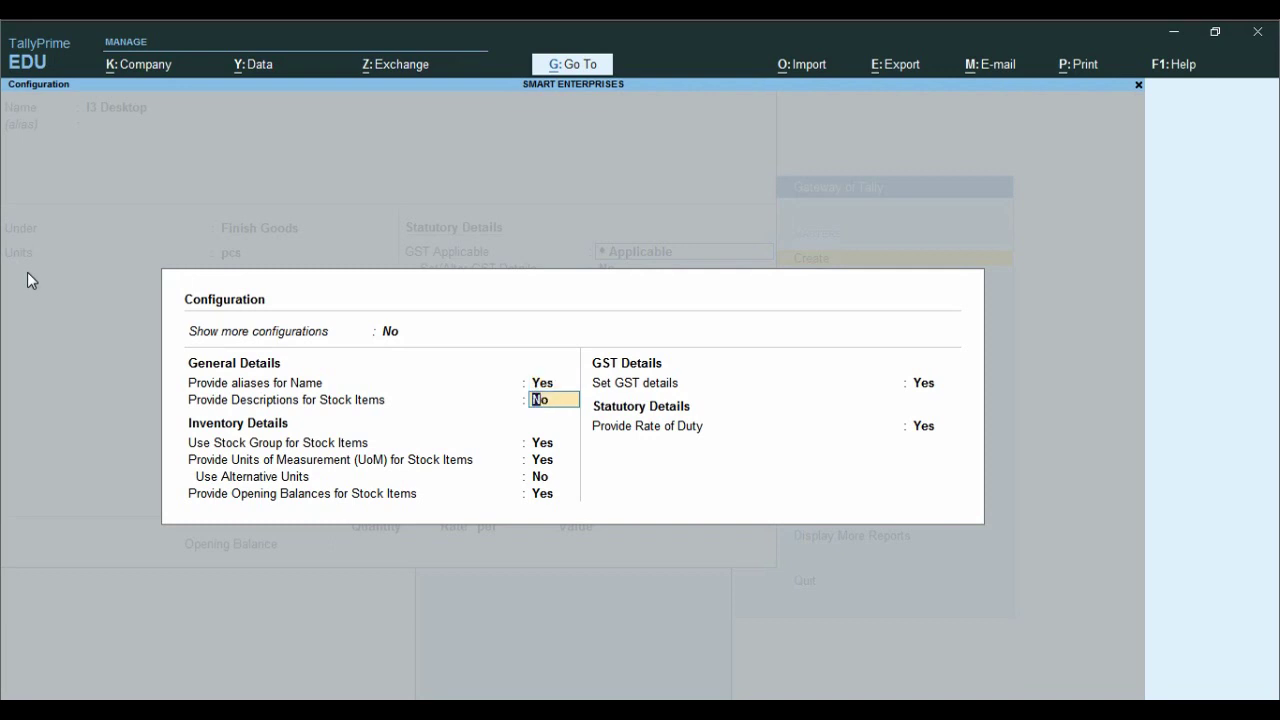
key(Up)
key(Up)
key(y)
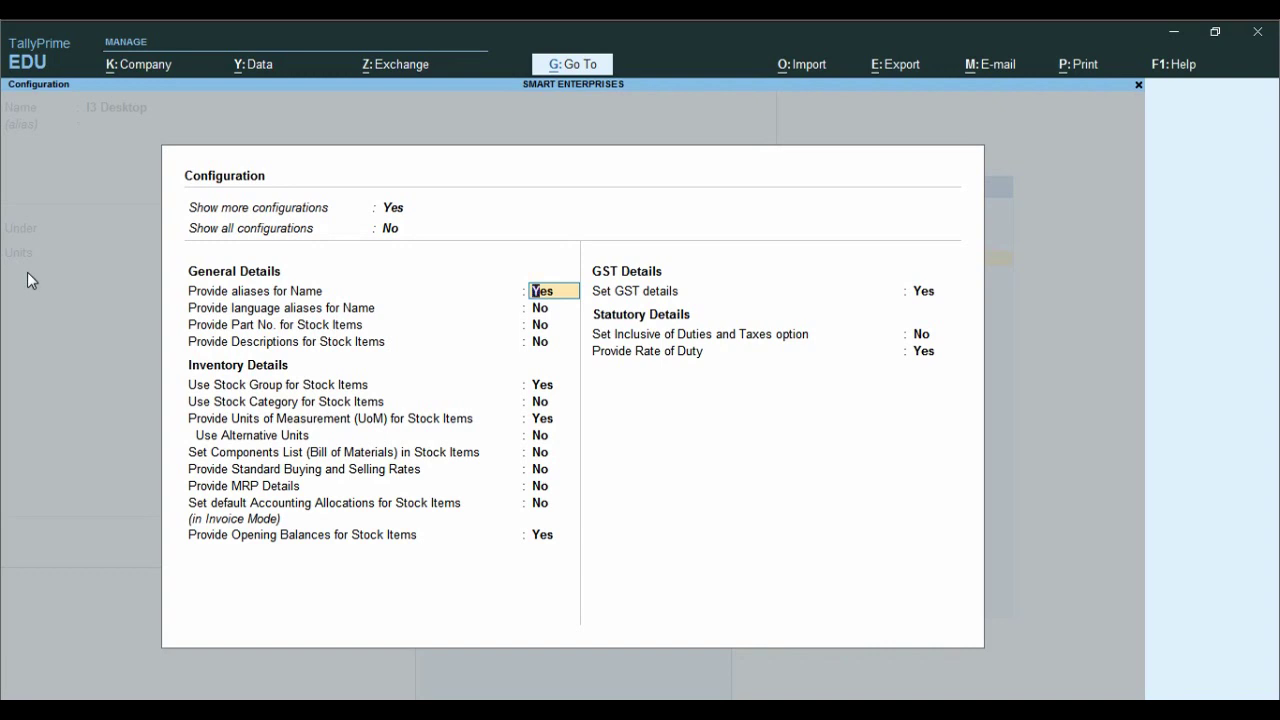
Step: Examine the Set Components List (Bill of Materials) in Stock Items option among the inventory details of the configuration
key(Down)
key(Down)
key(Down)
key(Down)
key(Down)
key(Down)
key(Down)
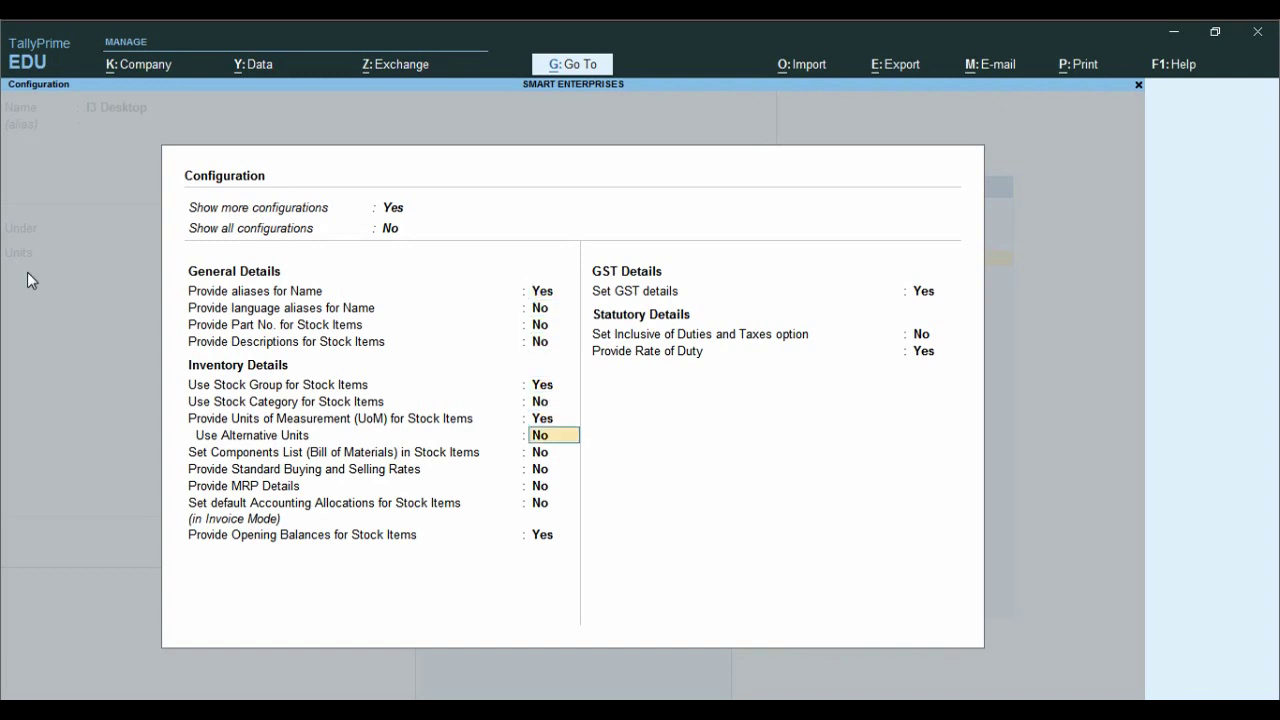
key(Down)
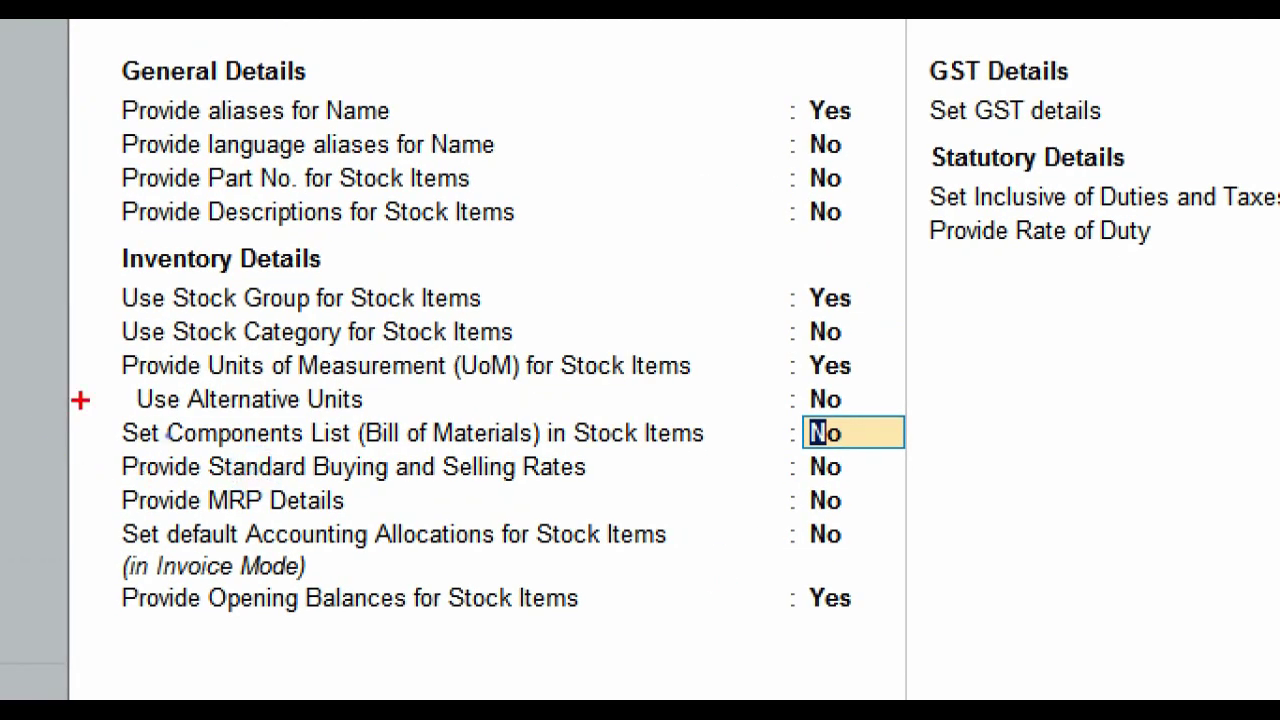
mouse_move(80, 399)
mouse_down()
mouse_move(400, 466)
mouse_move(940, 458)
mouse_up()
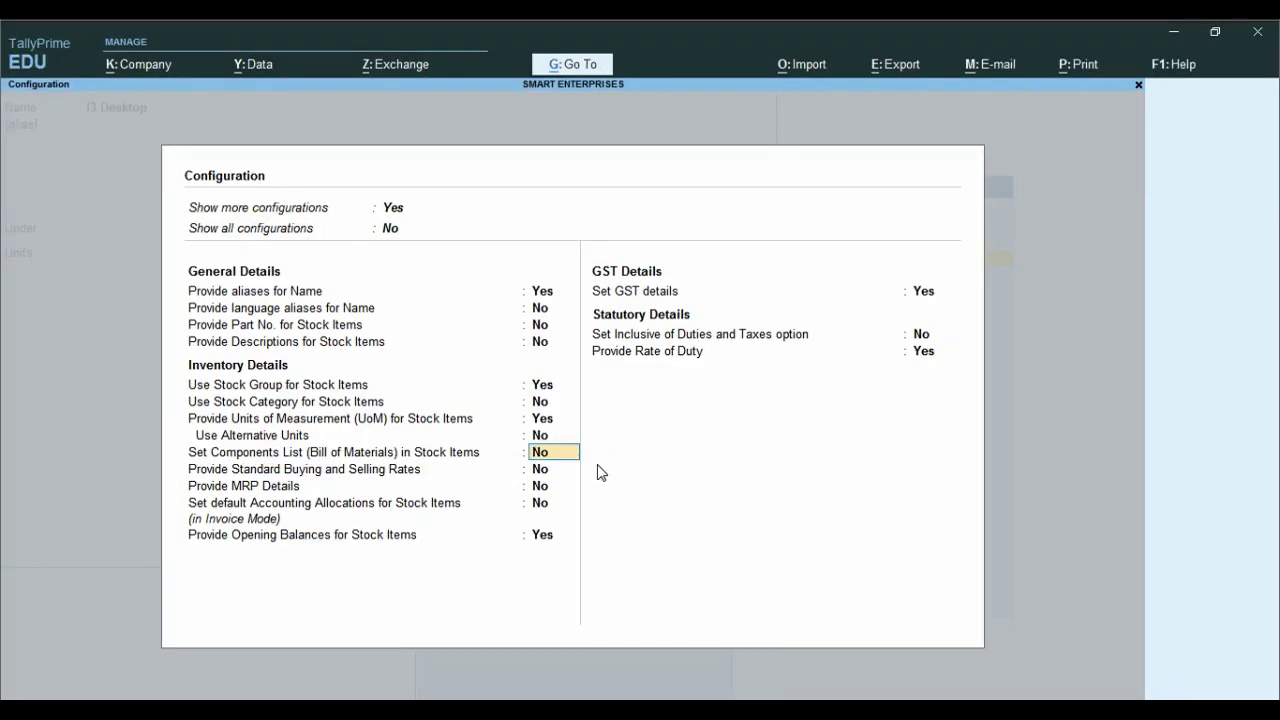
Step: Set Show more configurations to No in the stock item configuration
key(Up)
key(Up)
key(Up)
key(Up)
key(Up)
key(Up)
key(Up)
key(Up)
key(Up)
key(Up)
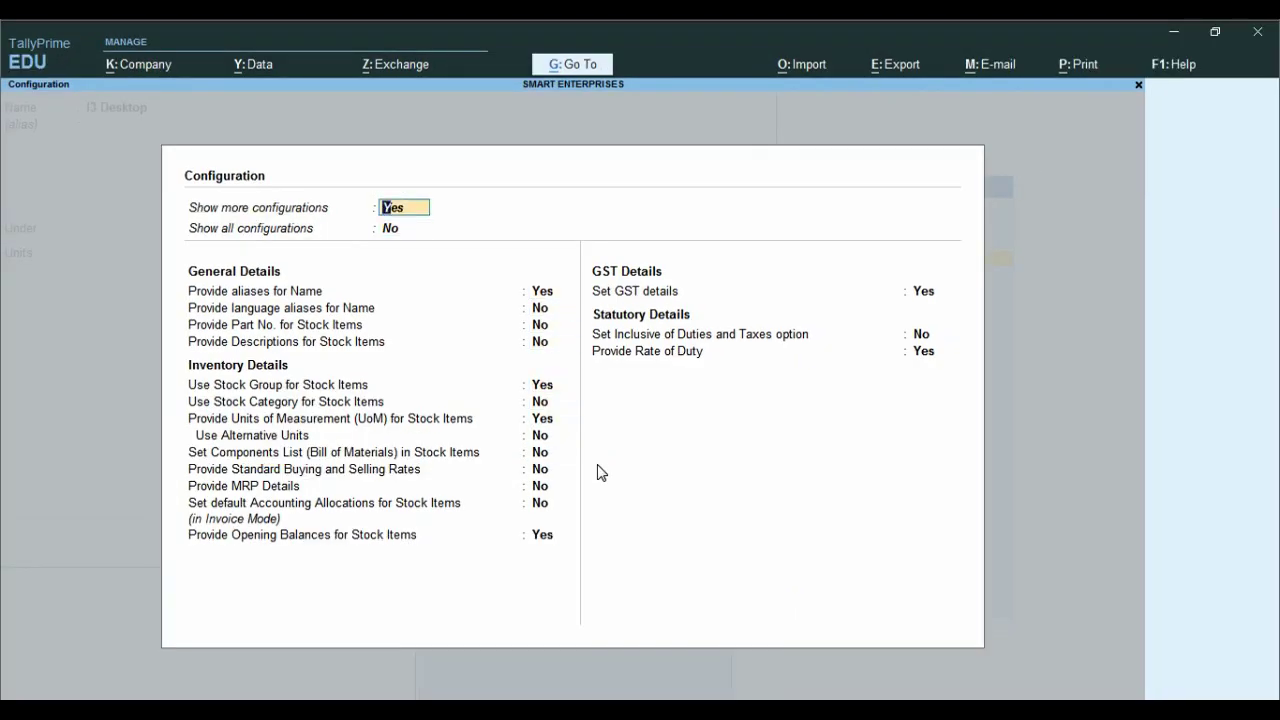
key(n)
key(Return)
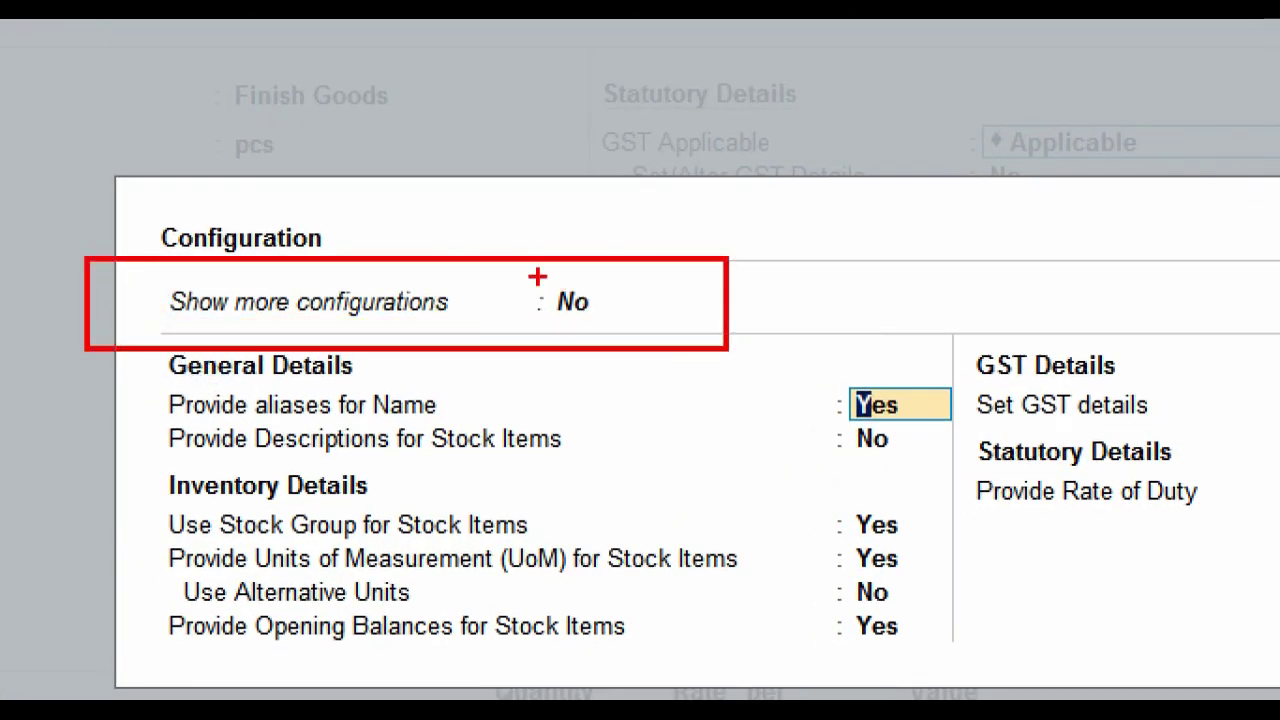
drag(514, 249, 682, 356)
mouse_move(588, 287)
mouse_down()
mouse_move(636, 326)
mouse_move(771, 186)
mouse_up()
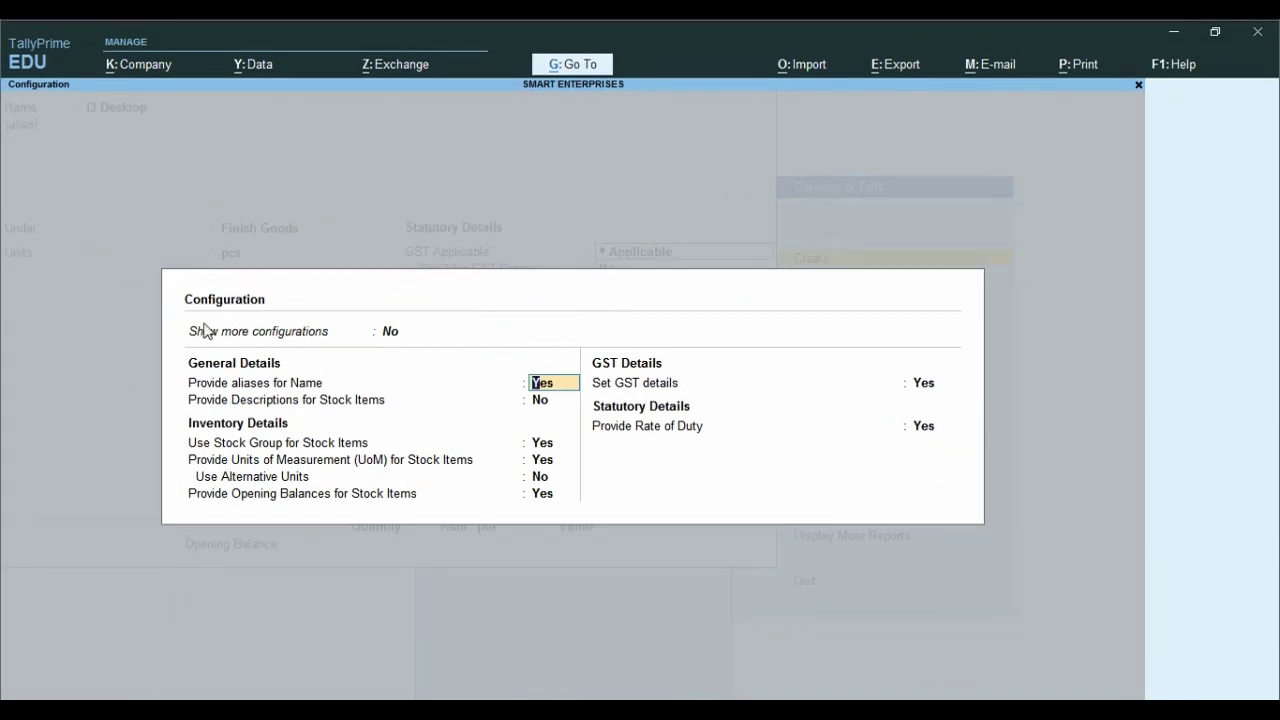
Step: Set both Show more configurations and Show all configurations to Yes
click(391, 333)
text(y)
key(Return)
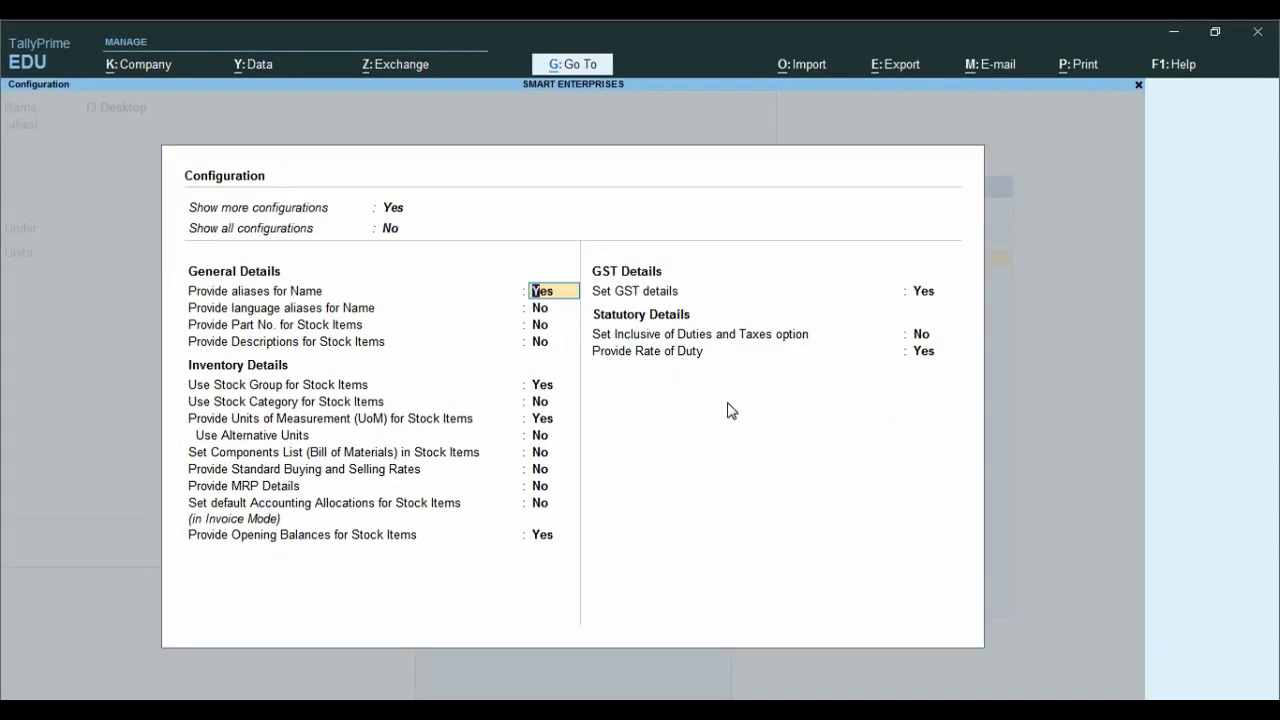
click(392, 231)
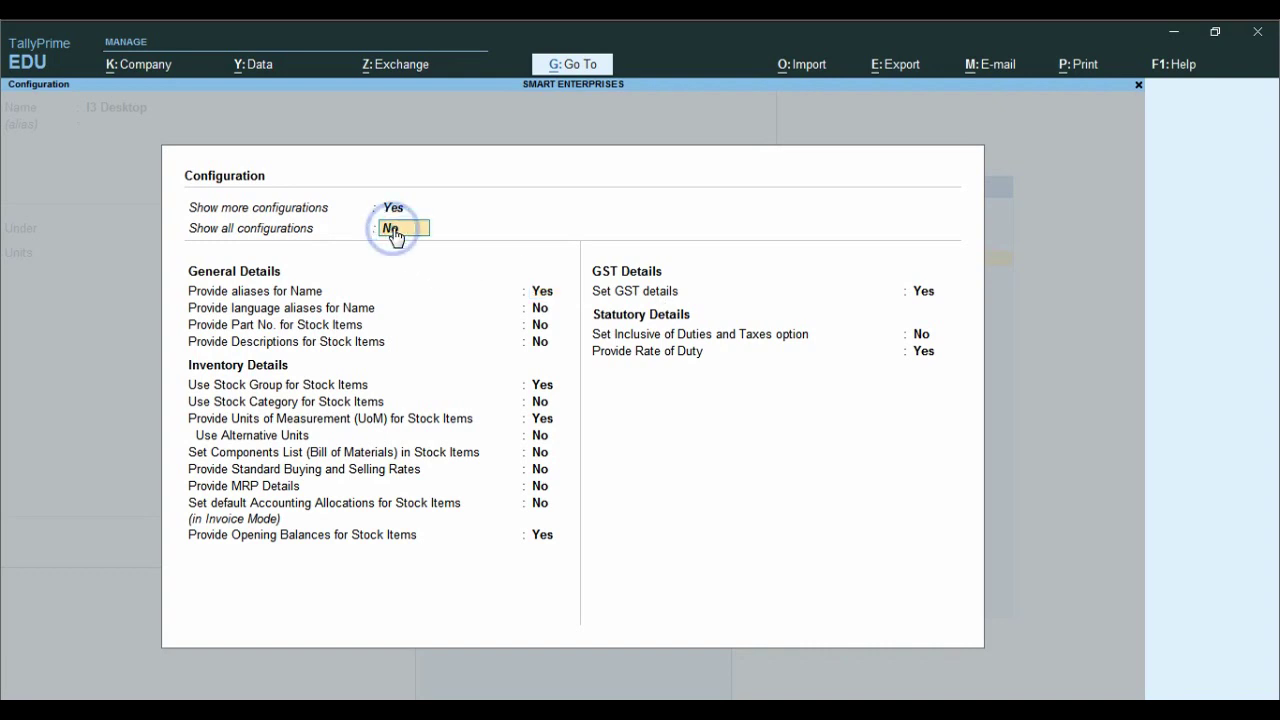
text(y)
key(Return)
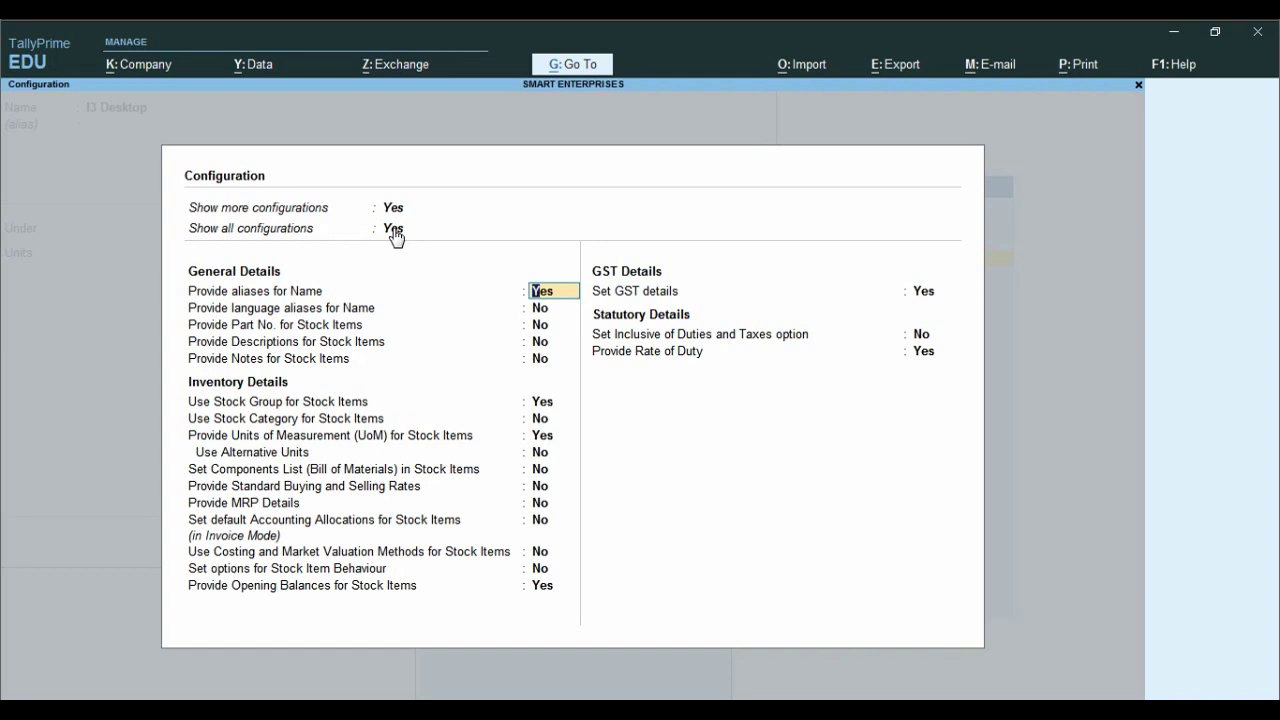
Step: Set Components List (Bill of Materials) in Stock Items to Yes and save the configuration
click(545, 470)
text(y)
key(Return)
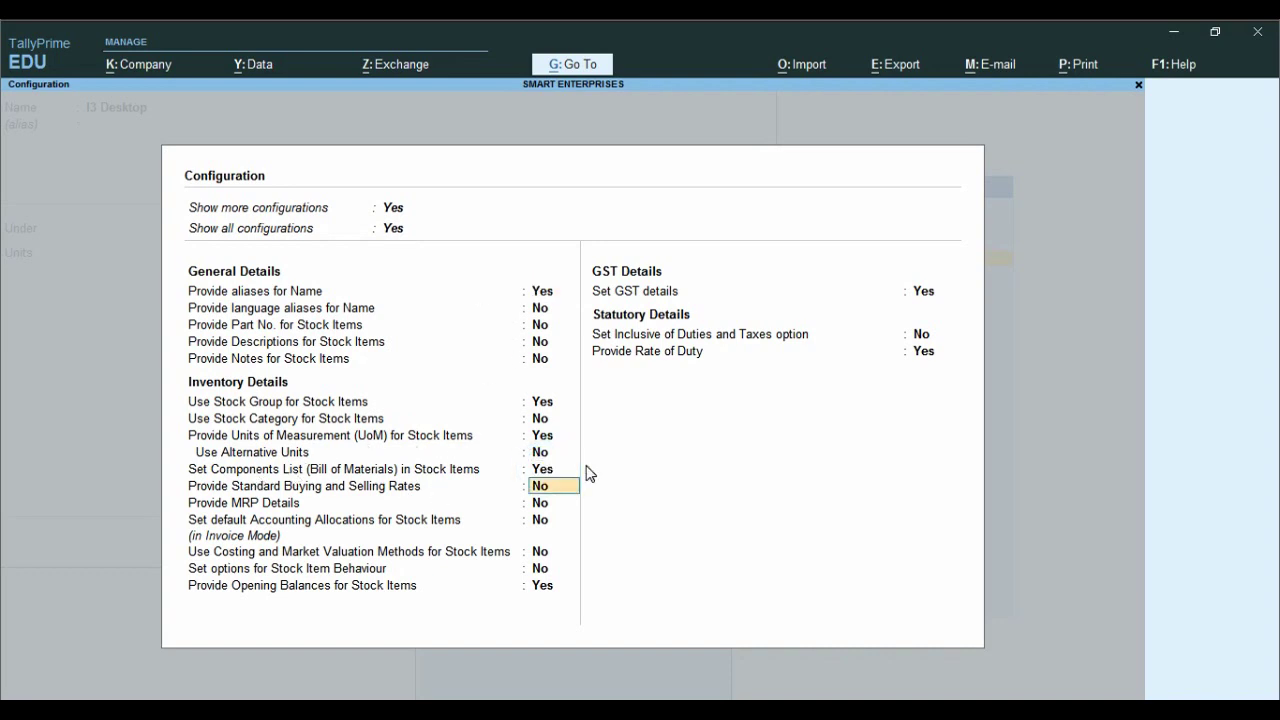
key(ctrl+a)
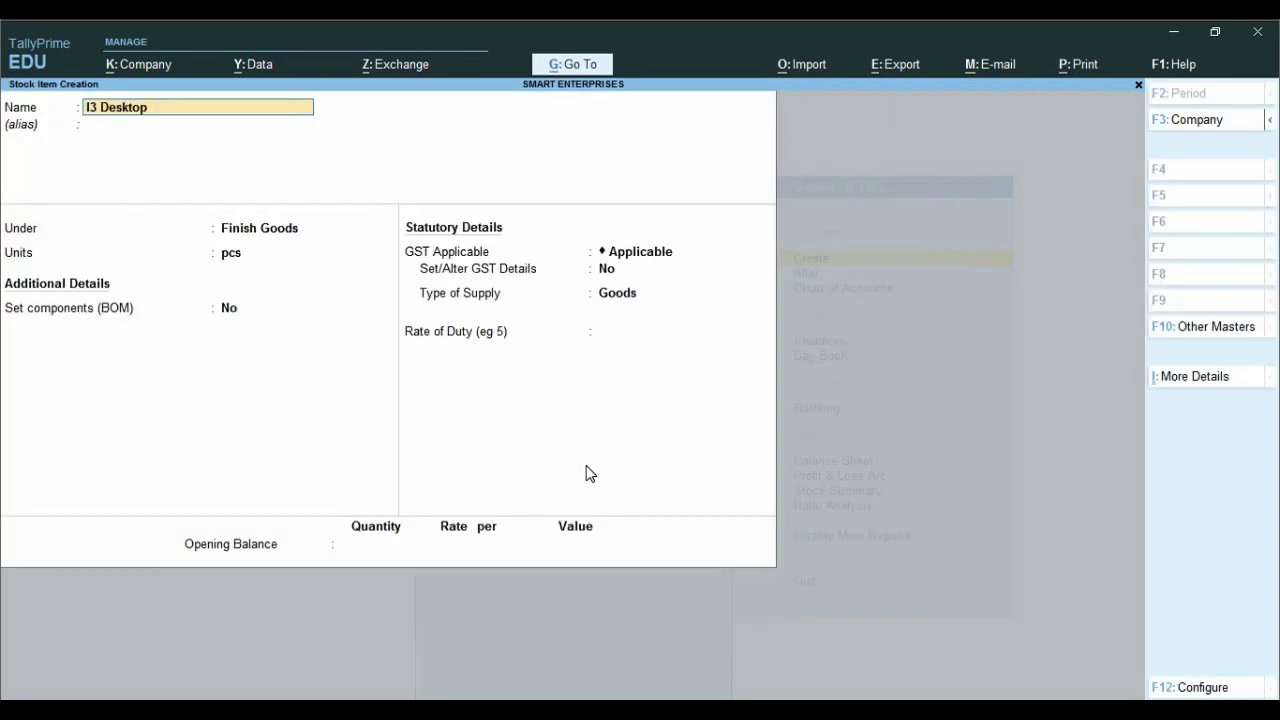
Step: Keep the item's name, Finish Goods group and pcs units, and set its Set components (BOM) option to Yes
key(Return)
key(Return)
key(Return)
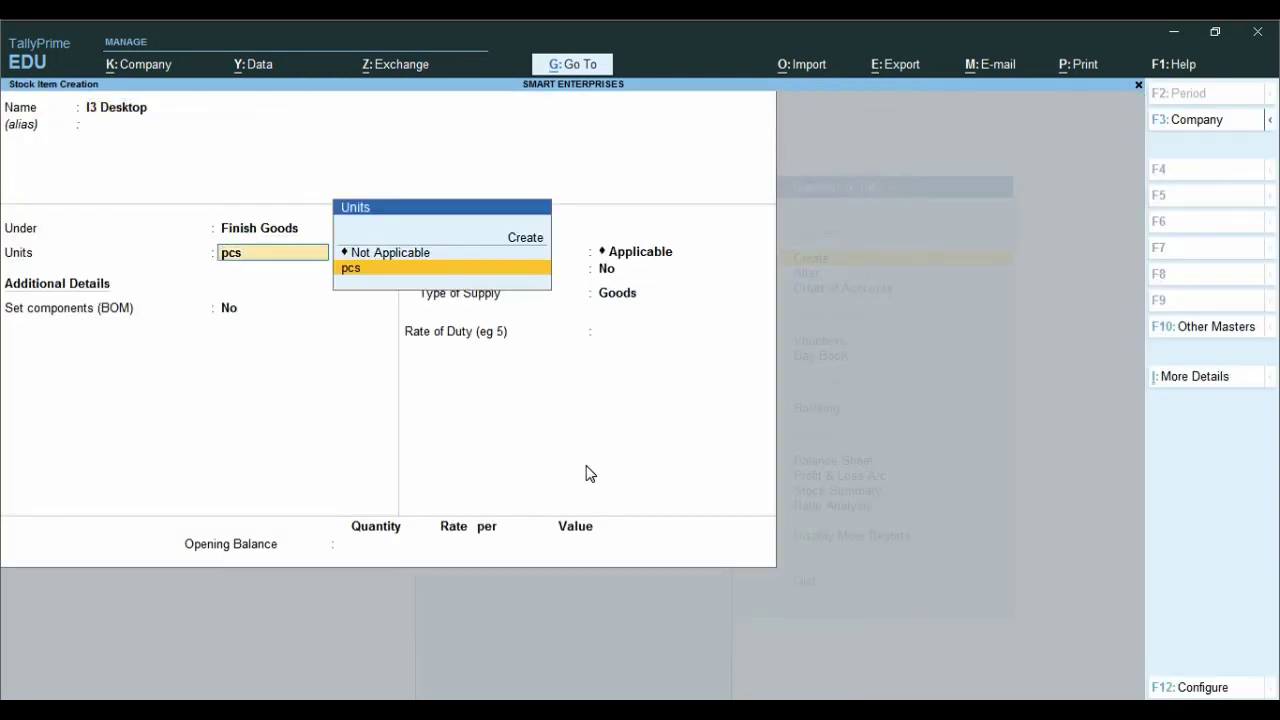
key(Return)
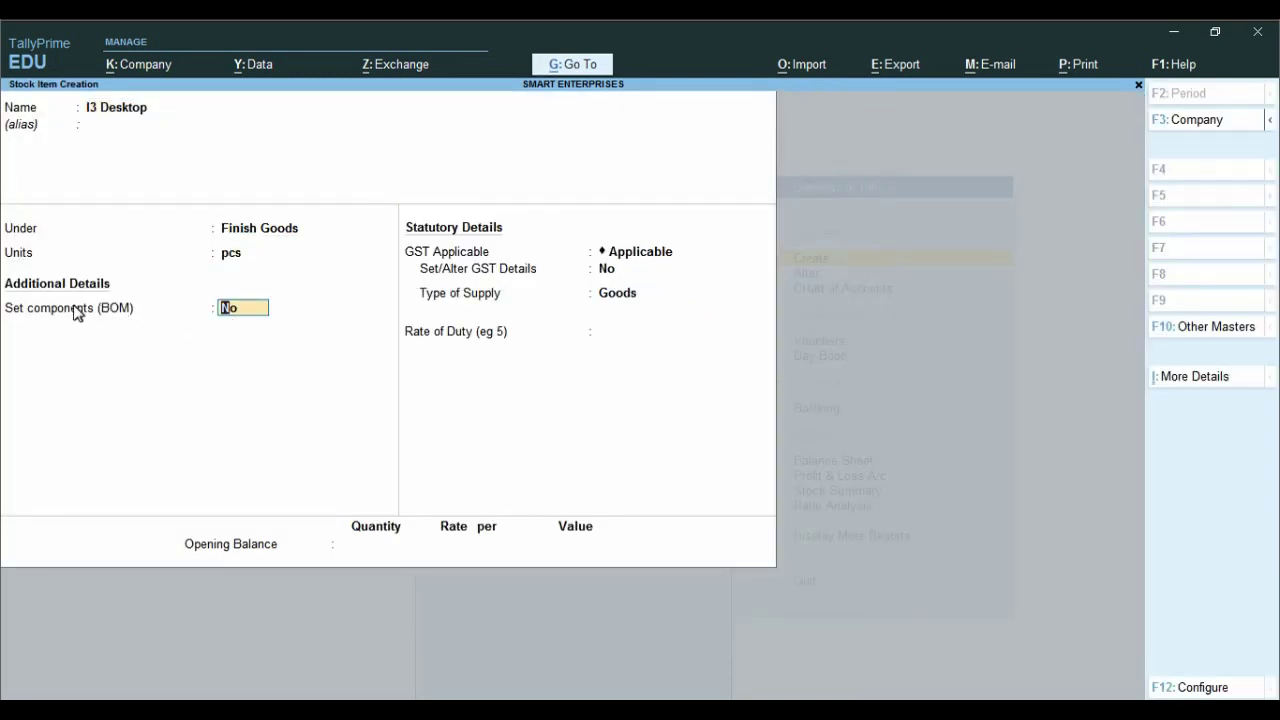
key(ctrl)
text(y)
key(Return)
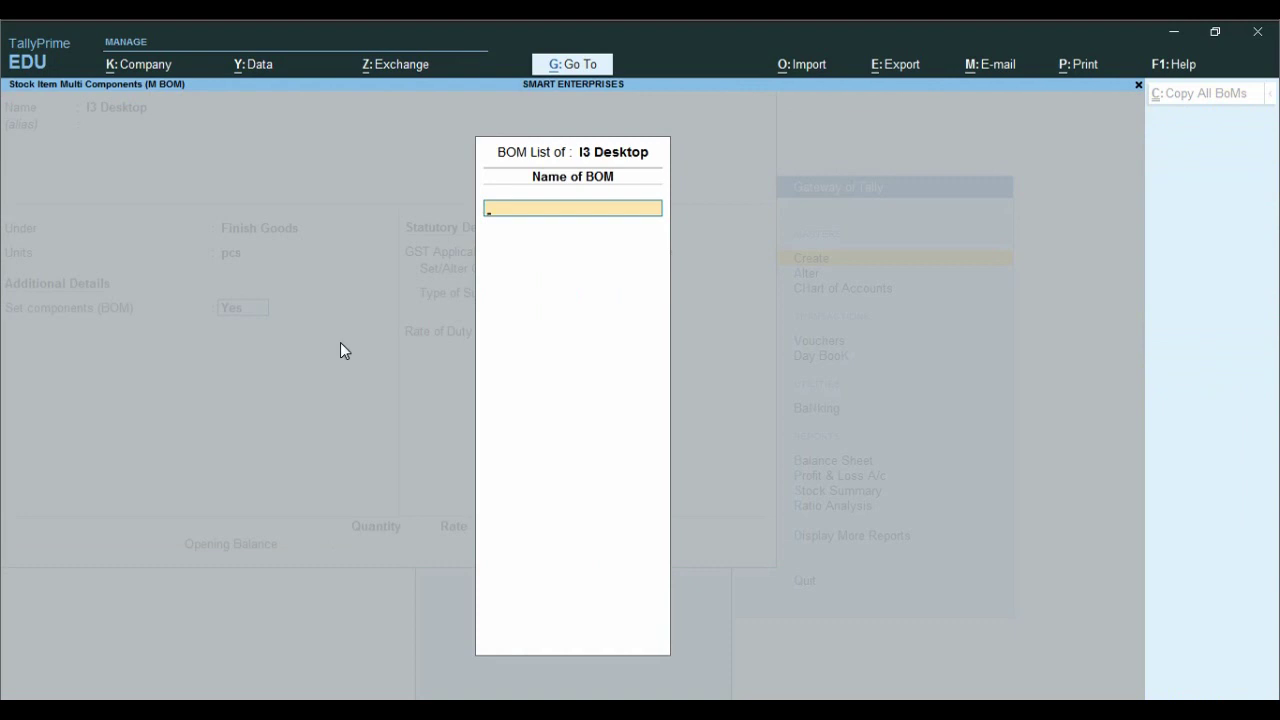
Step: Name the bill of materials I3 Cpu and set its unit of manufacture to 1 pcs
text(I3 cpu)
key(Return)
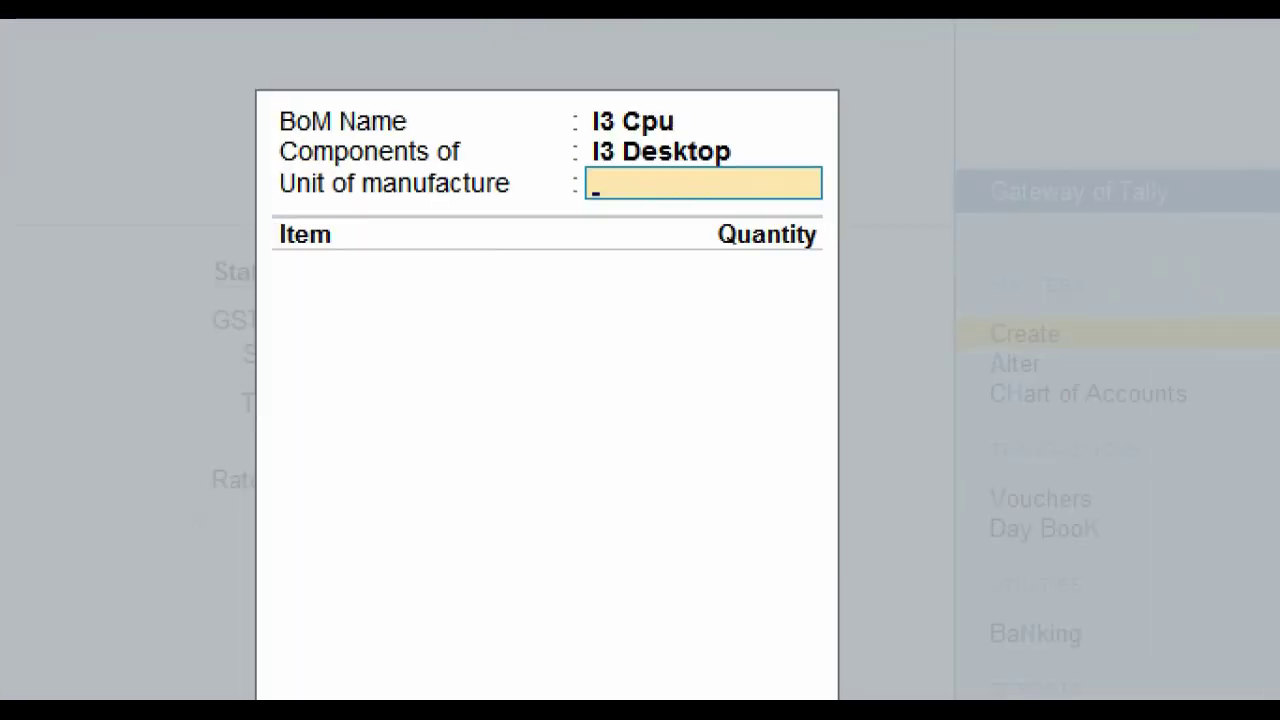
click(597, 183)
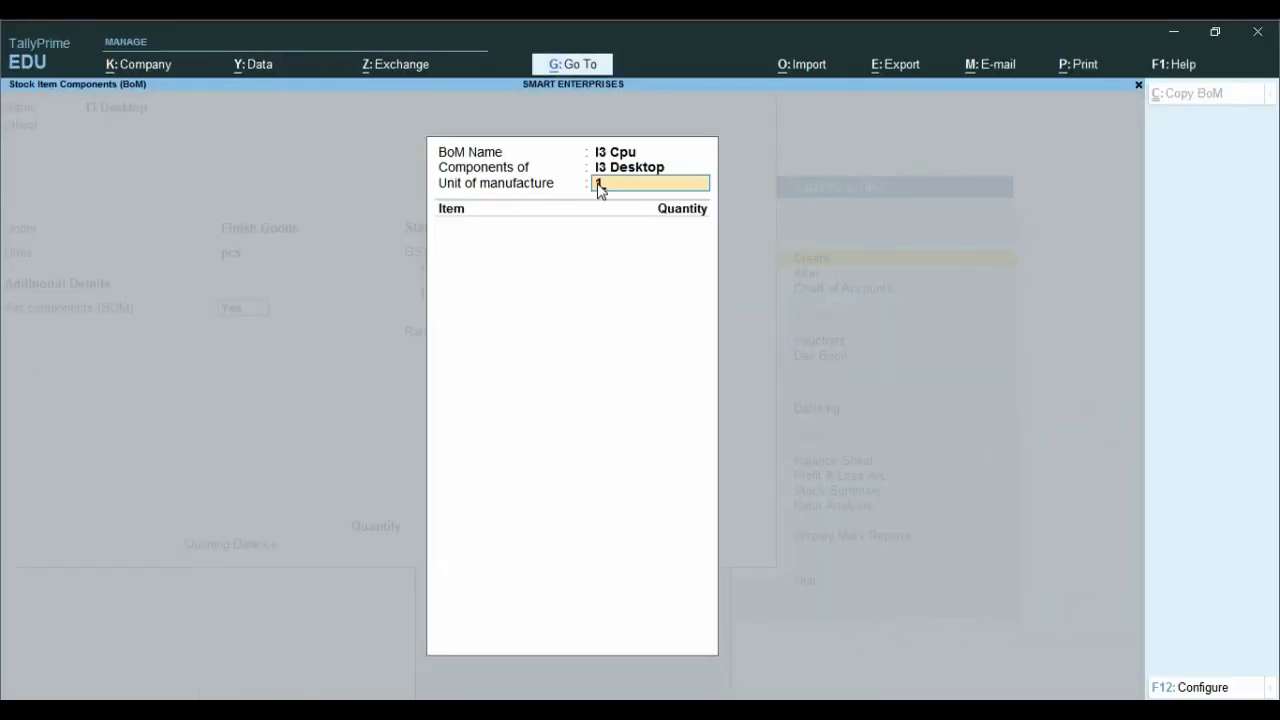
key(Return)
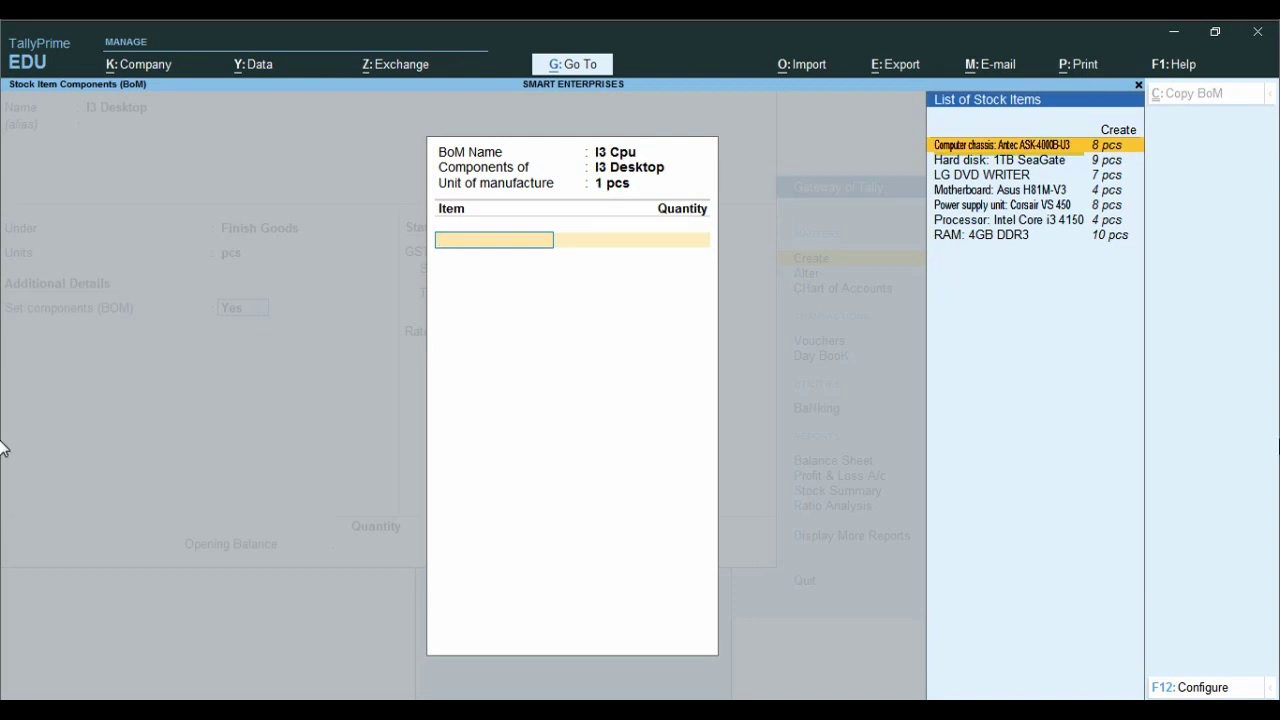
Step: Choose Computer chassis: Antec ASK-4000B-U3 as the first component and check the raw material list in the Excel worksheet
key(Return)
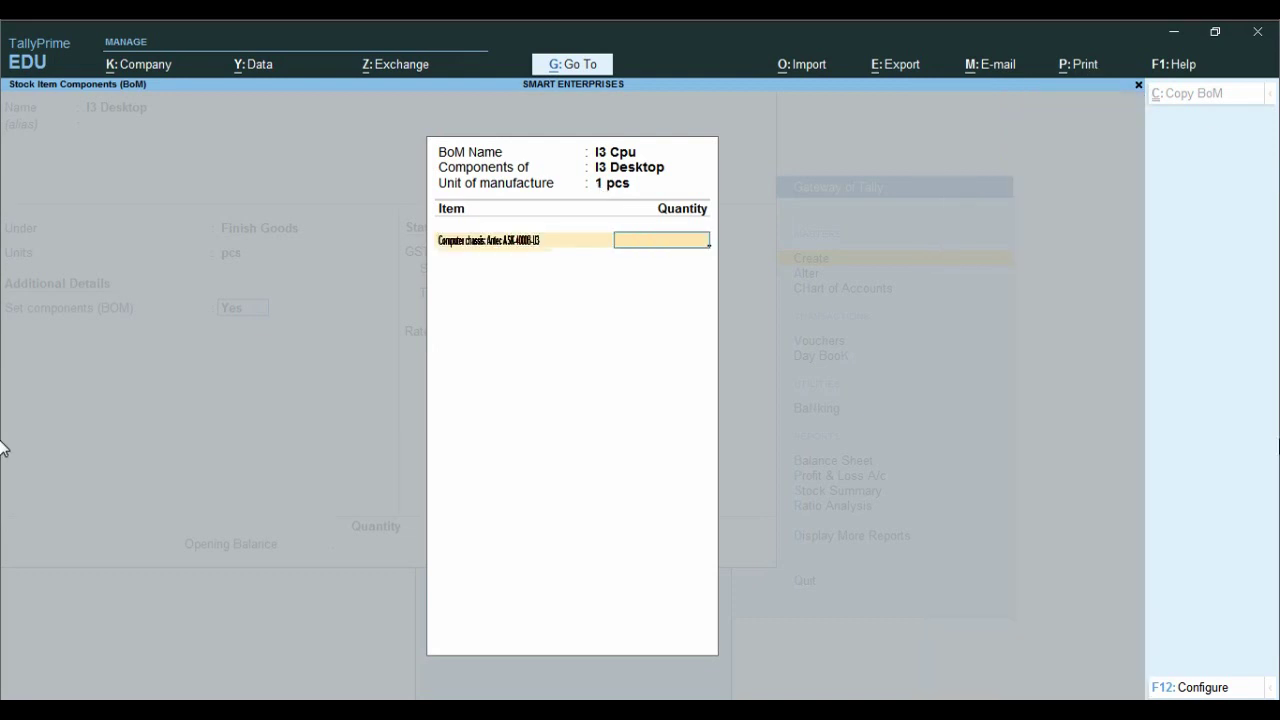
key(alt+Tab)
click(254, 302)
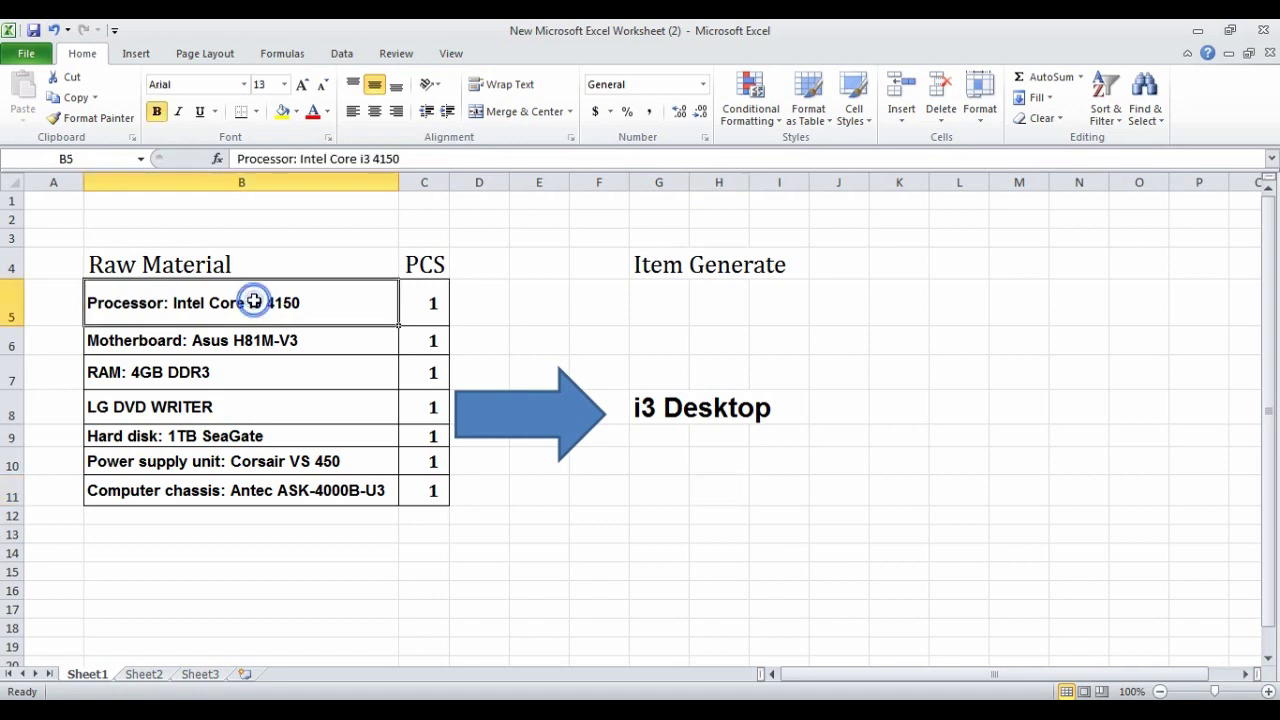
click(217, 339)
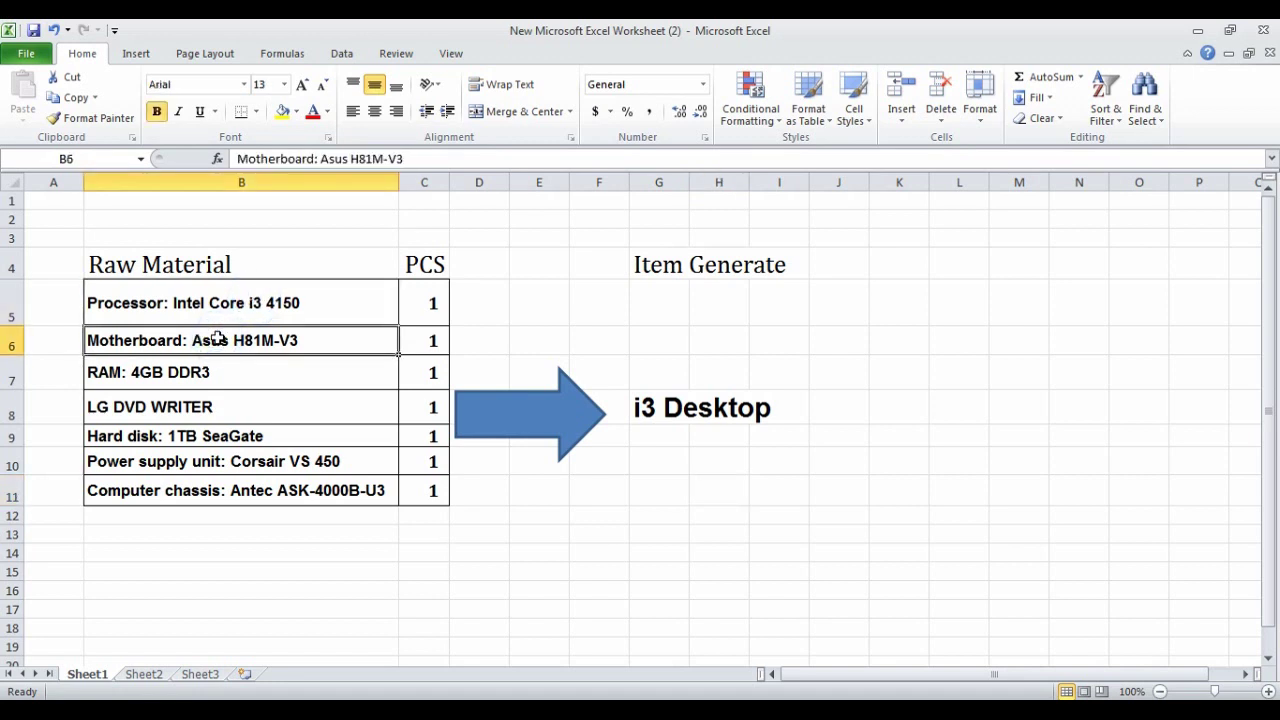
key(Down)
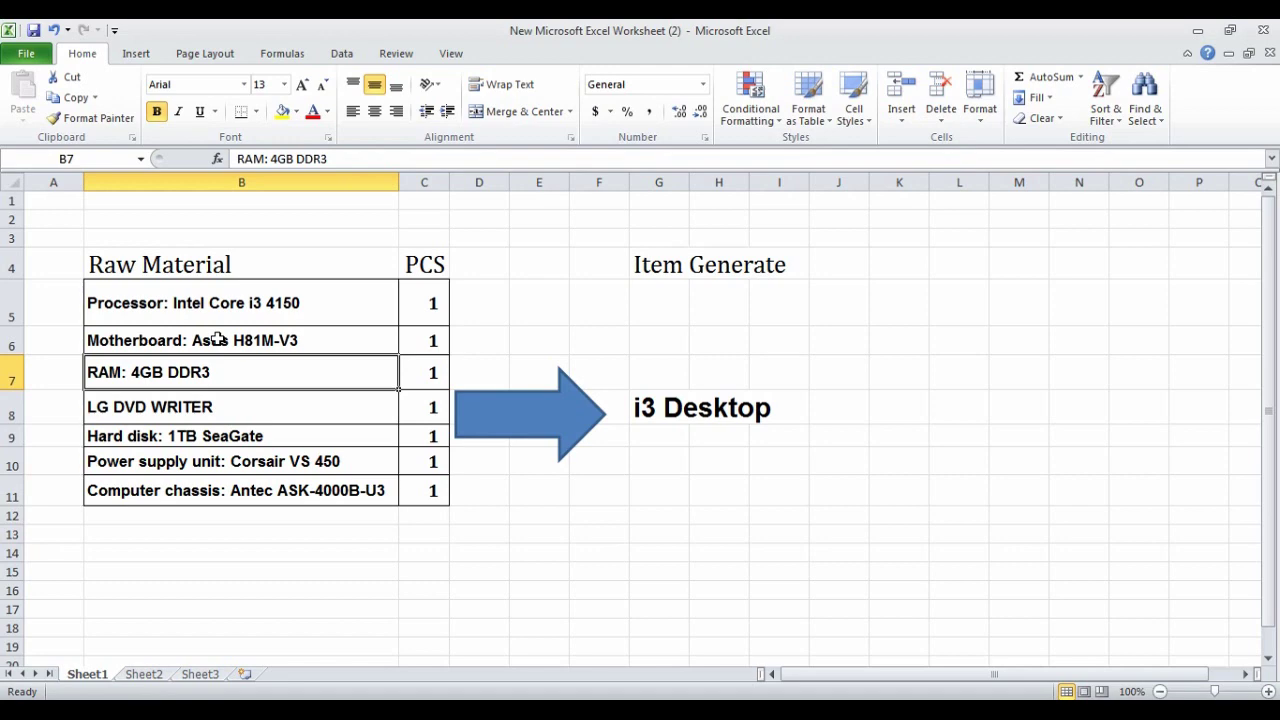
key(alt+Tab)
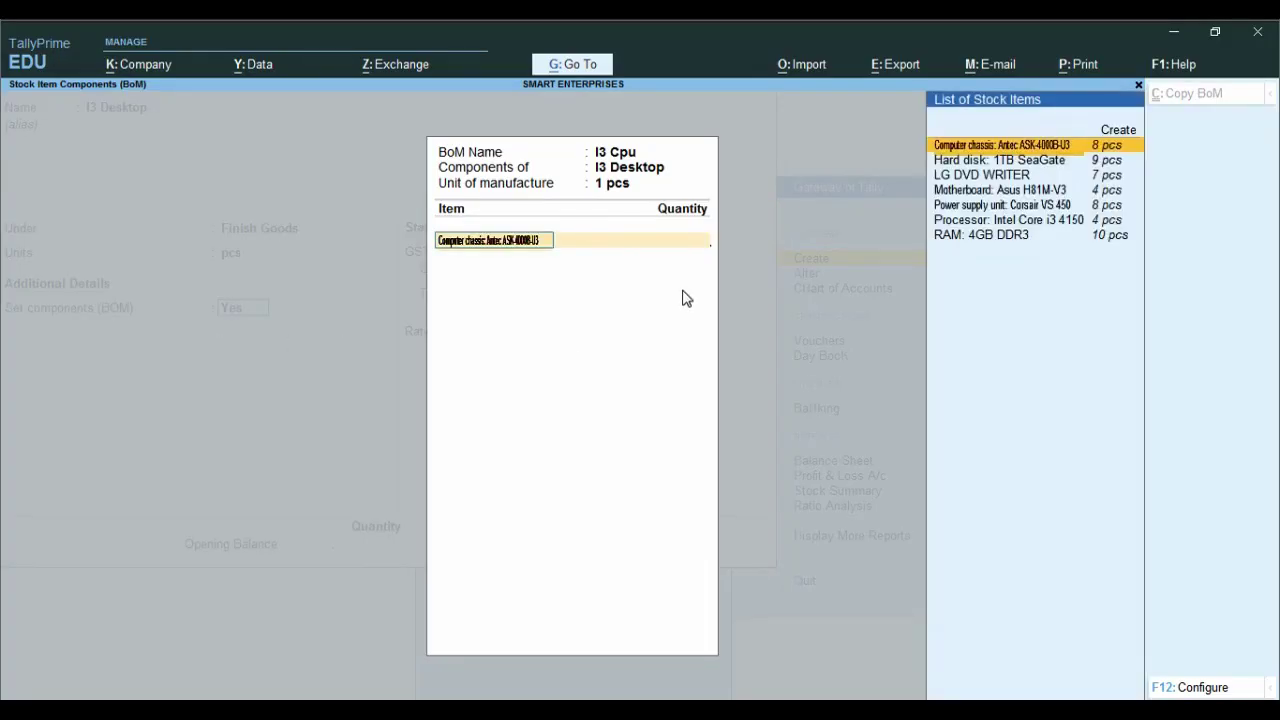
Step: Following the Excel raw material list, set the first BoM component in TallyPrime to Processor: Intel Core i3 4150 with quantity 1 pcs
key(alt+Tab)
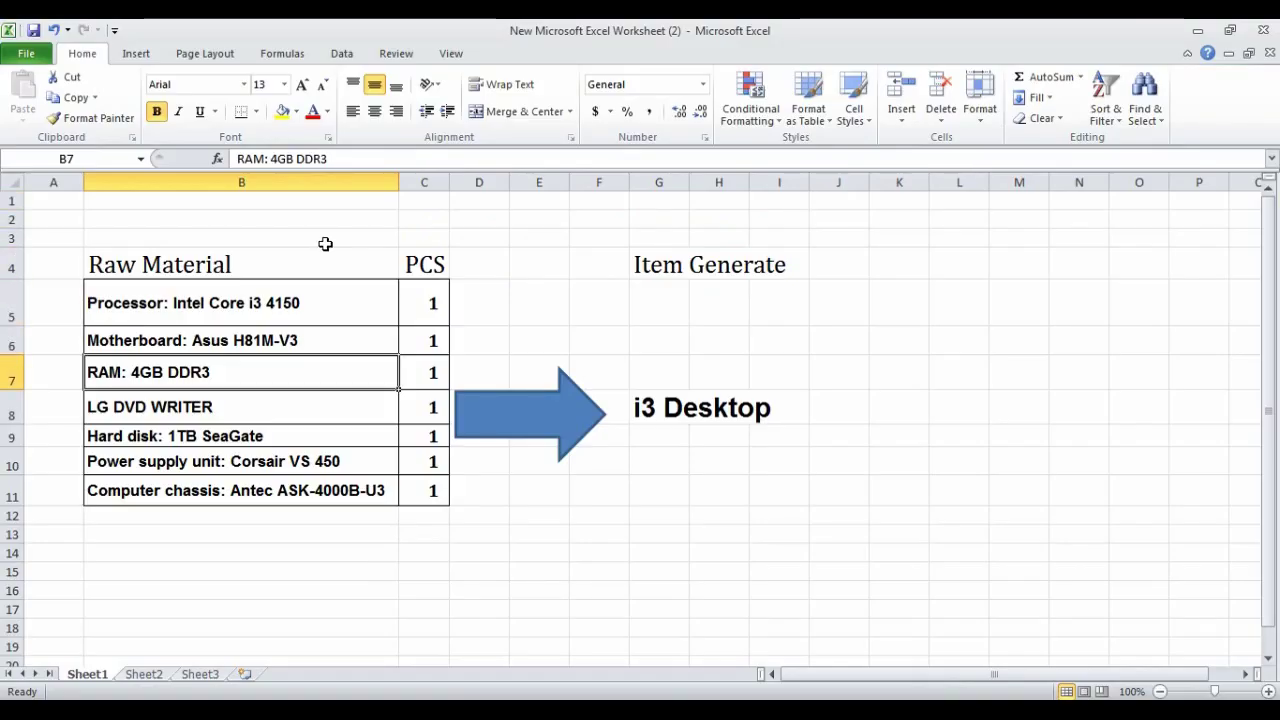
click(250, 302)
key(alt+Tab)
key(Down)
key(Down)
key(Down)
key(Down)
key(Down)
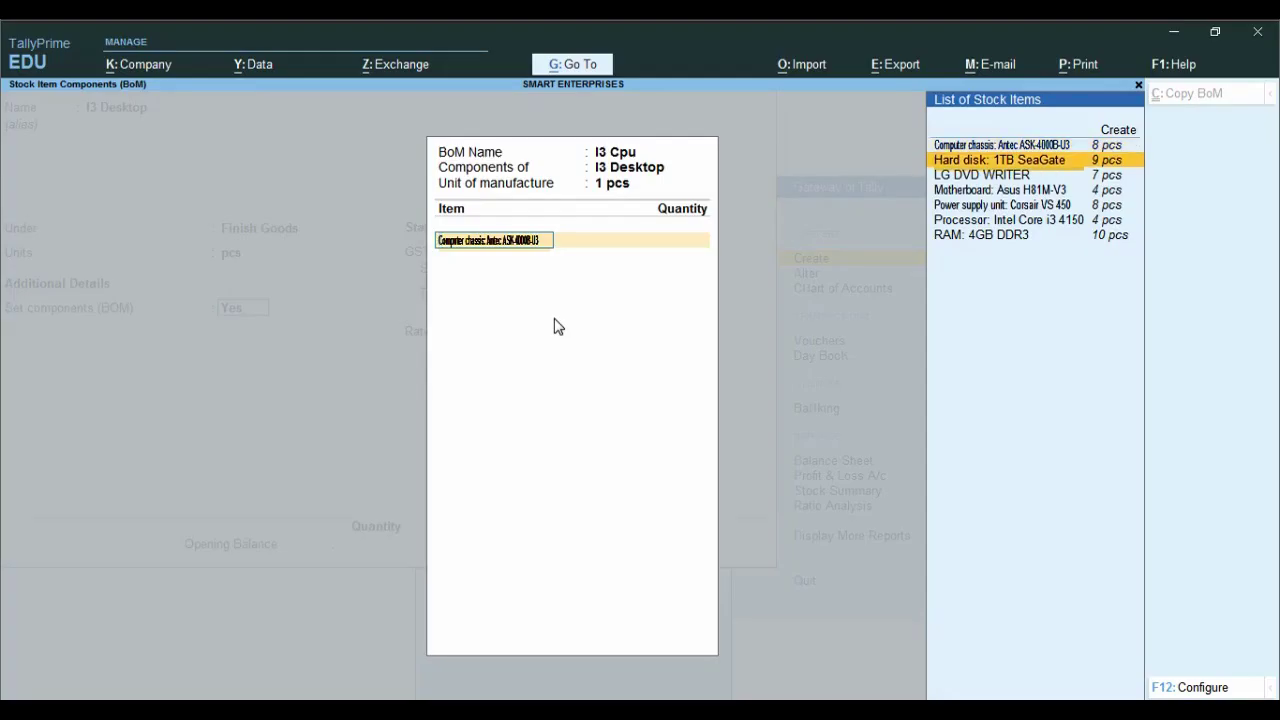
key(Return)
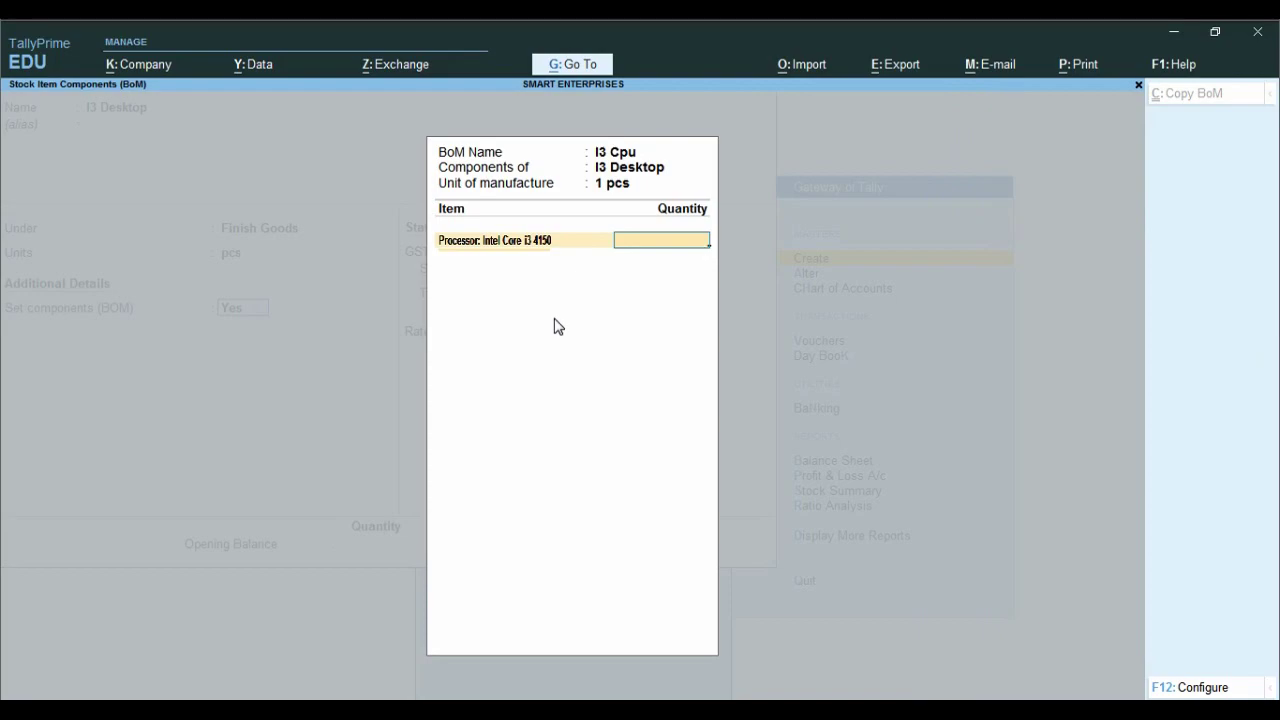
text(1)
key(Return)
Step: Check the next raw material in Excel and add Motherboard: Asus H81M-V3 with quantity 1 pcs to the TallyPrime BoM
key(alt+Tab)
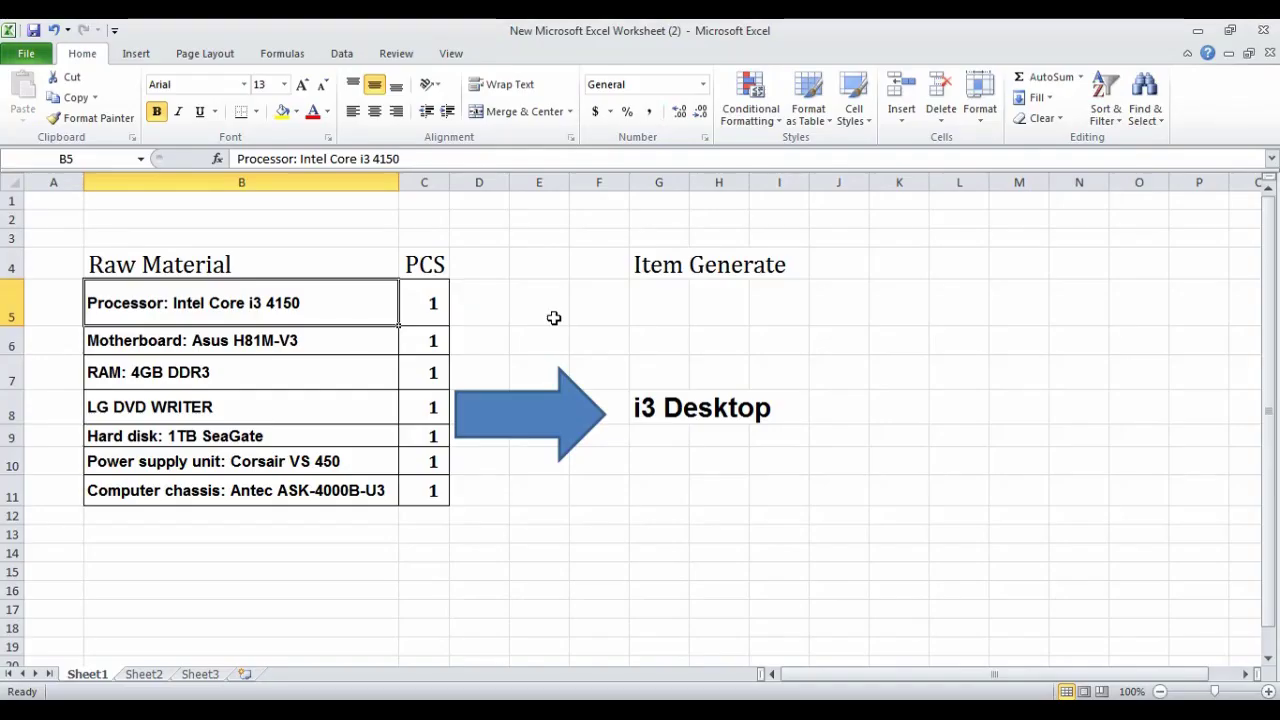
click(145, 342)
key(alt+Tab)
text(Mo)
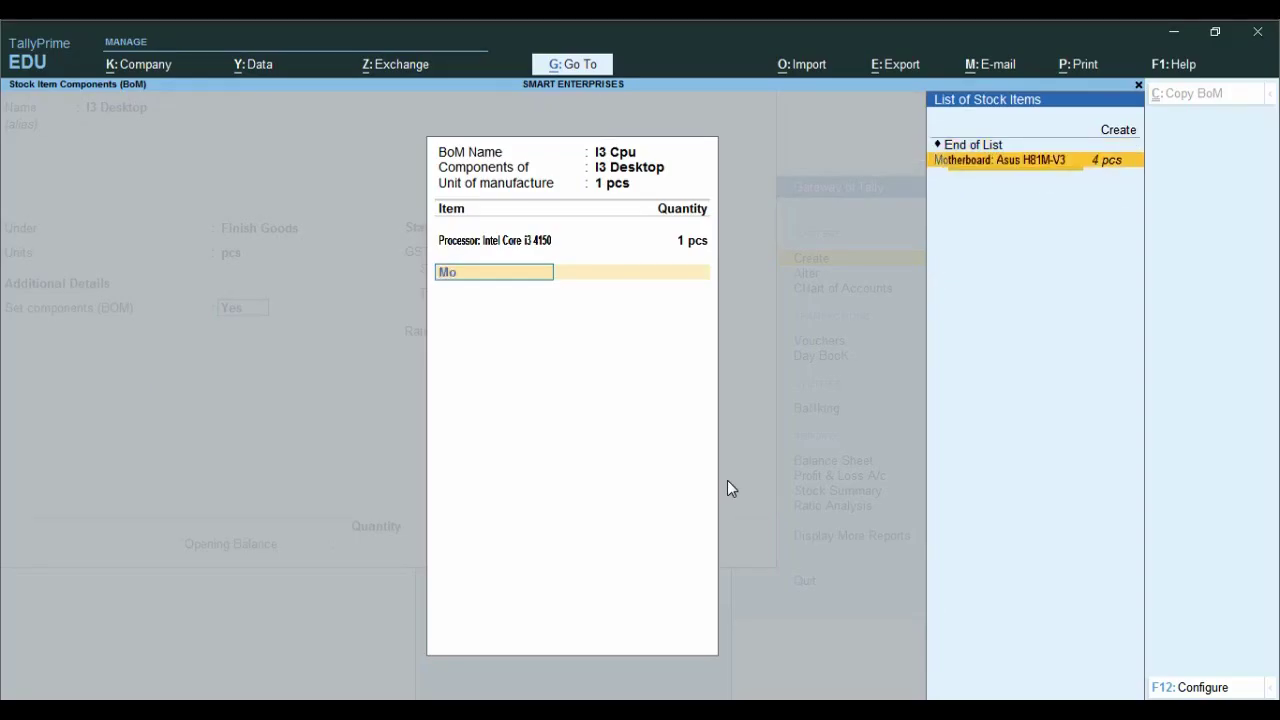
key(Return)
text(1)
key(Return)
Step: Check the third raw material in Excel and add RAM: 4GB DDR3 with quantity 2 pcs to the TallyPrime BoM
key(alt+Tab)
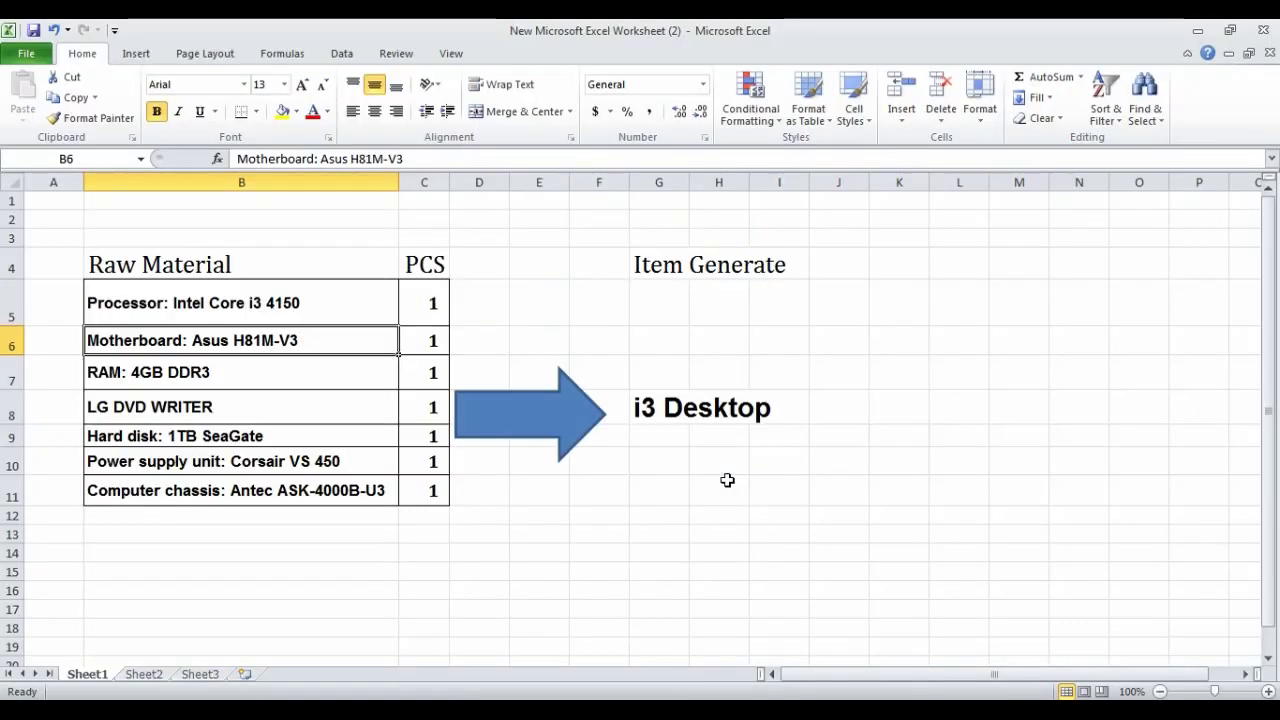
click(290, 372)
key(alt+Tab)
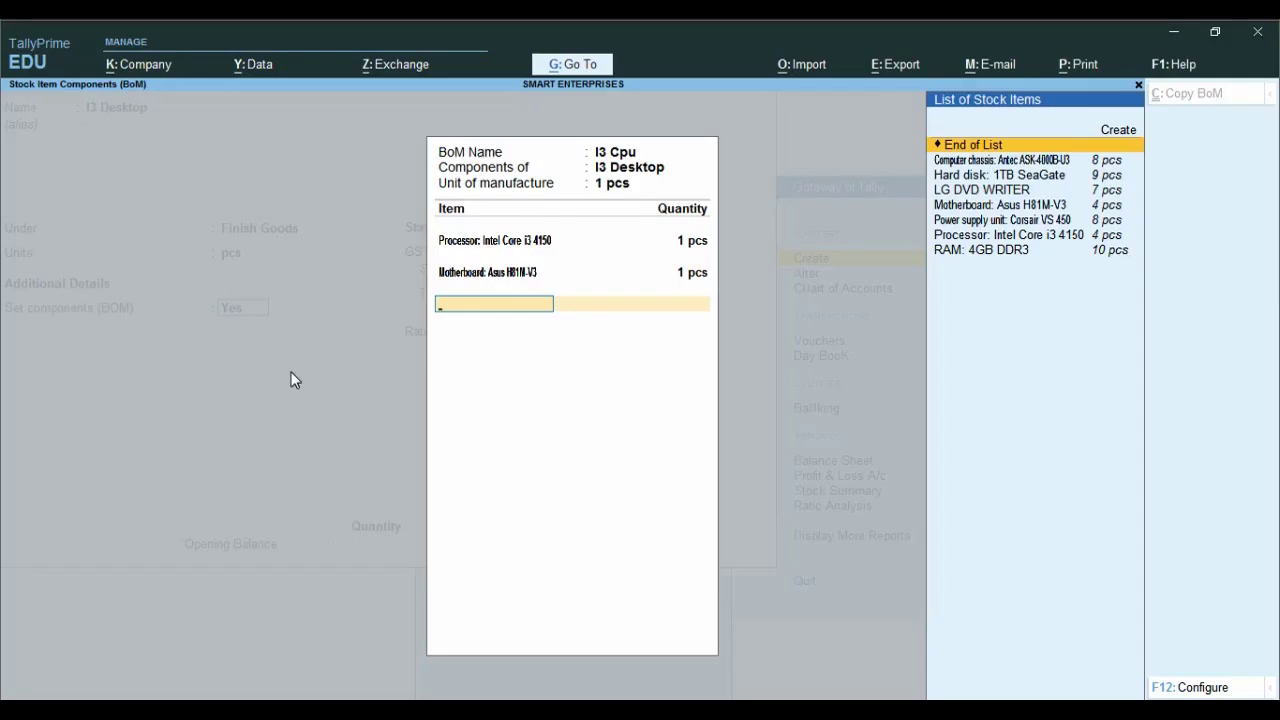
text(Ram)
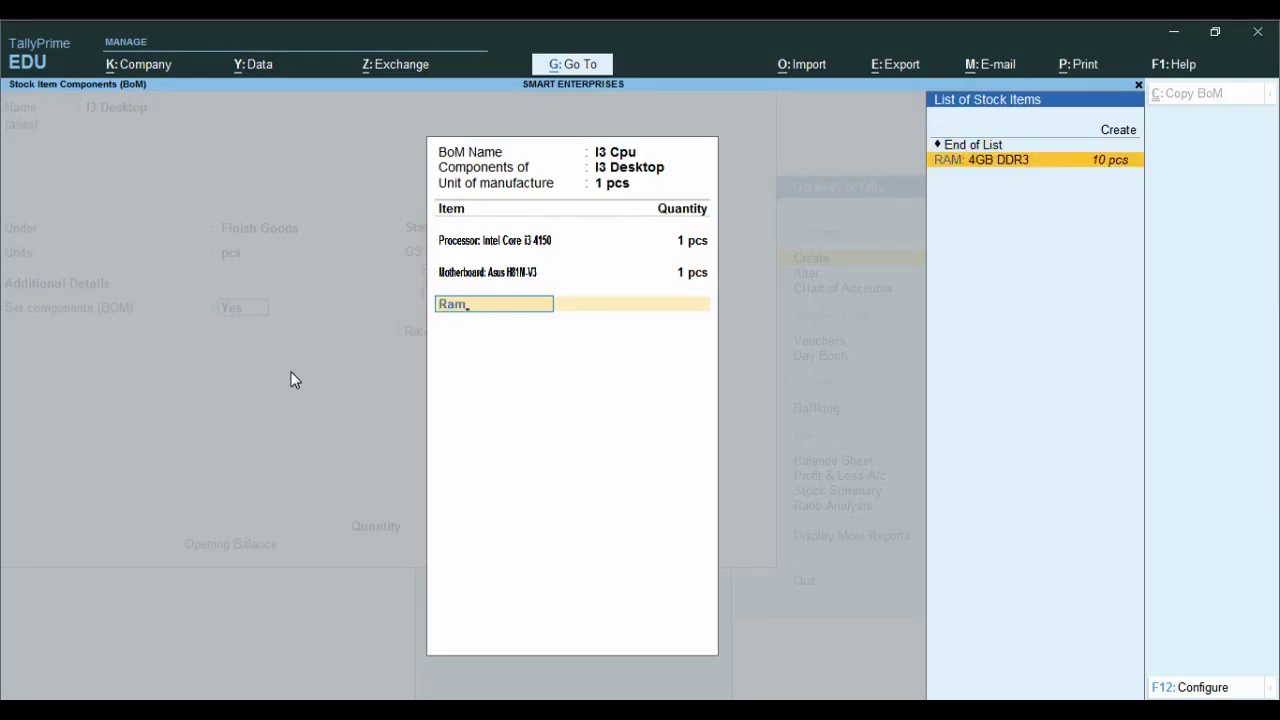
key(Return)
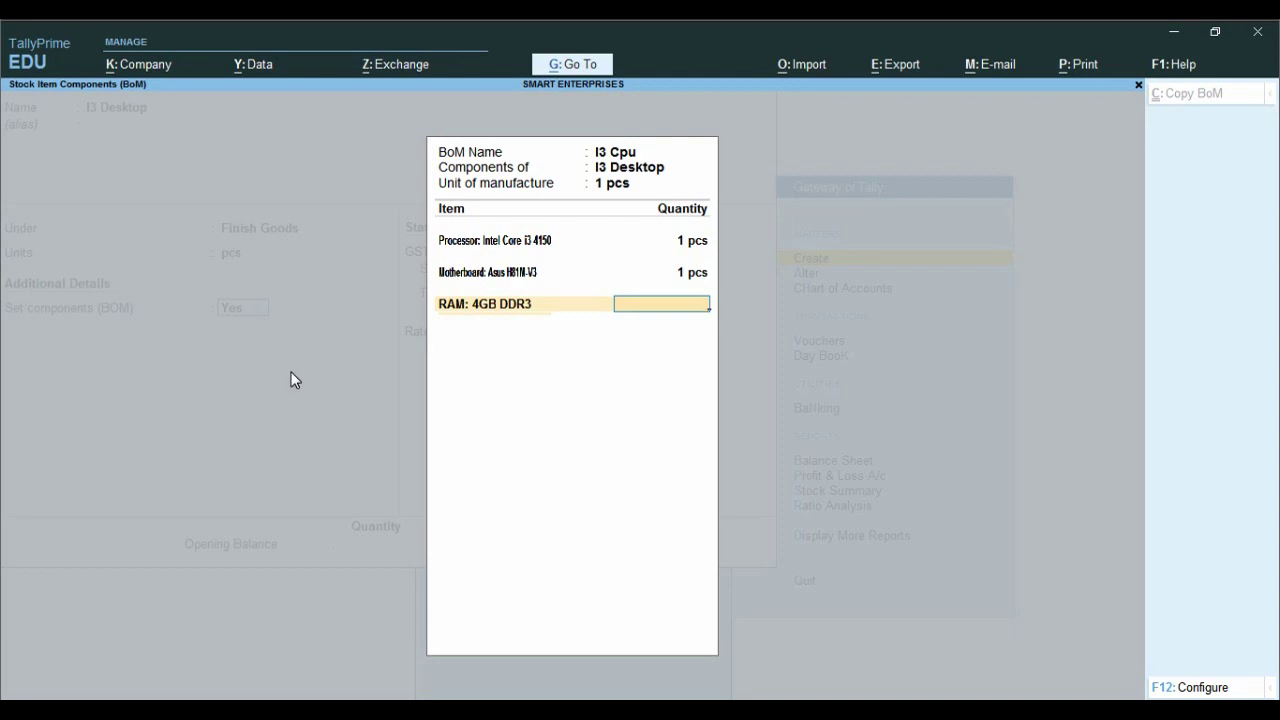
text(2)
key(Return)
Step: Check the fourth raw material in Excel and add LG DVD WRITER with quantity 1 pcs to the TallyPrime BoM
key(alt+Tab)
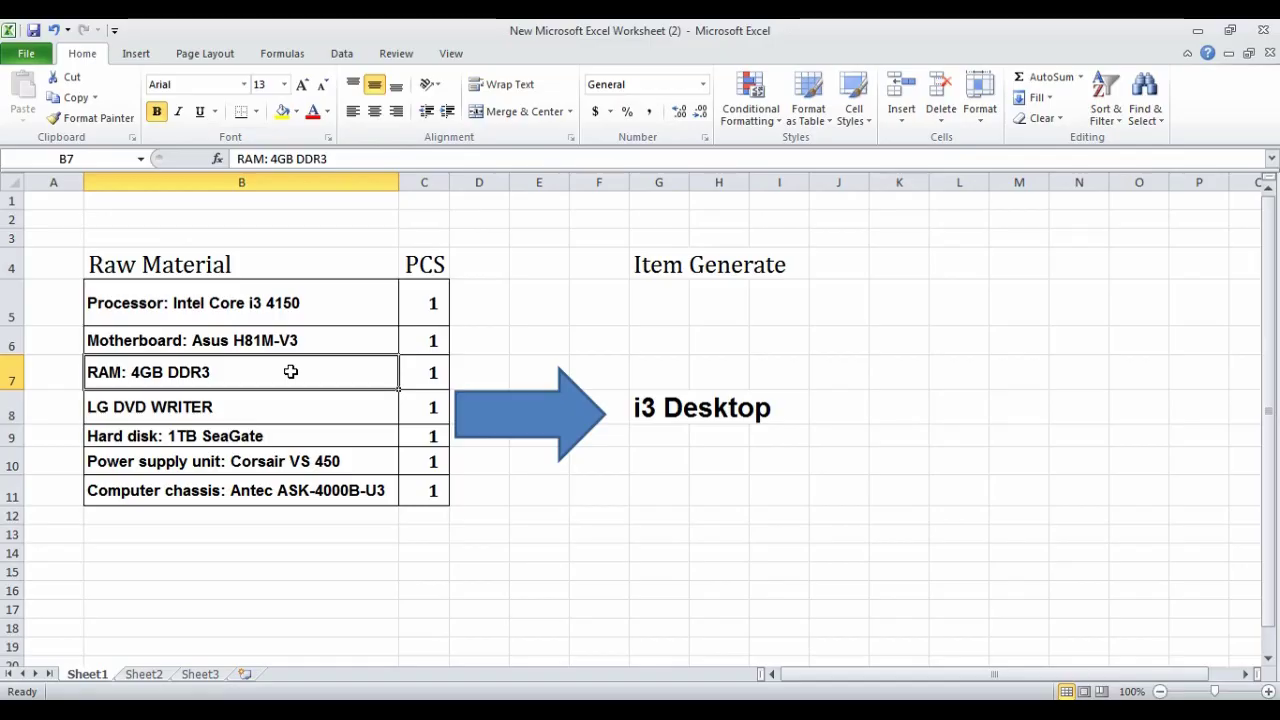
key(alt+Tab)
text(lg)
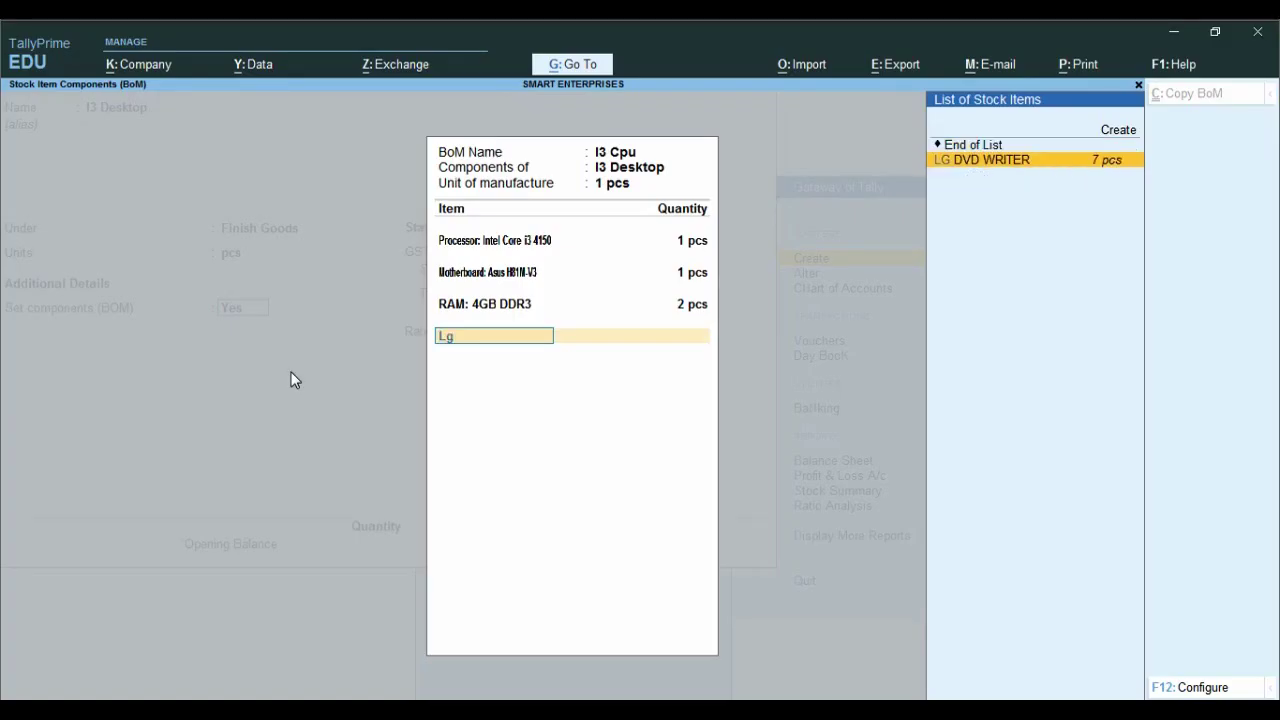
key(Return)
text(1)
key(Return)
Step: Check the fifth raw material in Excel and add Hard disk: 1TB SeaGate with quantity 1 pcs to the TallyPrime BoM
key(alt+Tab)
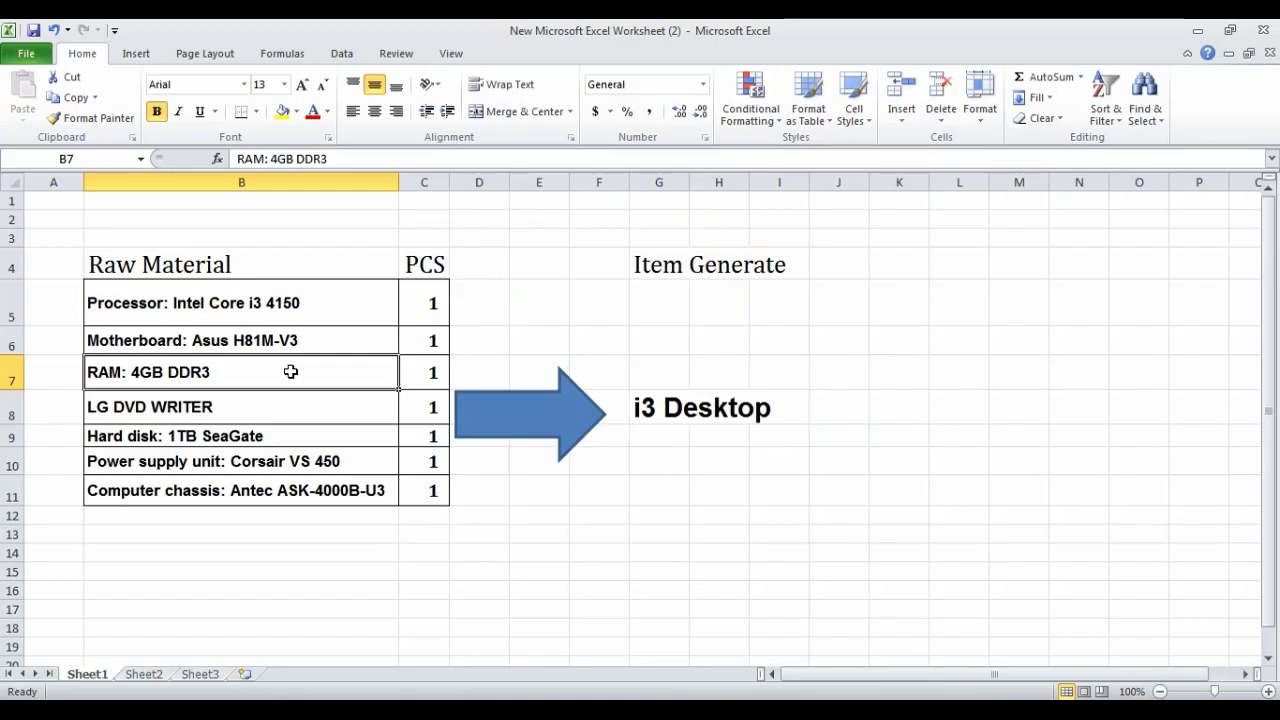
key(alt+Tab)
text(ha)
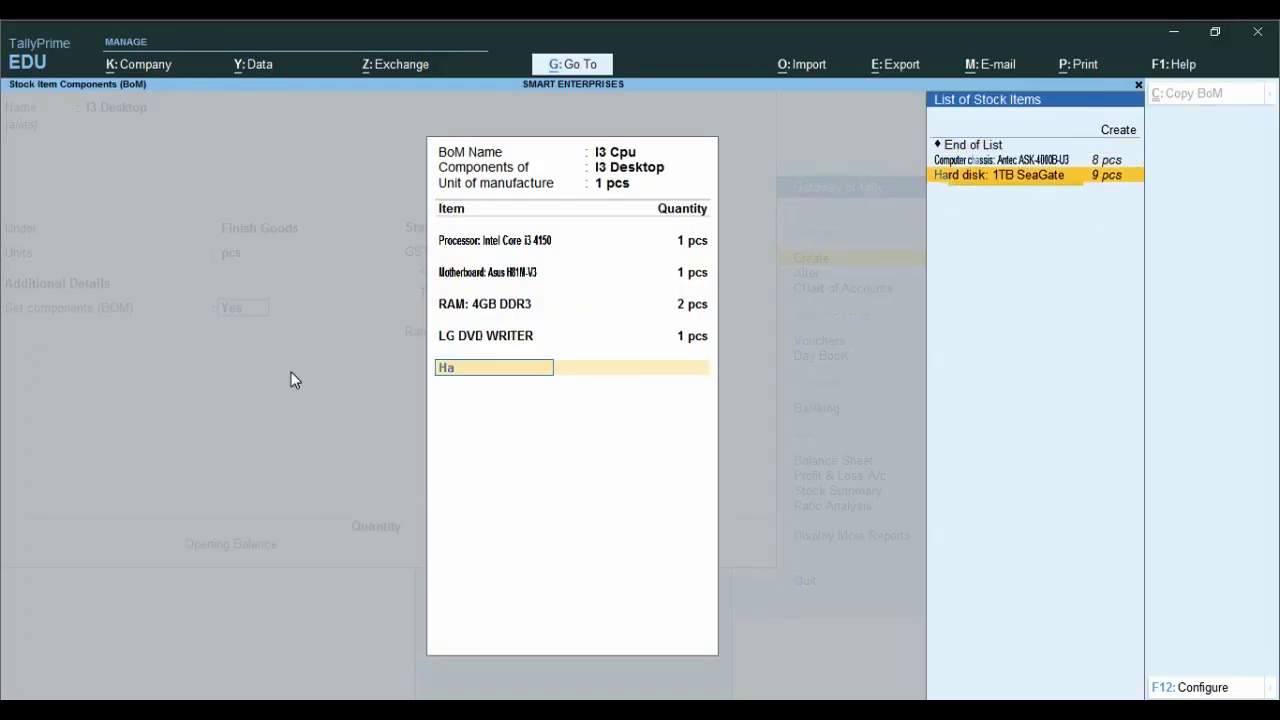
key(Return)
text(1)
key(Return)
Step: Check the sixth raw material in Excel and add Power supply unit: Corsair VS 450 with quantity 1 pcs to the TallyPrime BoM
key(alt+Tab)
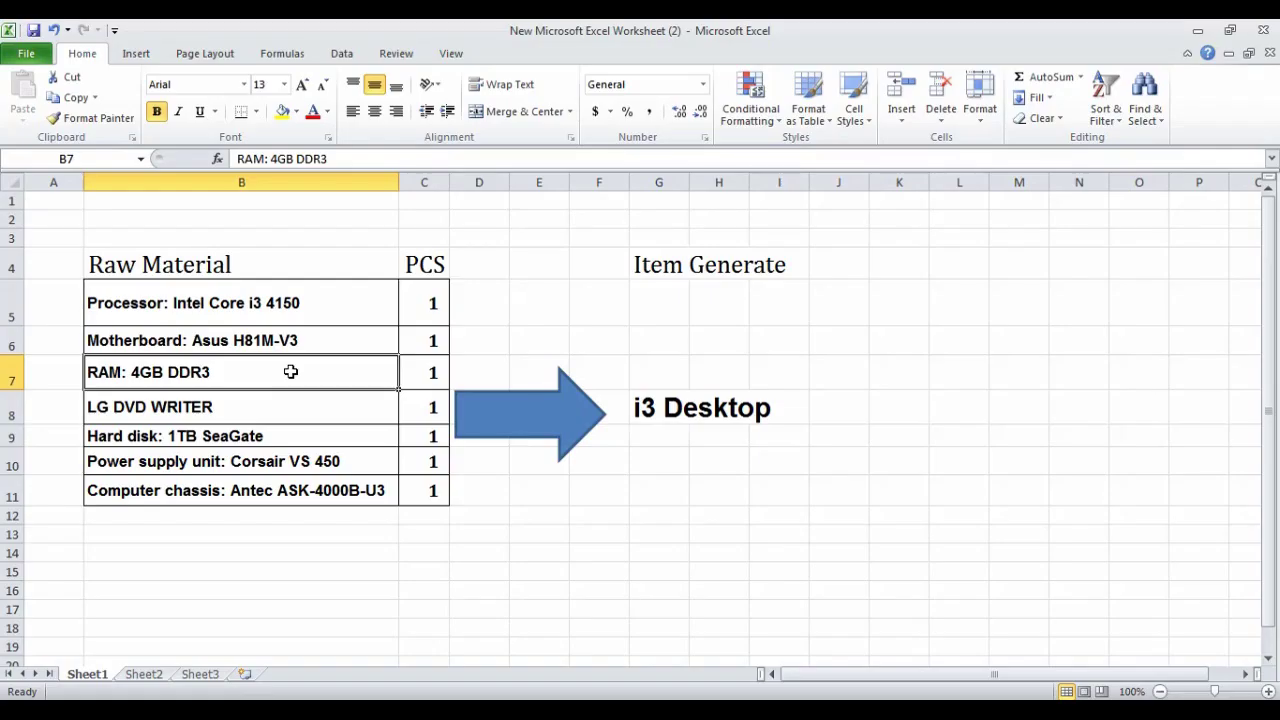
key(alt+Tab)
text(po)
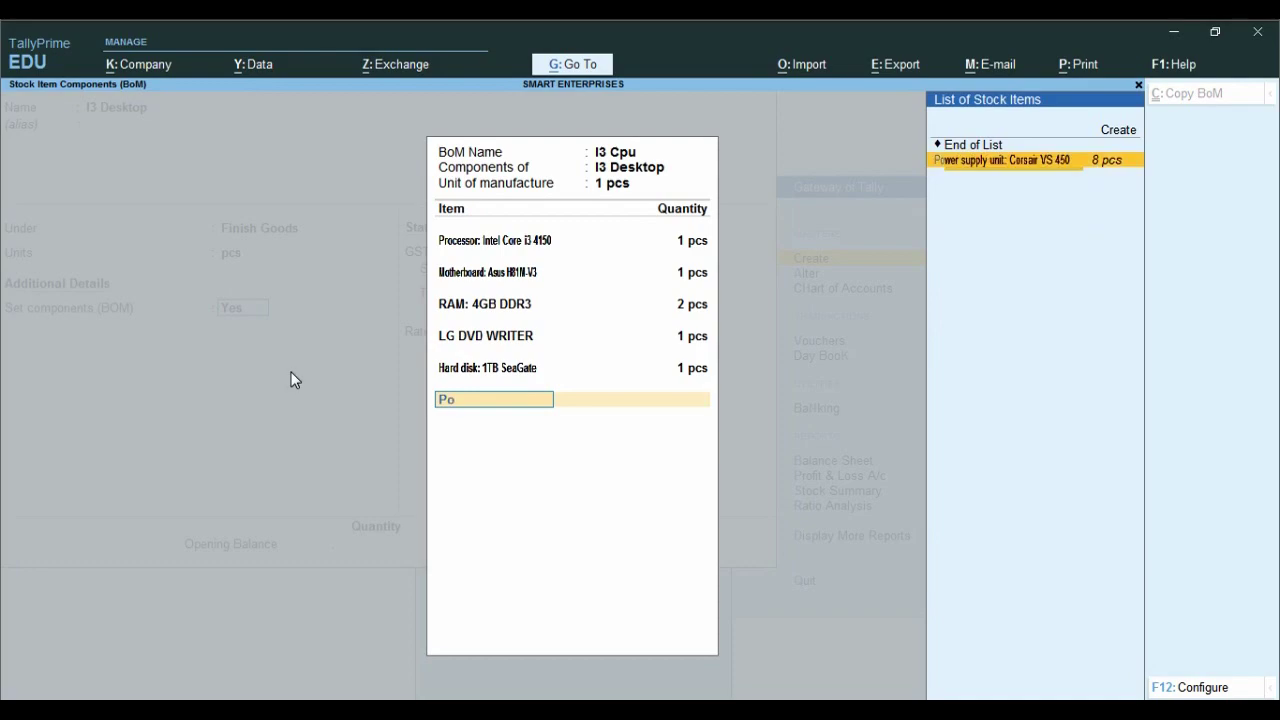
key(Return)
text(1)
key(Return)
Step: Check the last raw material in Excel, add Computer chassis: Antec ASK-4000B-U3 with quantity 1 pcs in TallyPrime, and finish the BoM
key(alt+Tab)
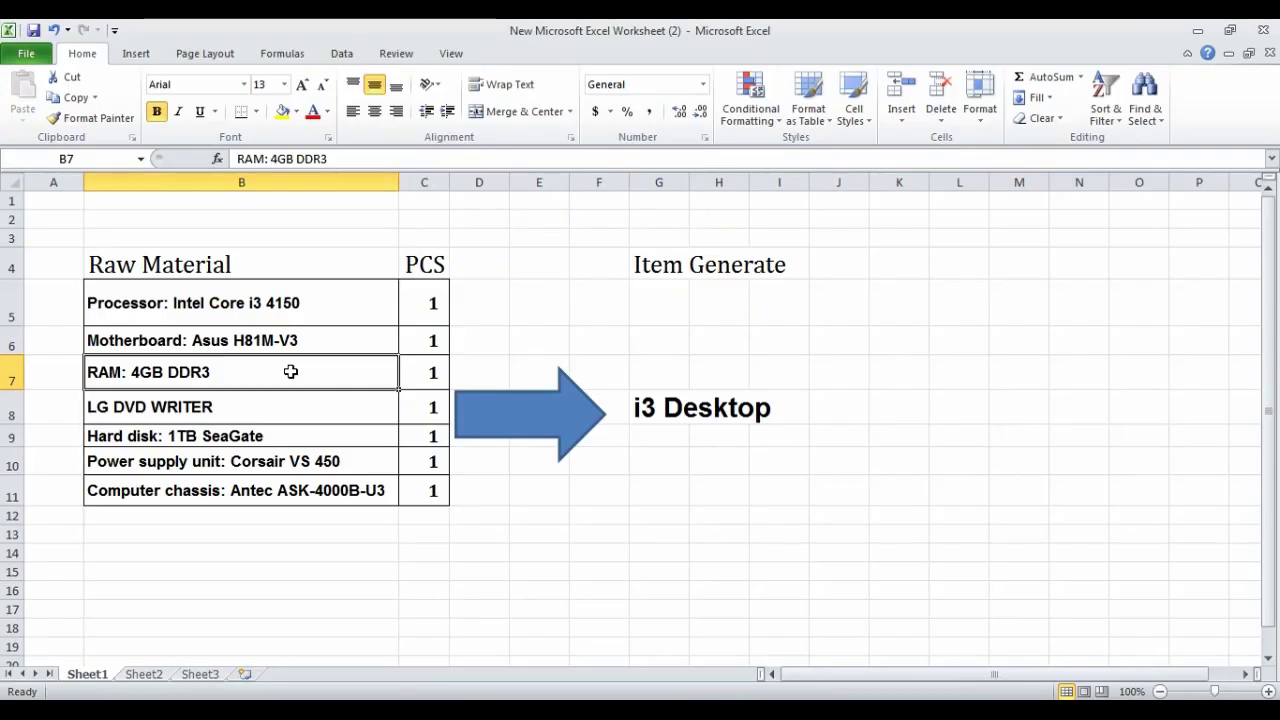
key(alt+Tab)
text(Co)
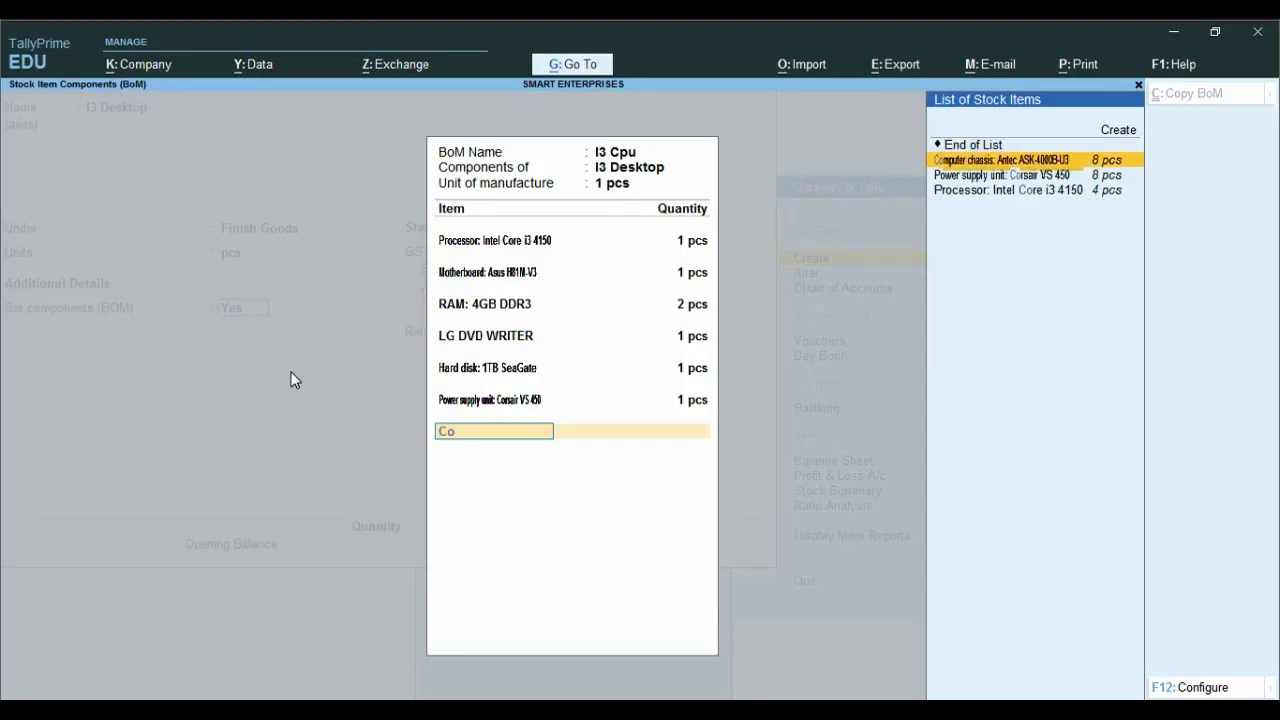
key(Return)
text(1)
key(Return)
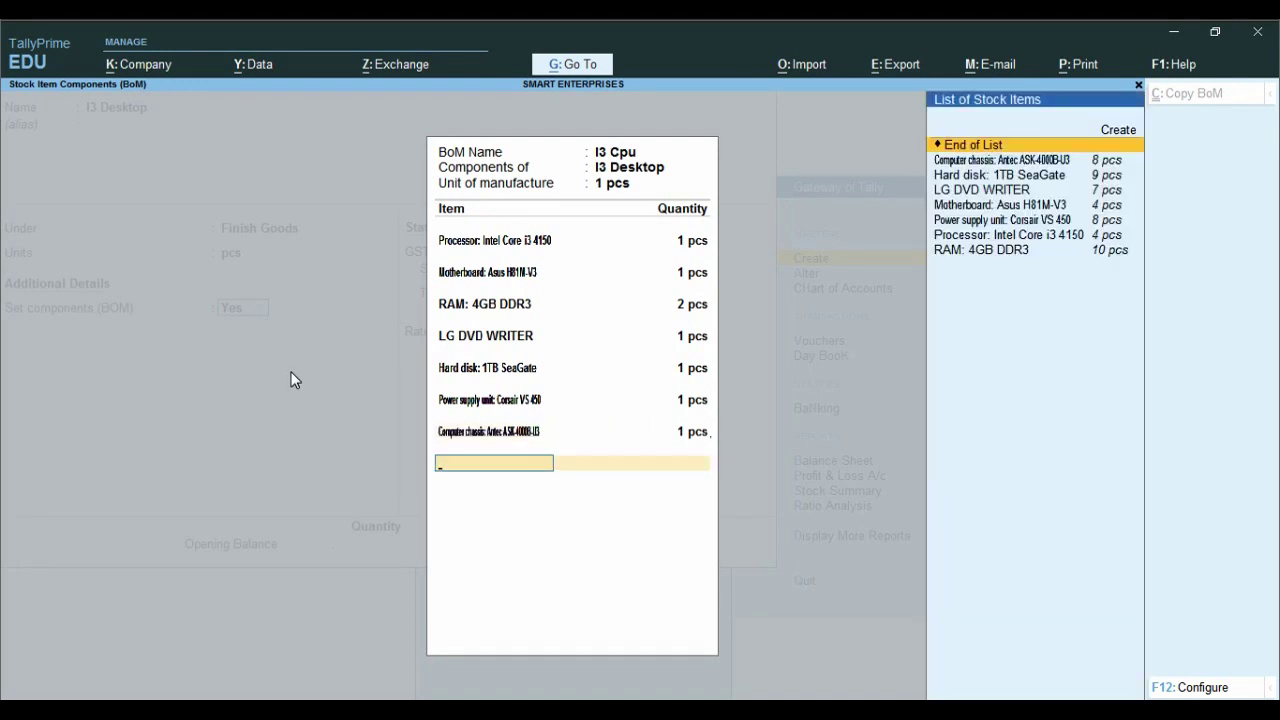
key(Return)
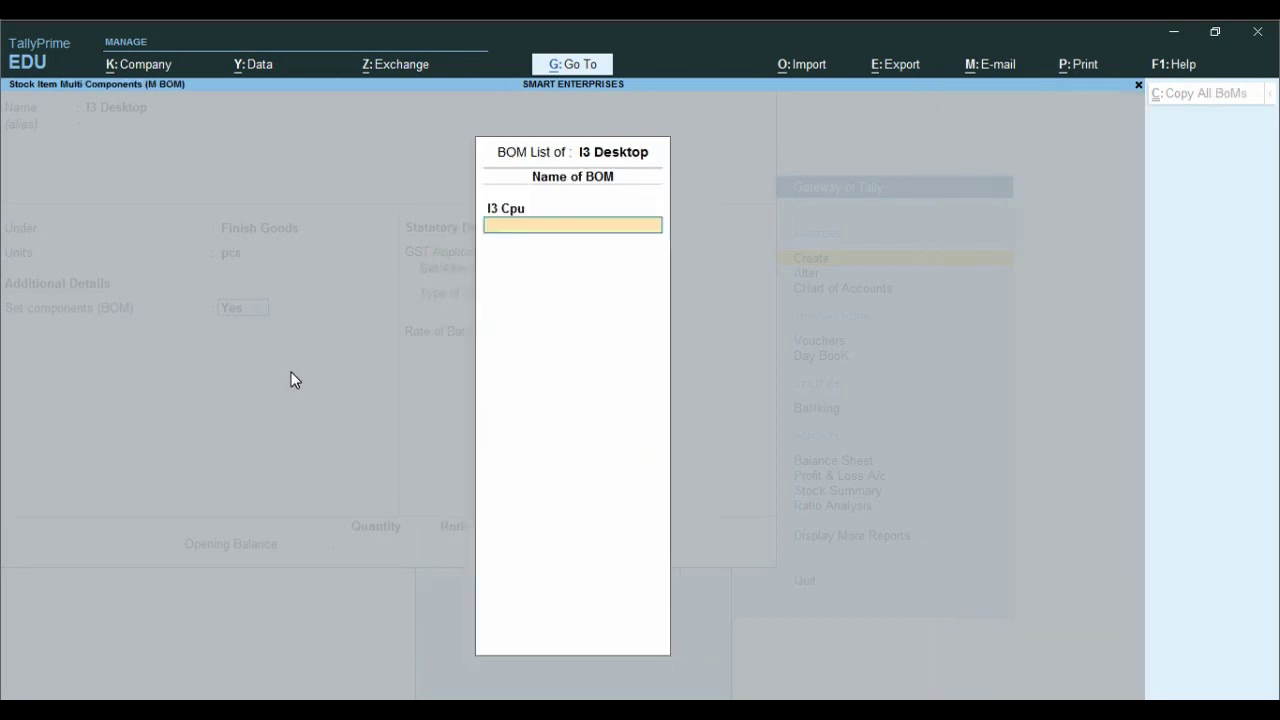
key(Return)
key(Return)
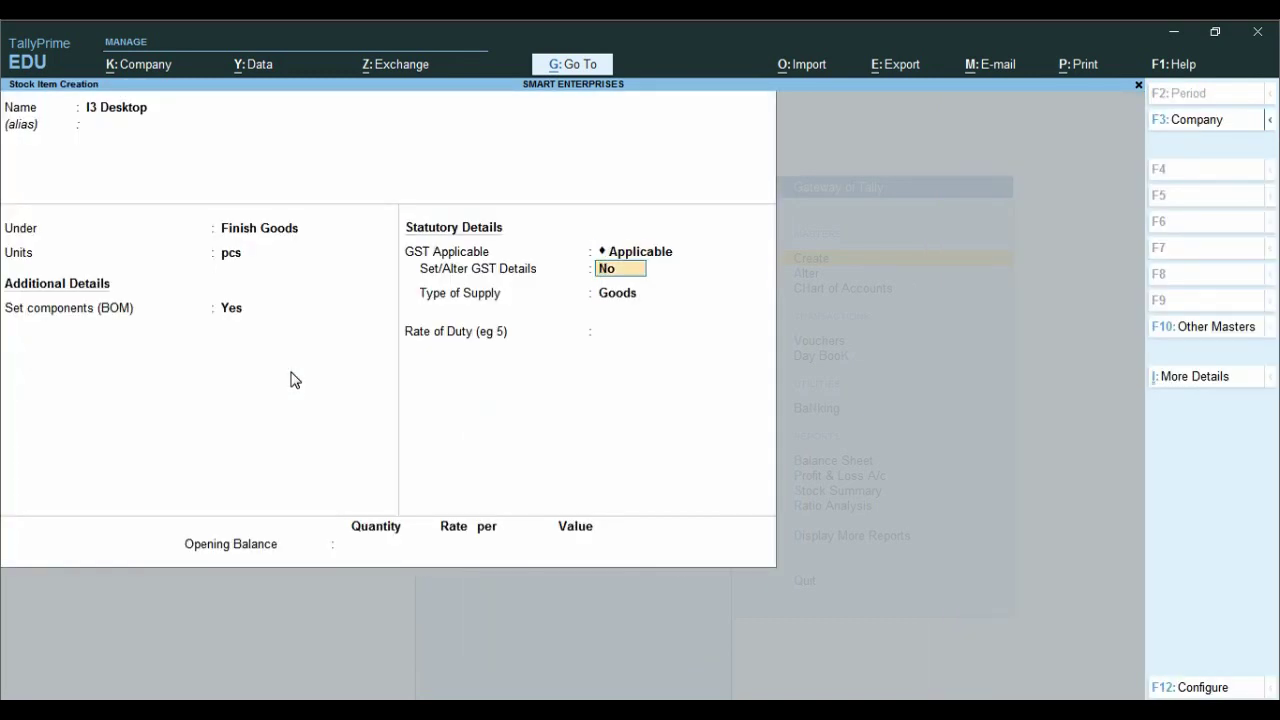
Step: Enable GST details for I3 Desktop and enter the description Cpu Finish Goods with HSN/SAC 8471
text(y)
key(Return)
key(Return)
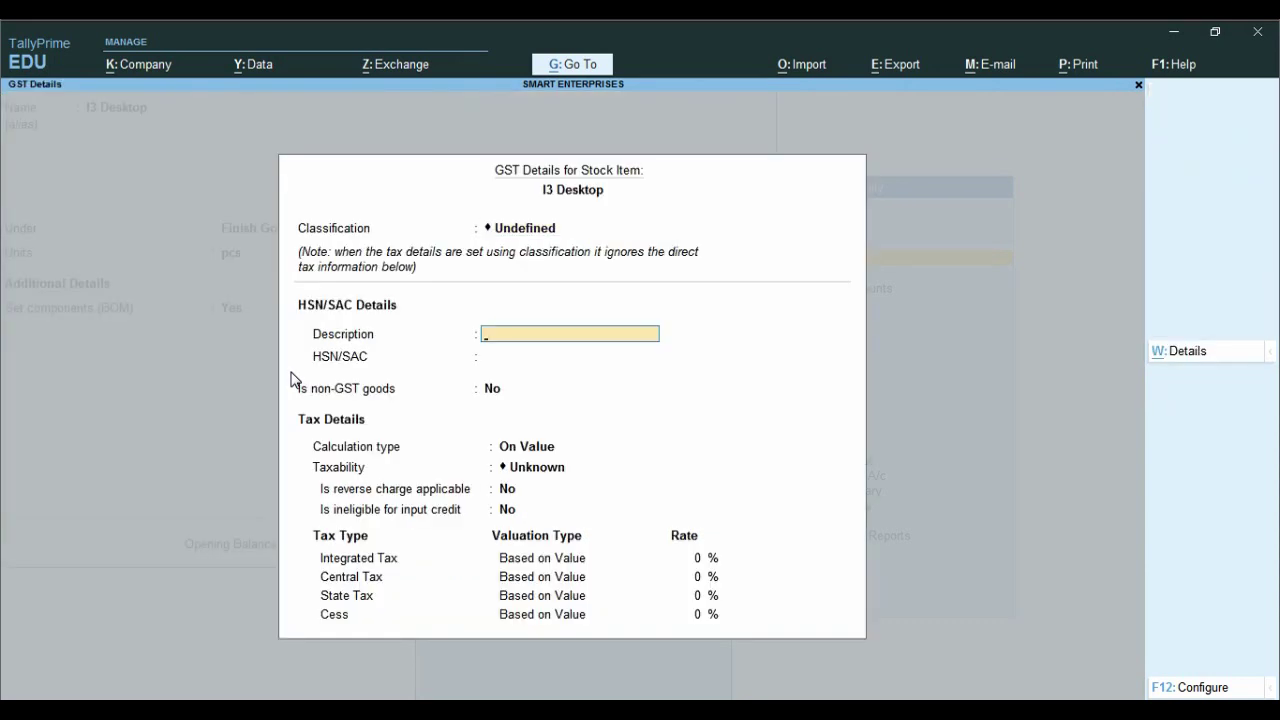
text(Cpu Finish Goods)
key(Return)
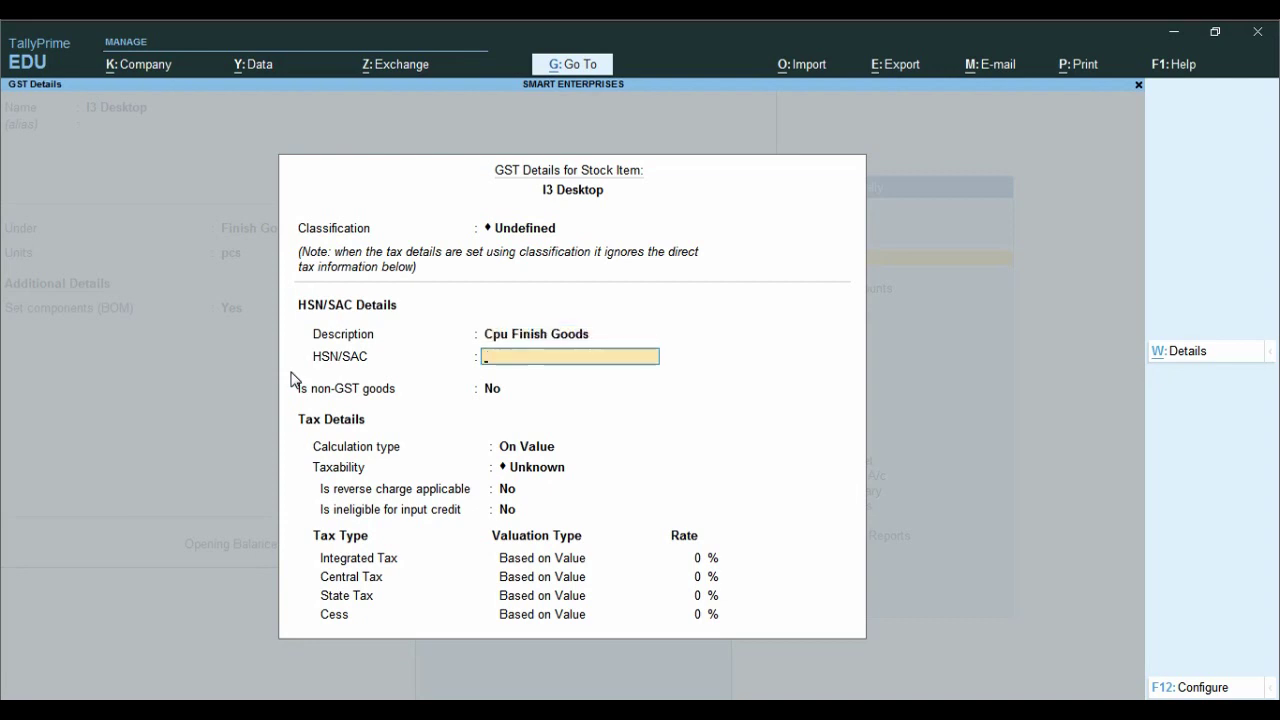
text(8471)
key(Return)
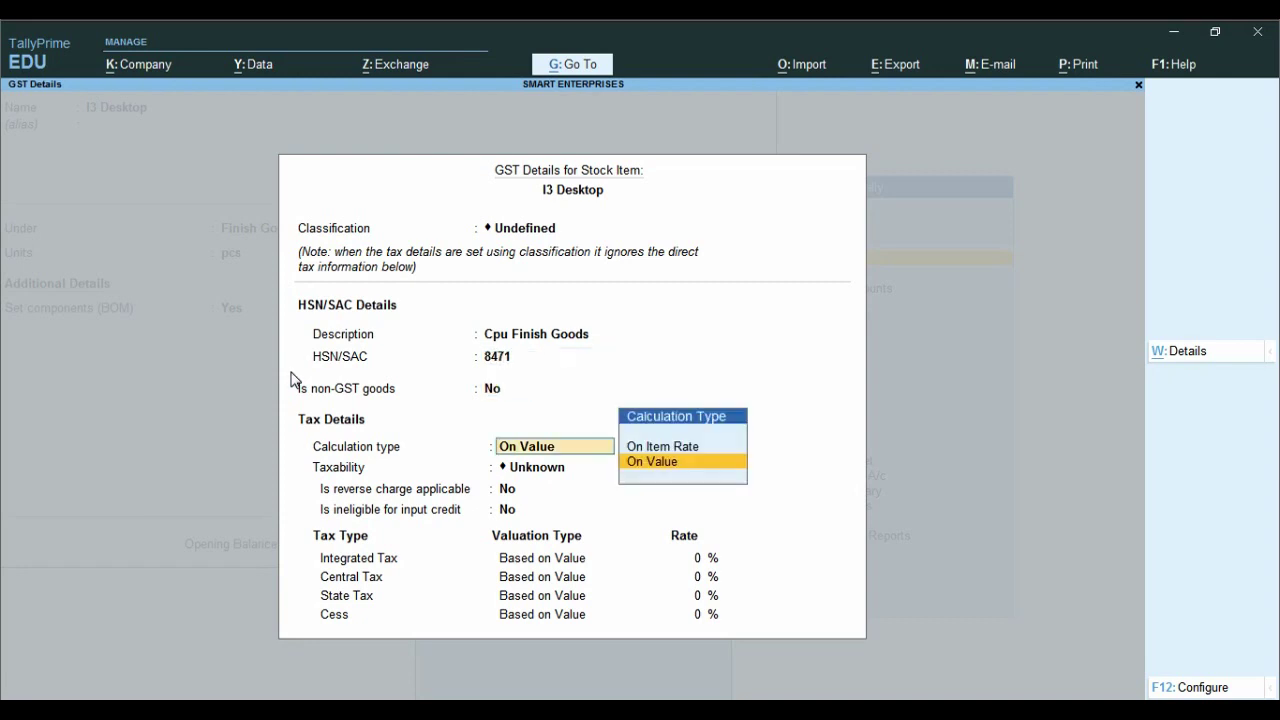
Step: Keep the GST calculation type On Value and set the taxability to Taxable
key(Return)
key(Down)
key(Down)
key(Down)
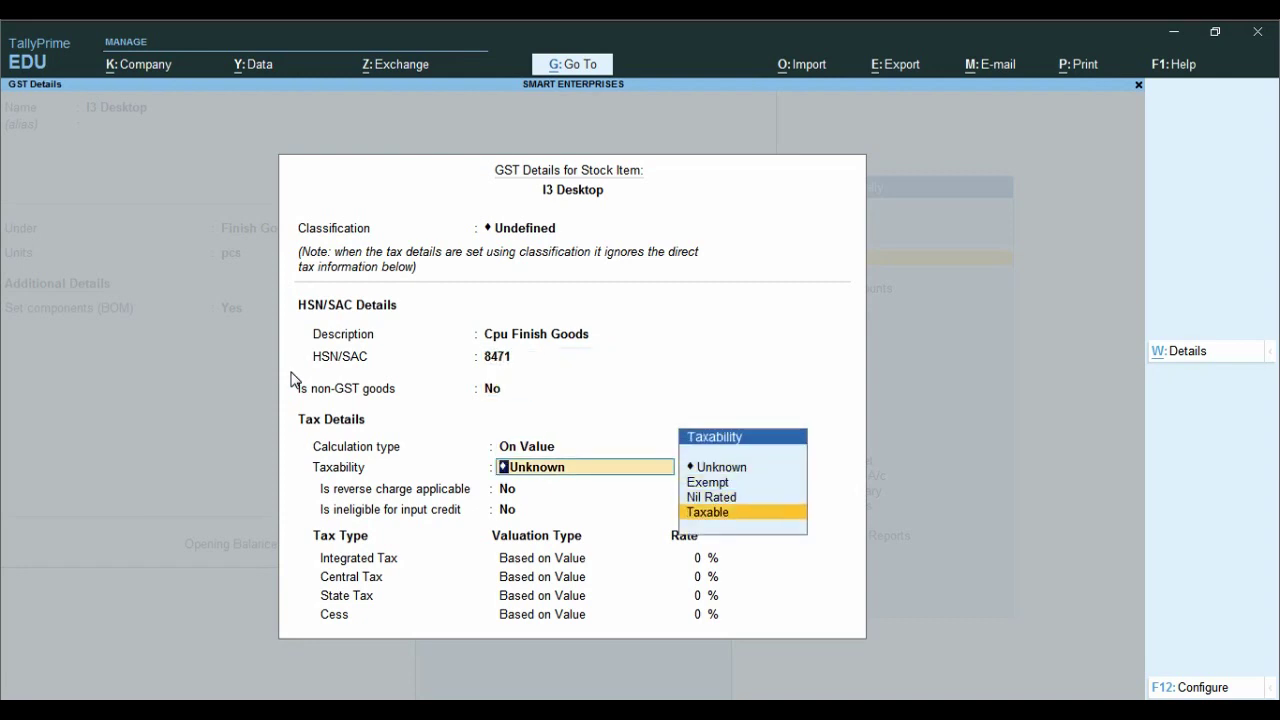
key(Return)
key(Return)
key(Return)
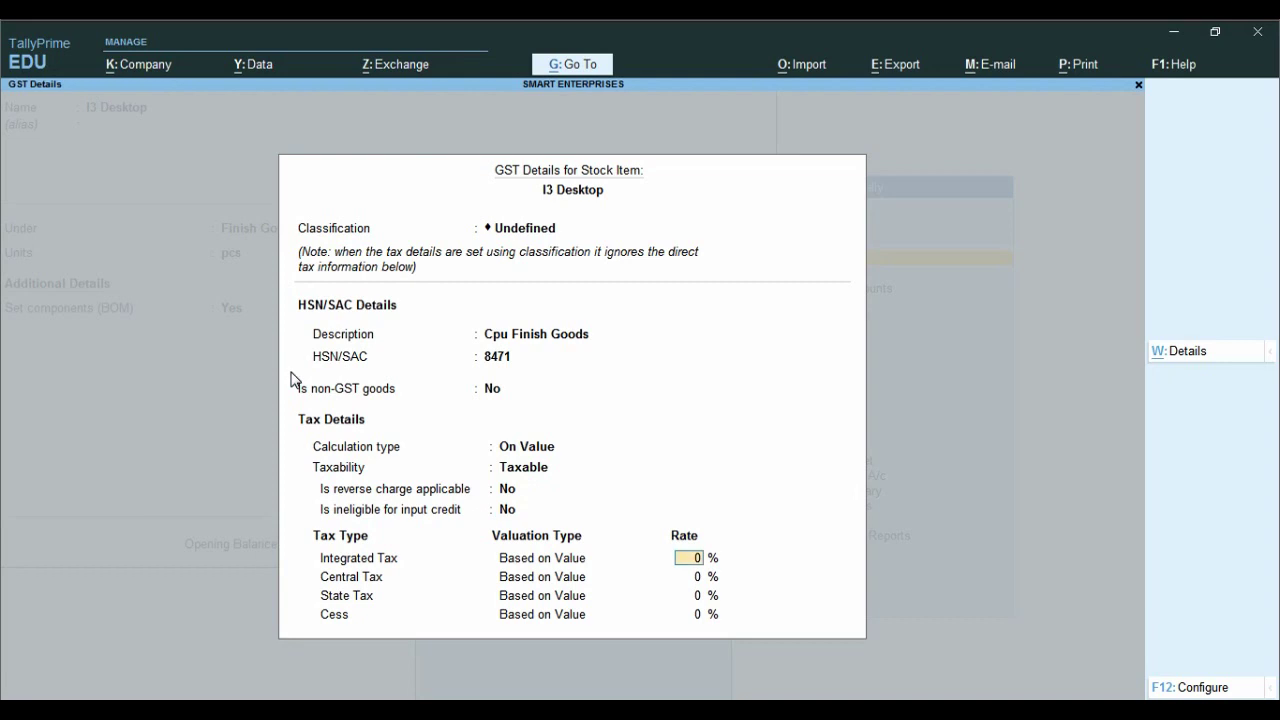
Step: Set the integrated tax rate to 18%, save the I3 Desktop stock item without an opening balance, and return to the Gateway of Tally
text(18)
key(Return)
key(Return)
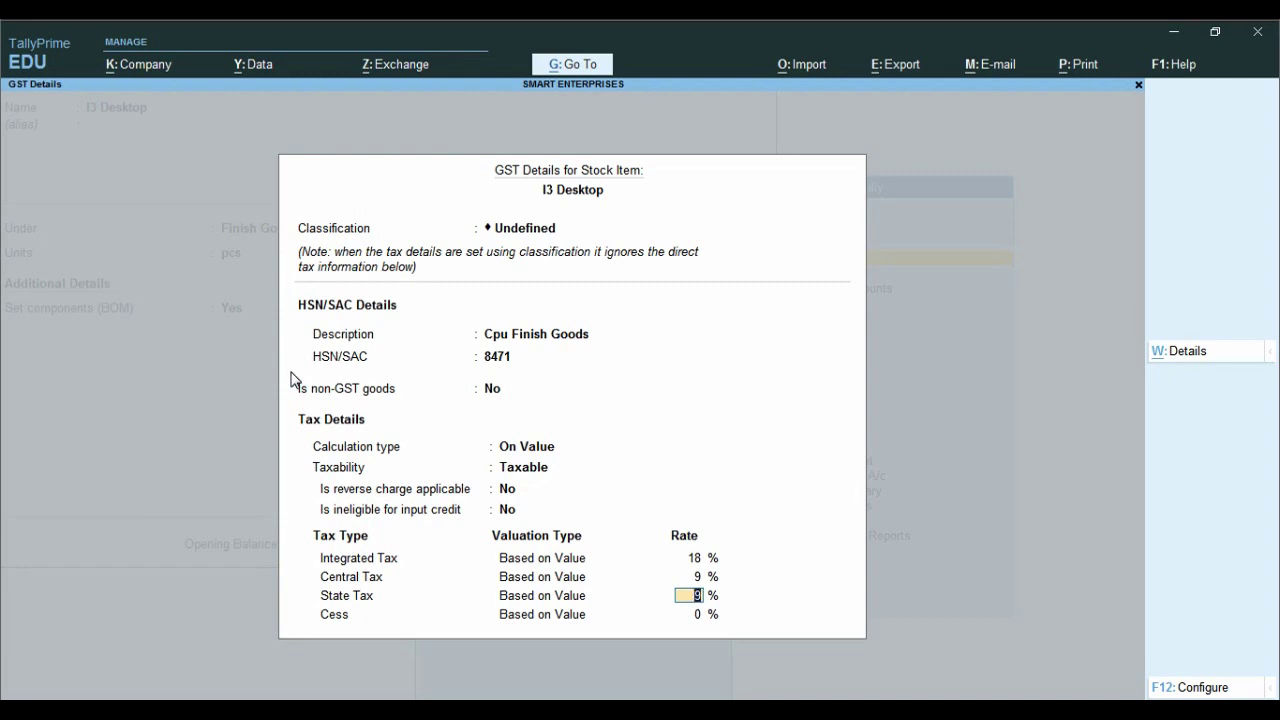
key(Return)
key(Return)
key(Return)
key(Return)
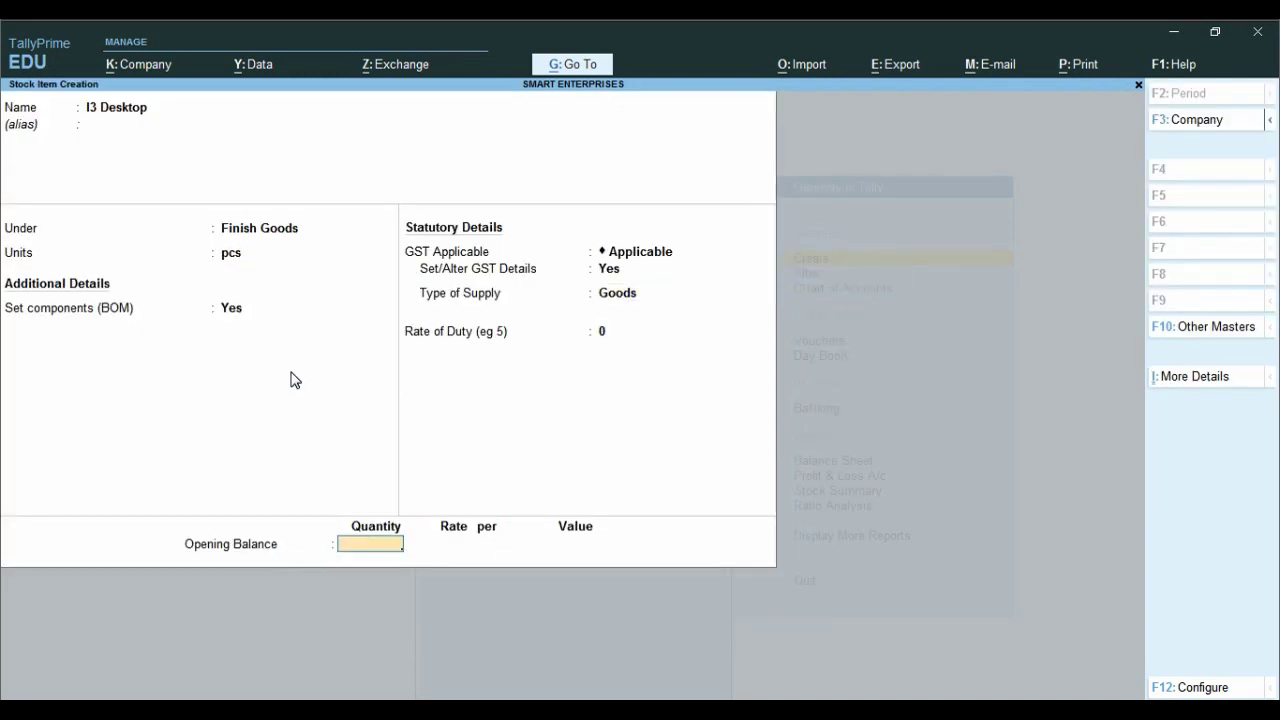
key(Return)
key(Return)
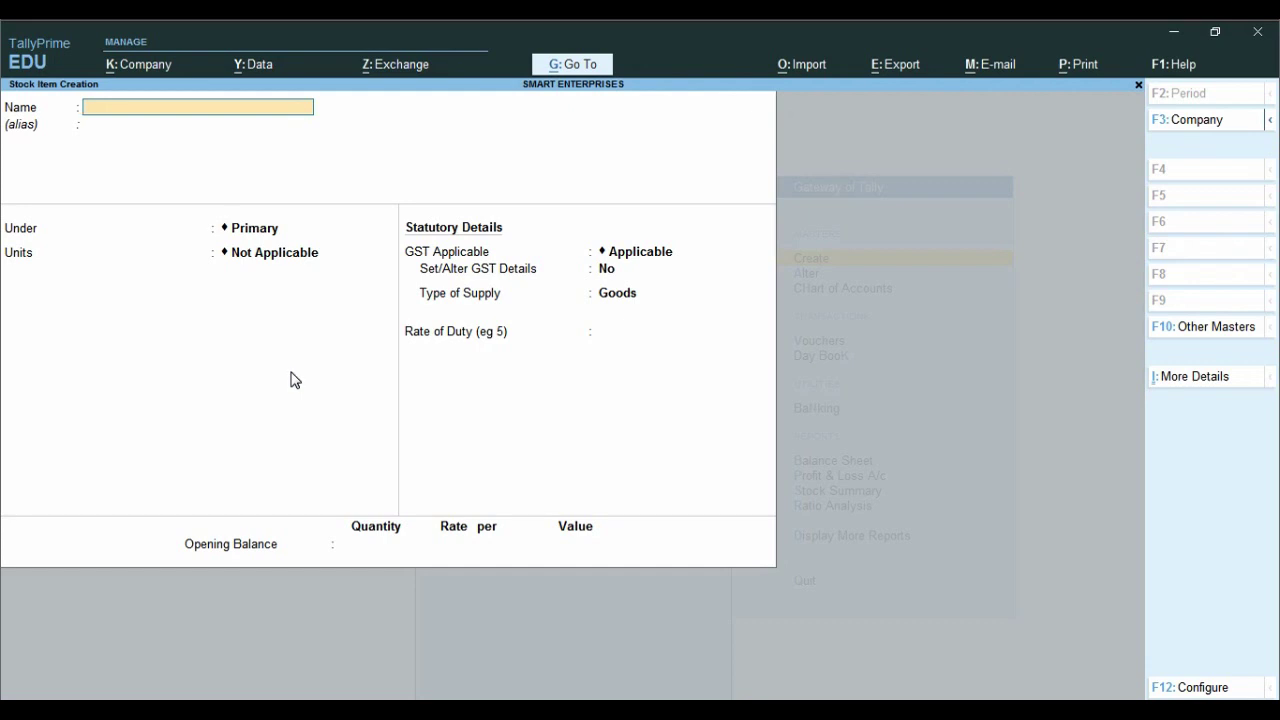
key(Escape)
key(Escape)
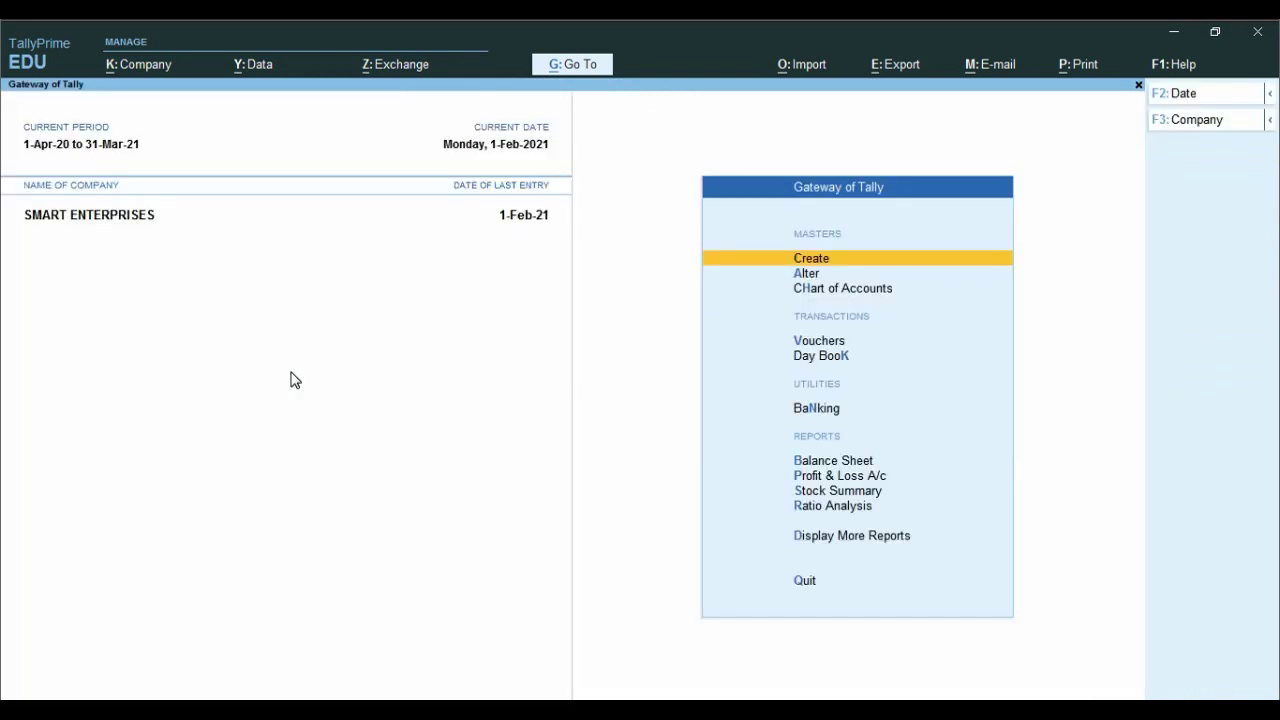
Step: Open a purchase voucher and examine the list of other voucher types for a manufacturing journal
key(Escape)
key(n)
key(v)
key(F9)
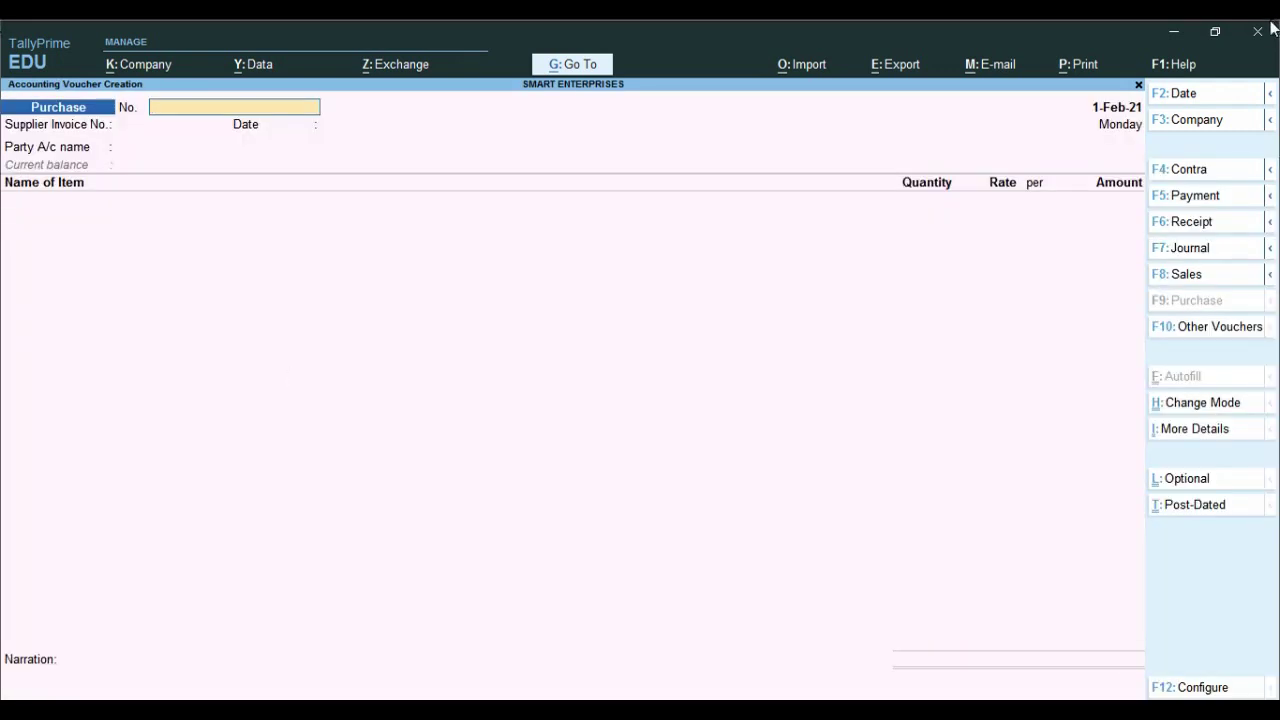
click(1207, 329)
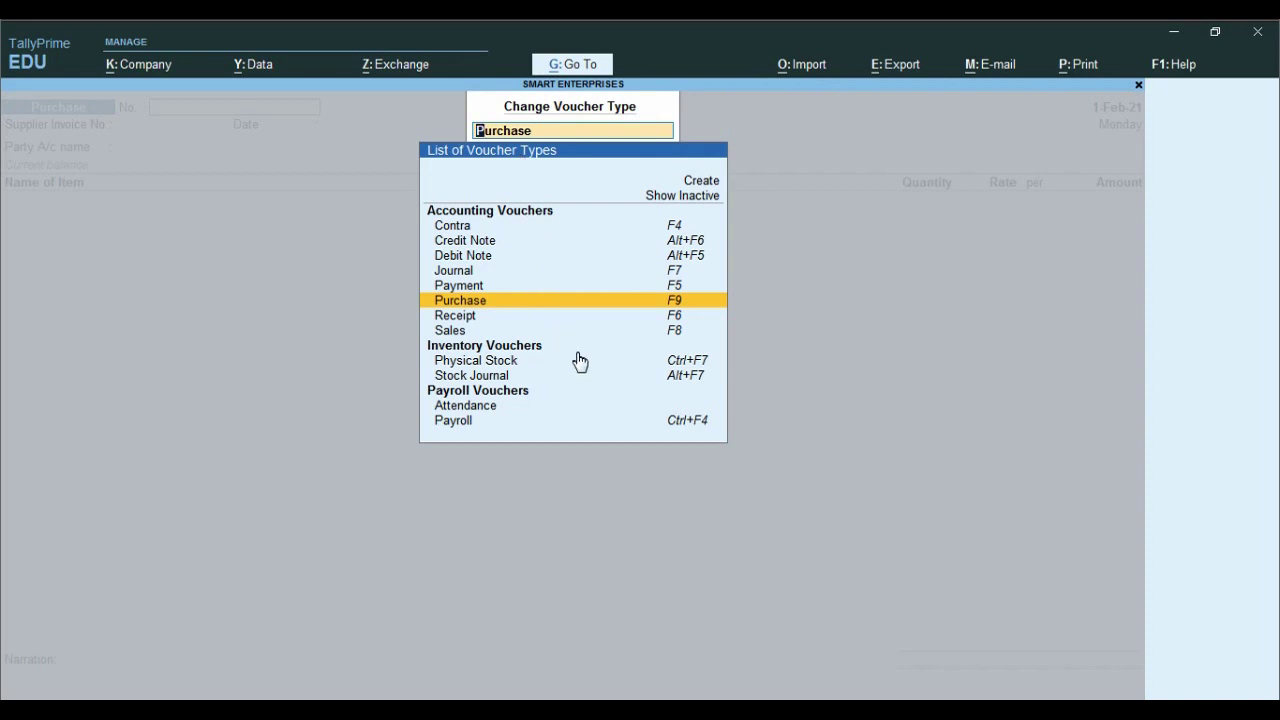
key(Escape)
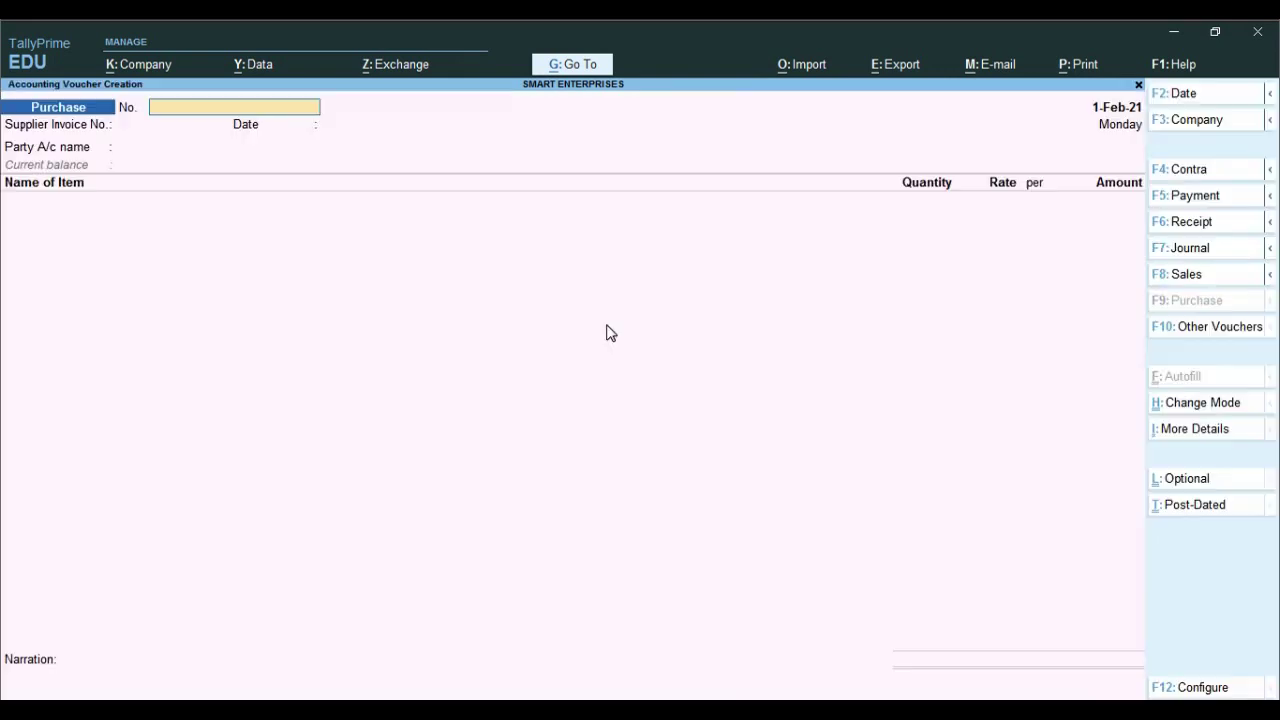
key(Escape)
key(Escape)
key(Escape)
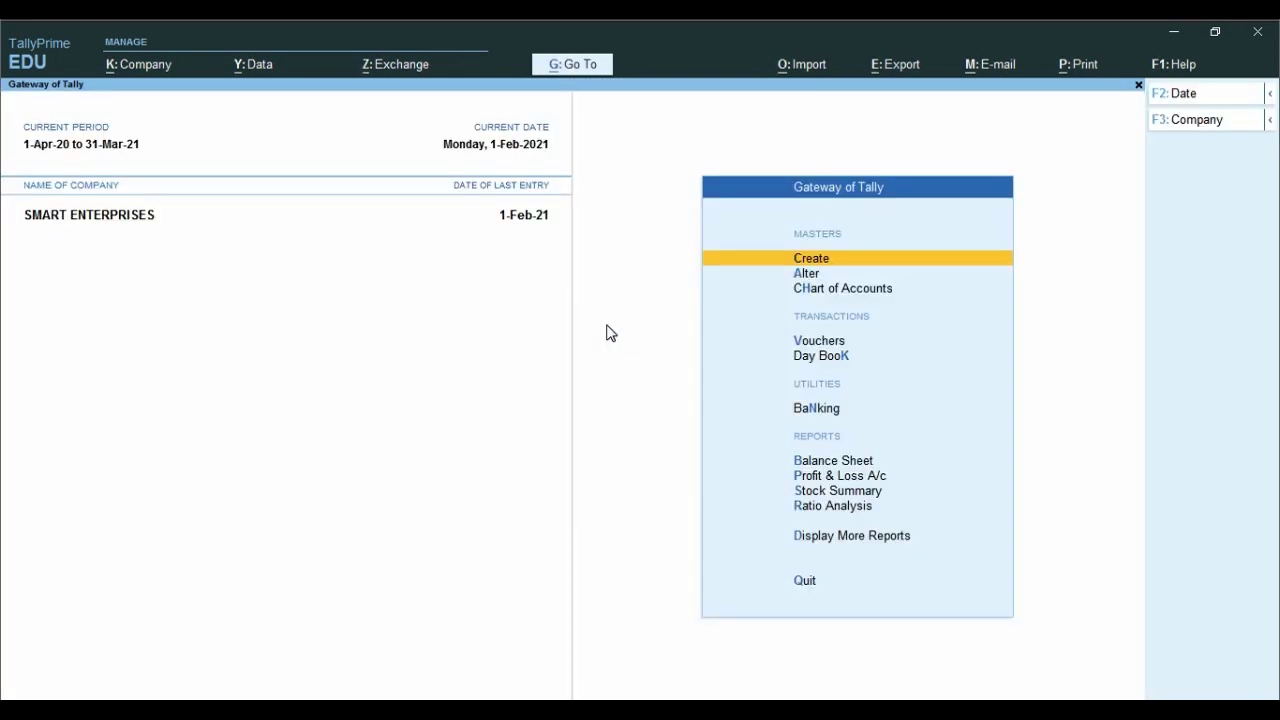
Step: Start creating a new voucher type master and name it Cpu Manufacuring
key(Return)
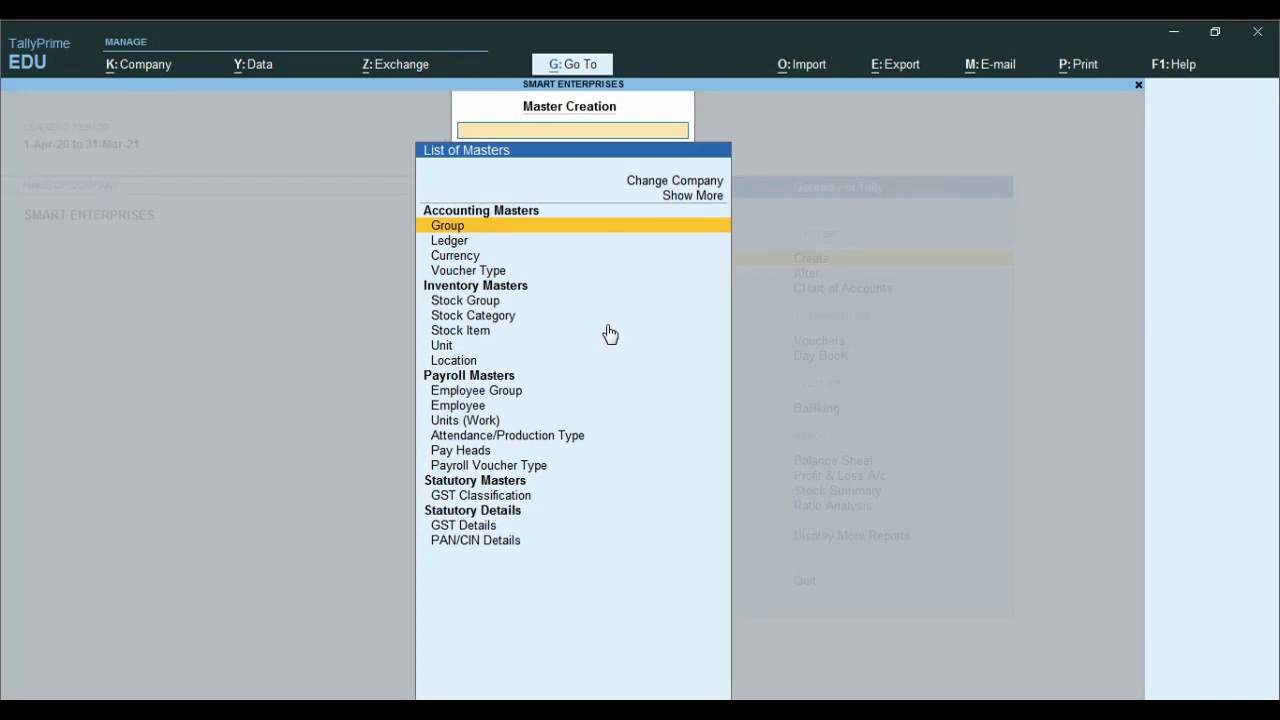
key(Down)
key(Down)
key(Down)
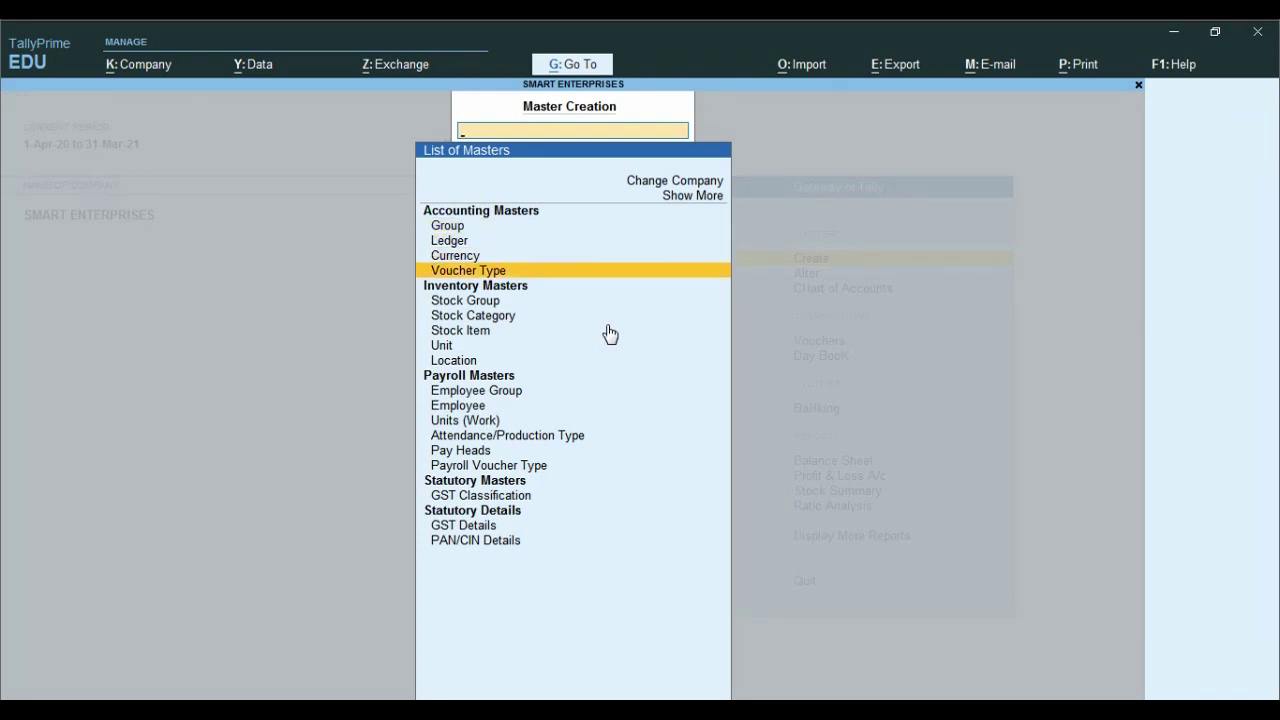
key(Return)
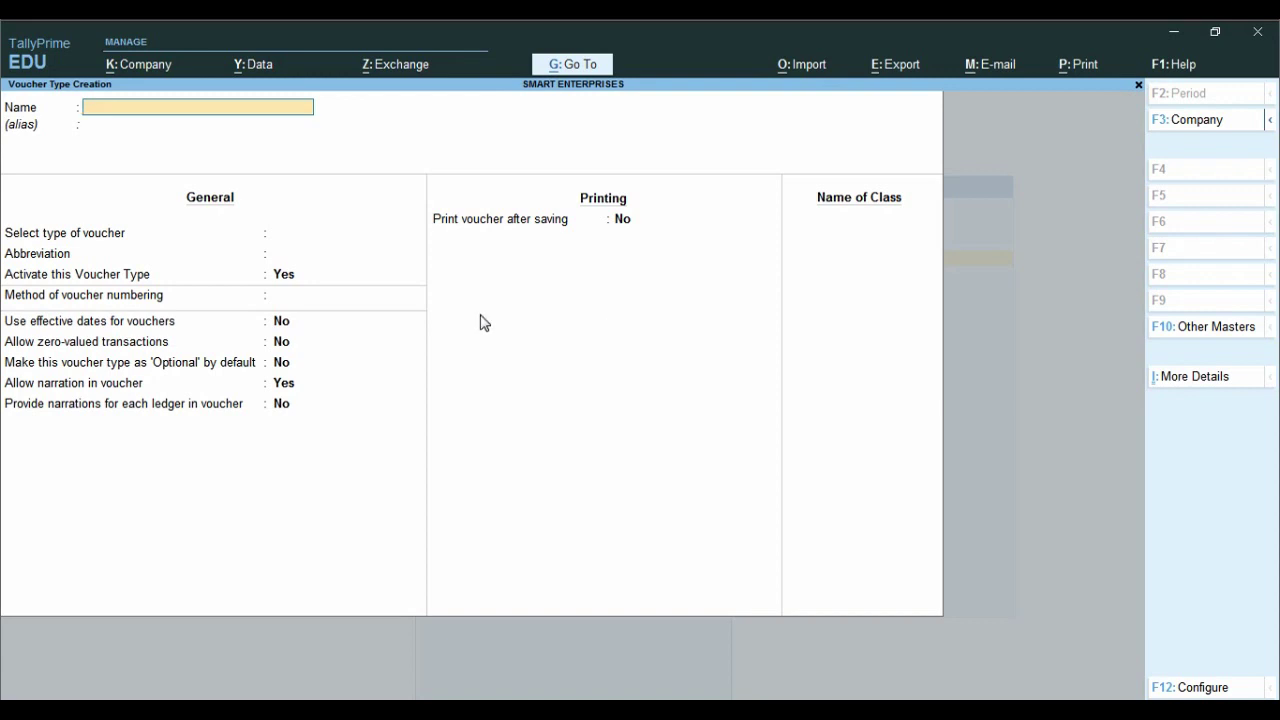
text(Cpu )
text(Manufacu)
text(turing)
key(Return)
key(Return)
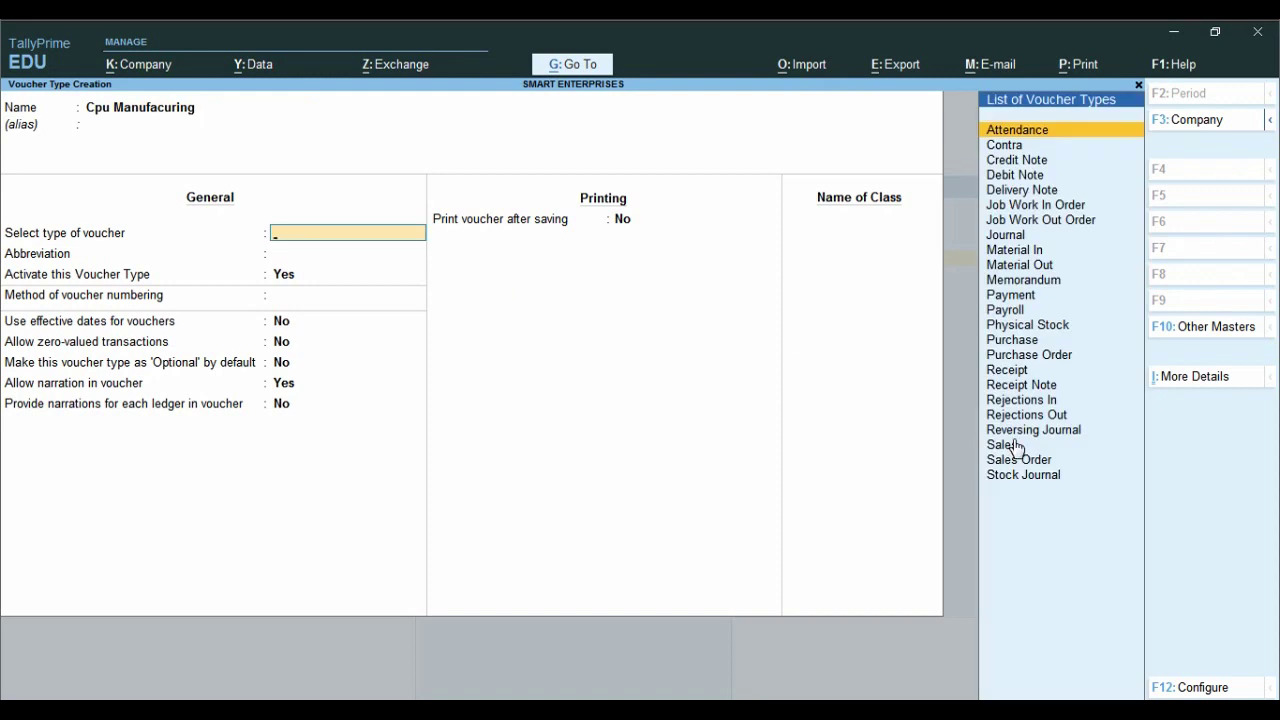
Step: Base the new voucher type on Stock Journal with automatic numbering, keeping the remaining general options at their defaults
text(St)
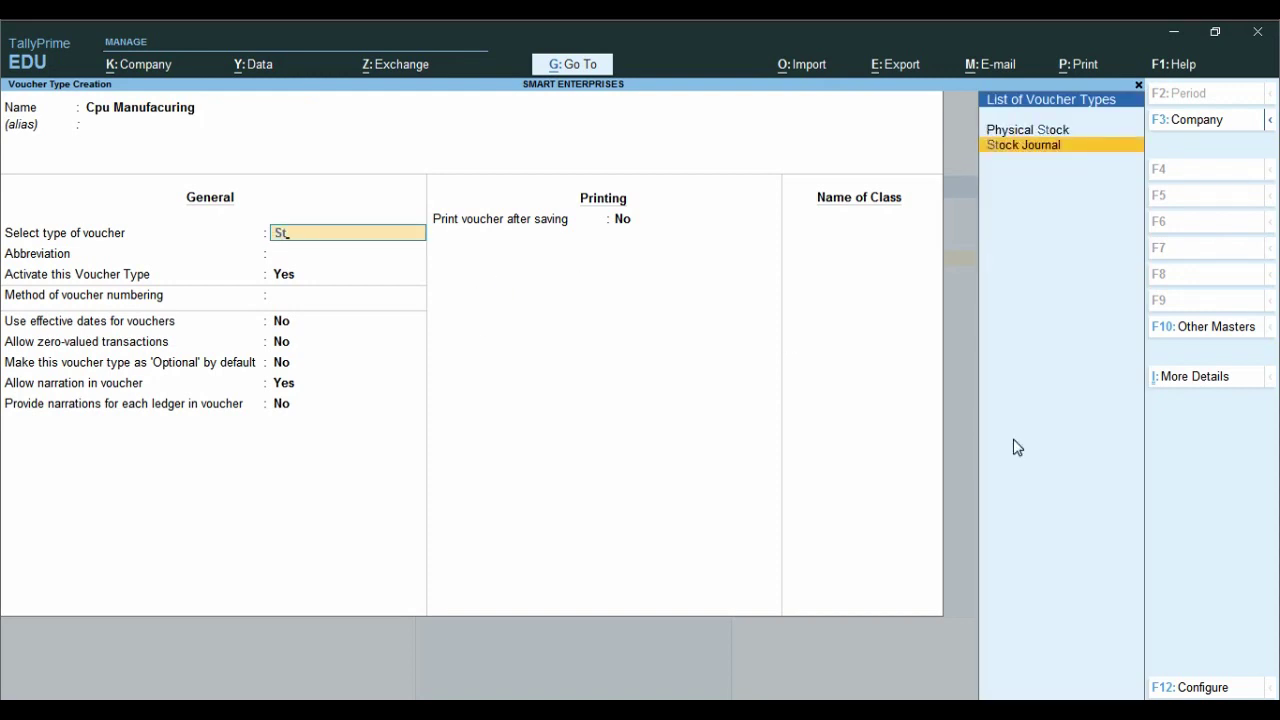
key(Return)
key(Return)
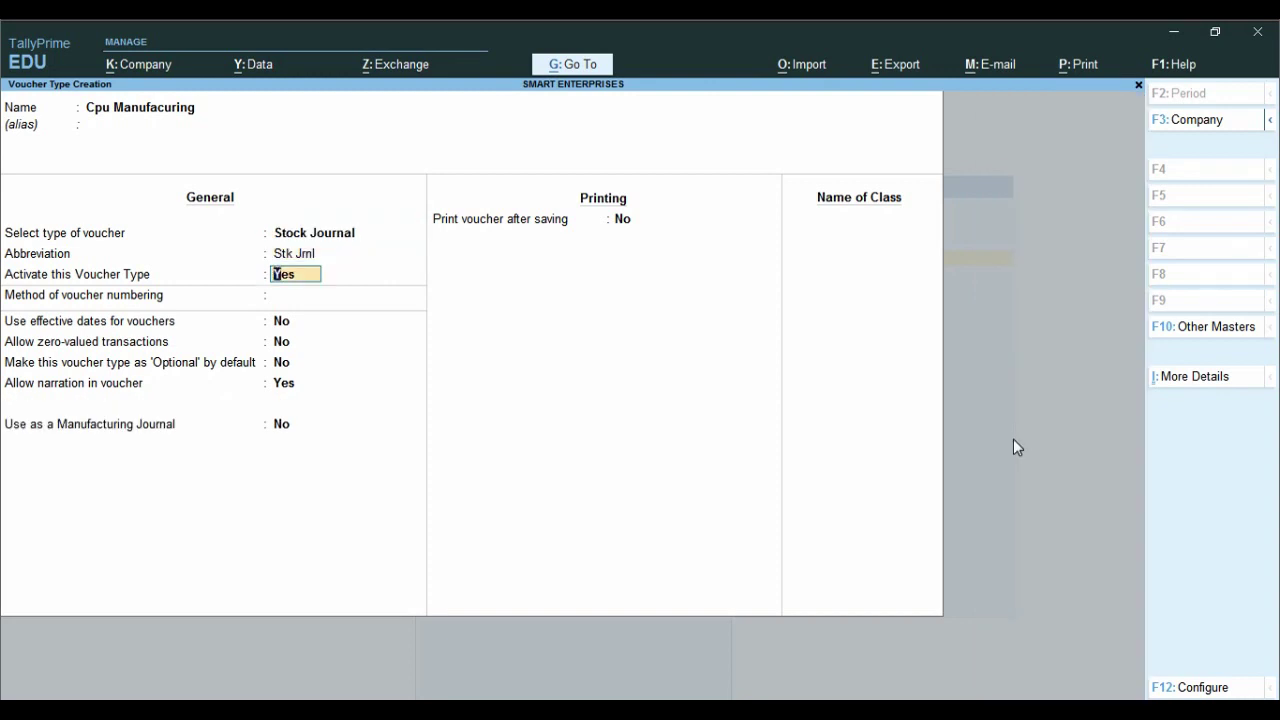
key(Return)
key(Return)
key(Return)
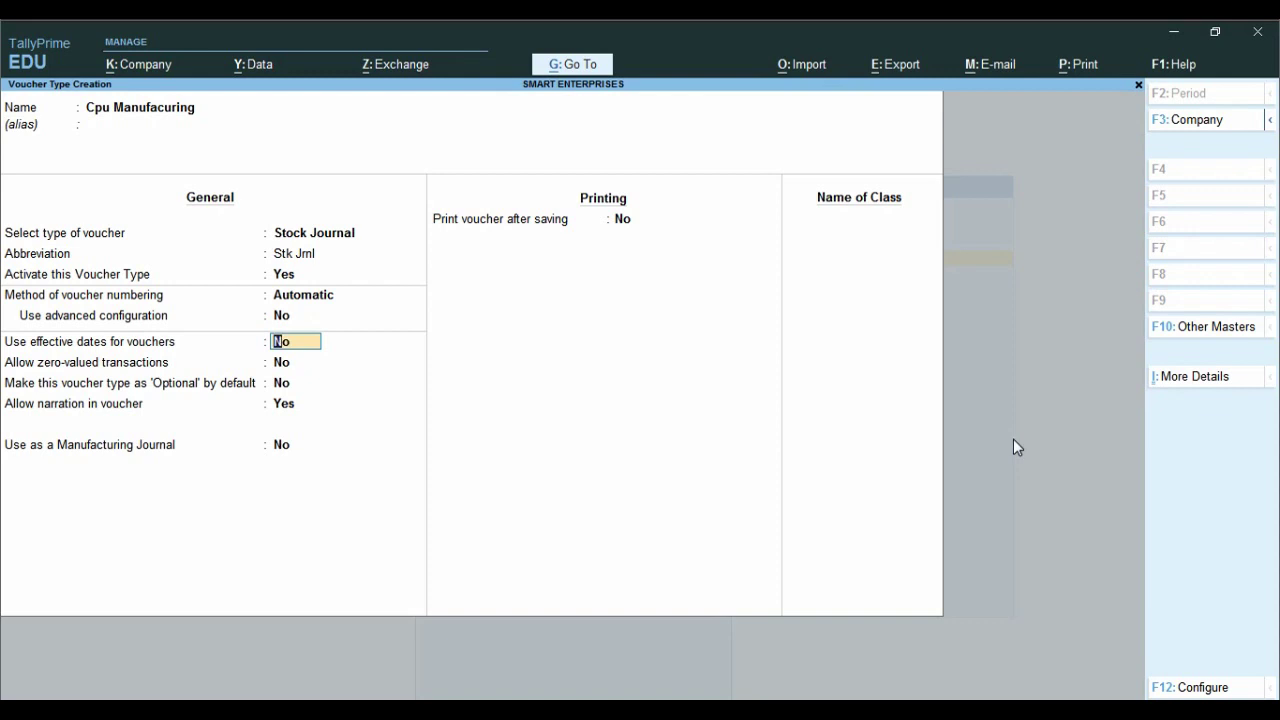
key(Return)
key(Return)
key(Return)
key(Return)
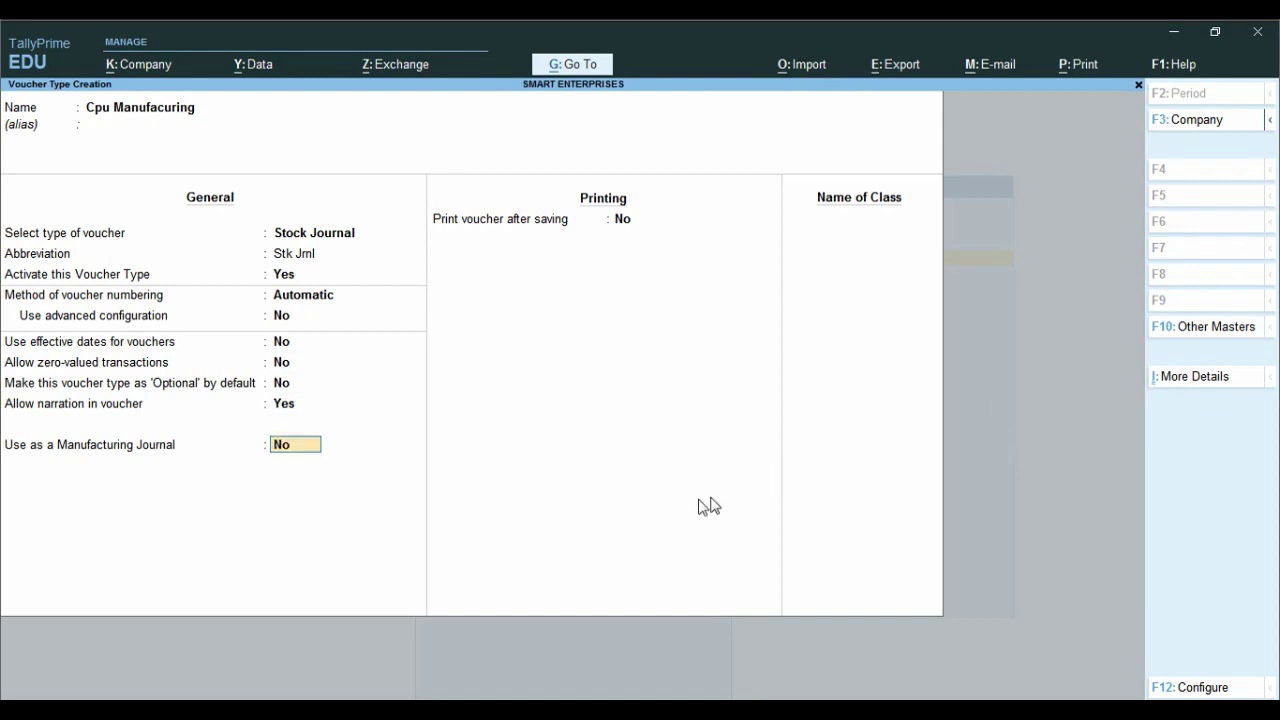
Step: Enable its use as a Manufacturing Journal, save the voucher type, and return to the Gateway of Tally
key(ctrl)
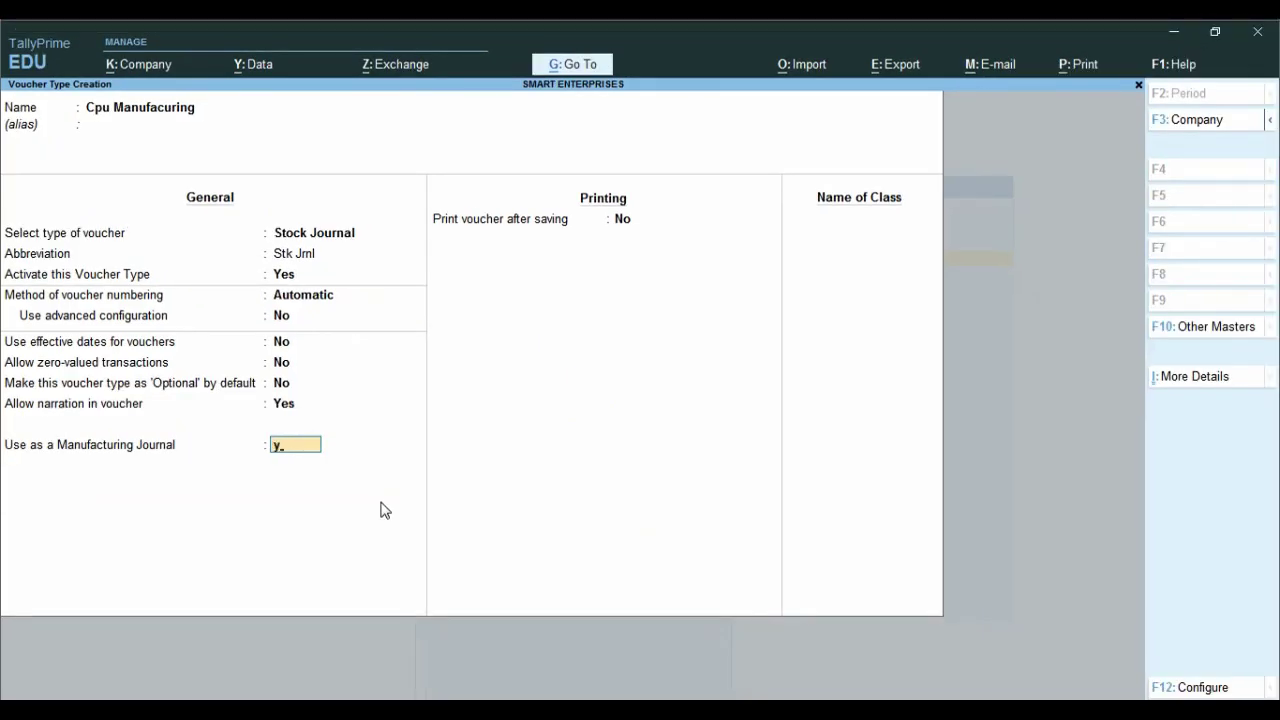
key(y)
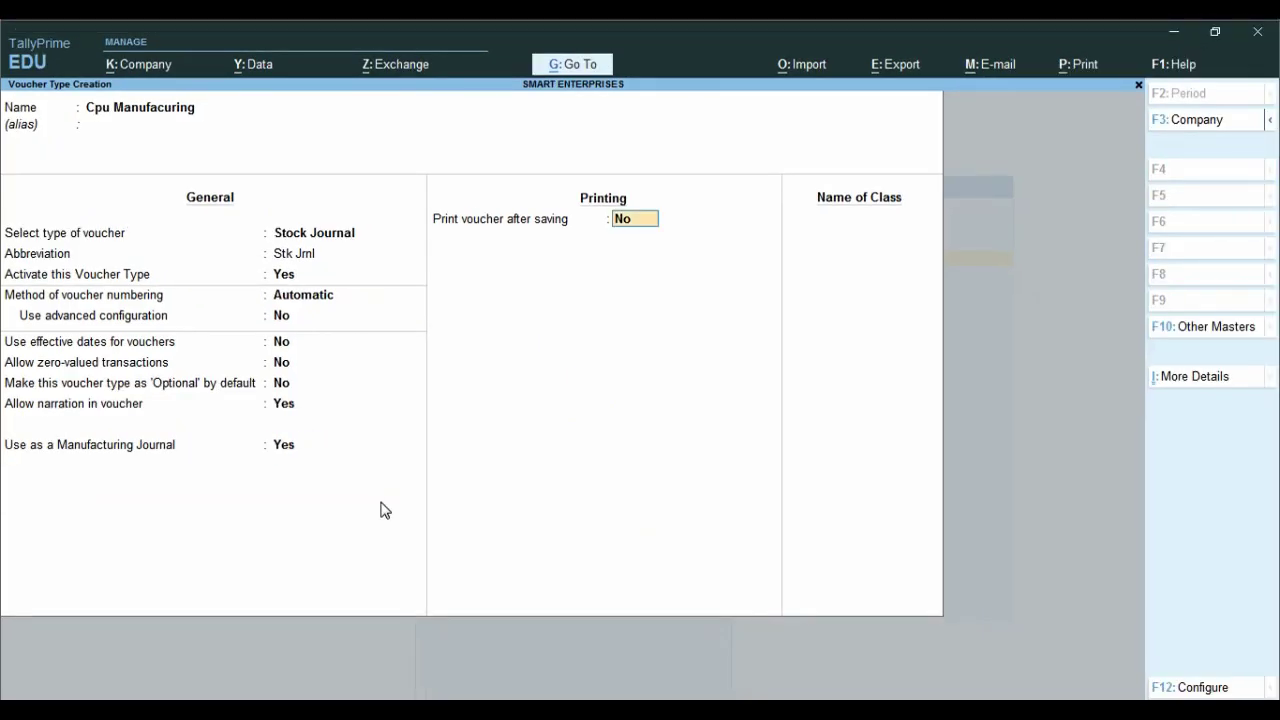
key(Return)
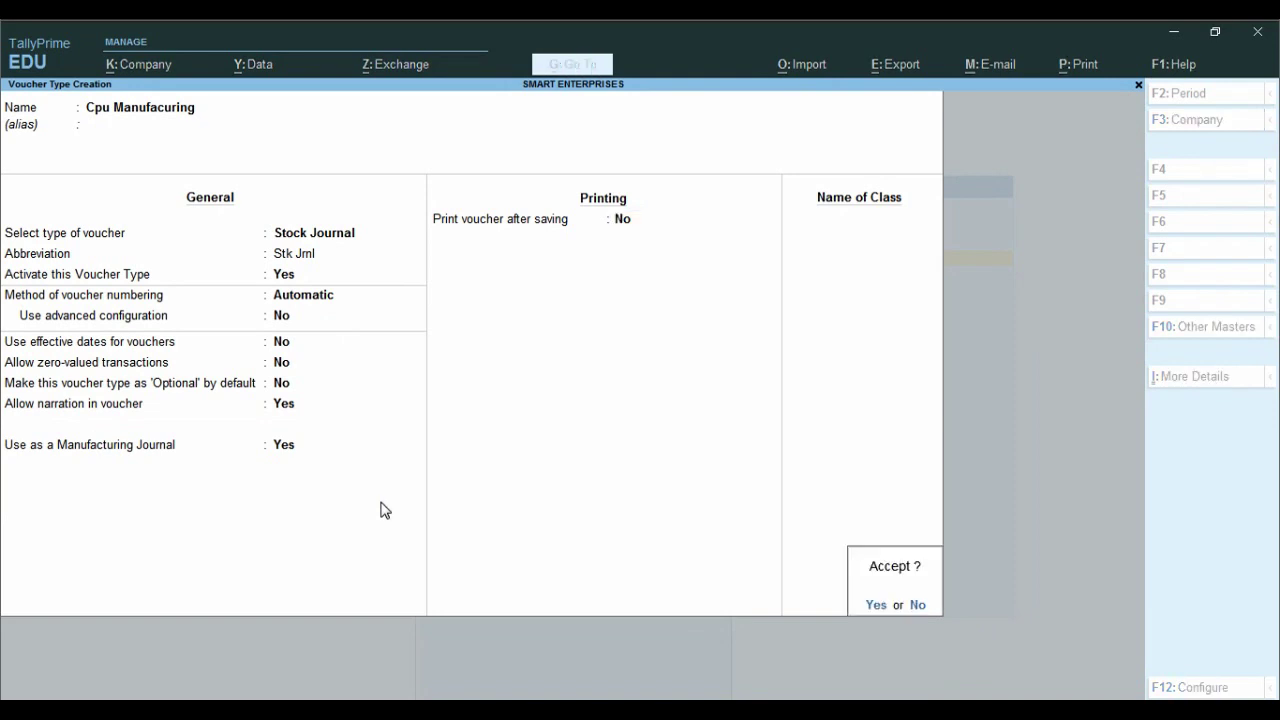
key(y)
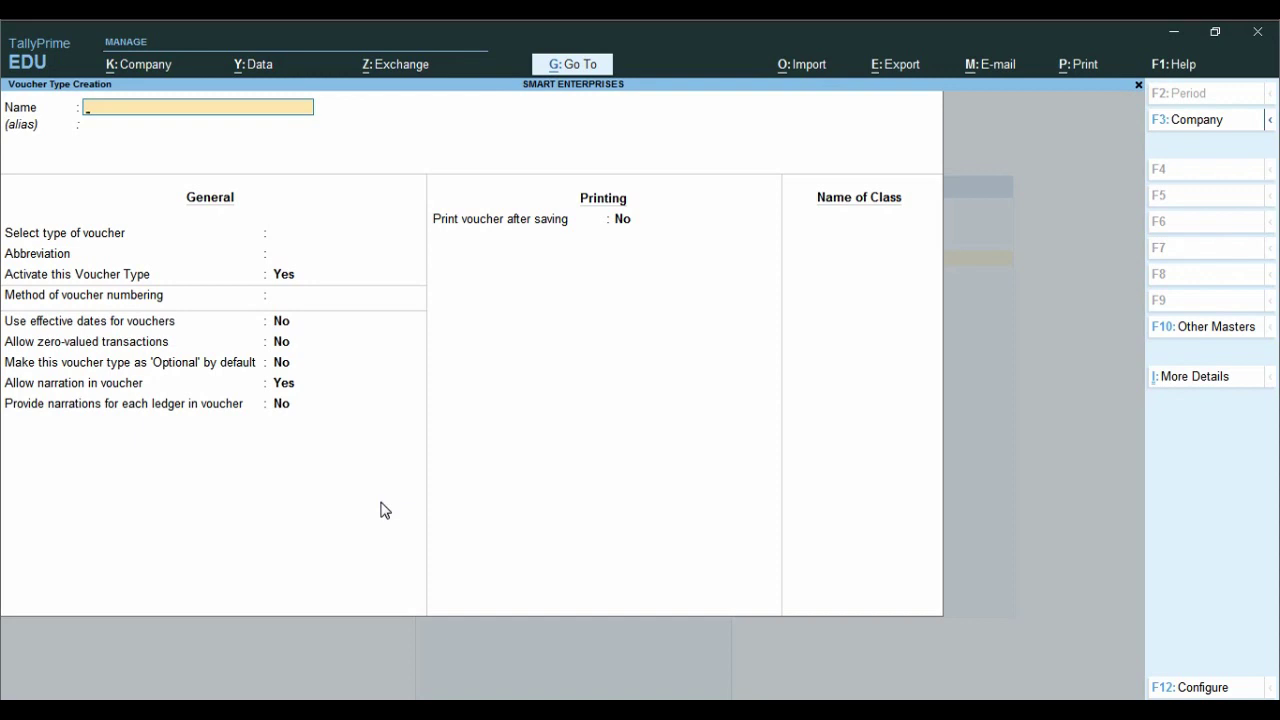
key(Escape)
key(Escape)
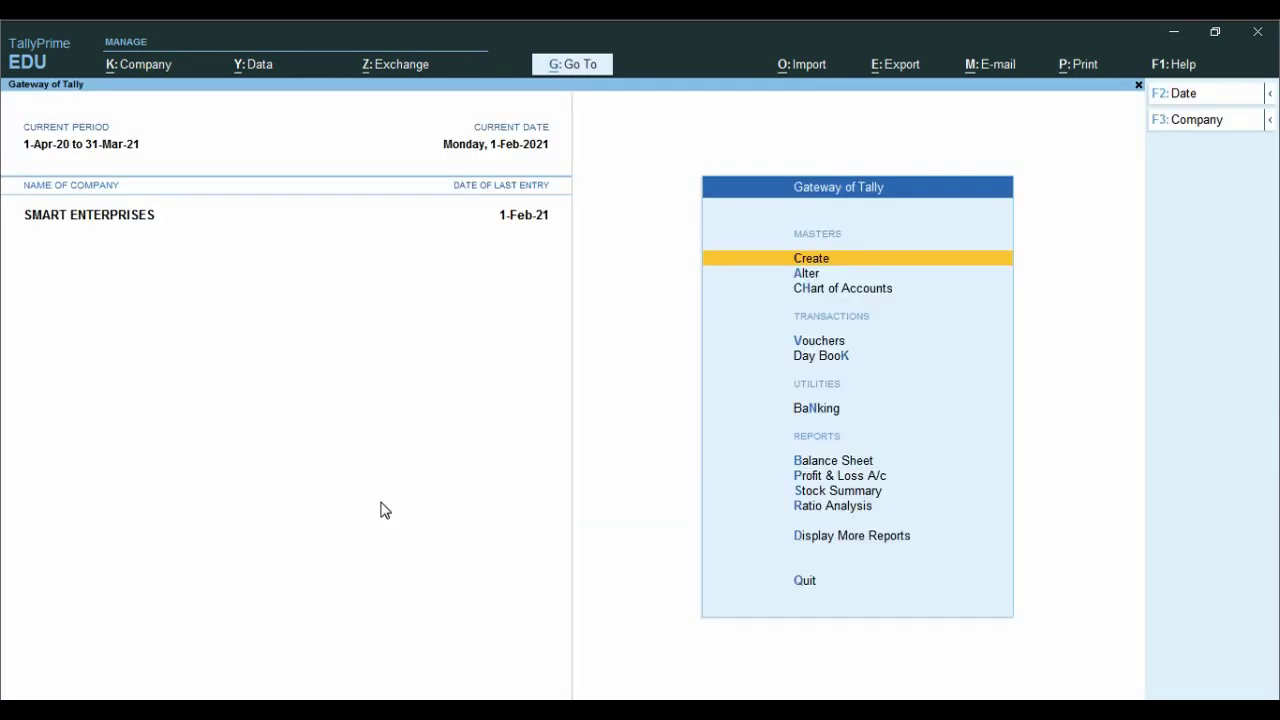
Step: Open voucher entry and switch to the Cpu Manufacuring type among the stock journal voucher types
key(Down)
key(Down)
key(Down)
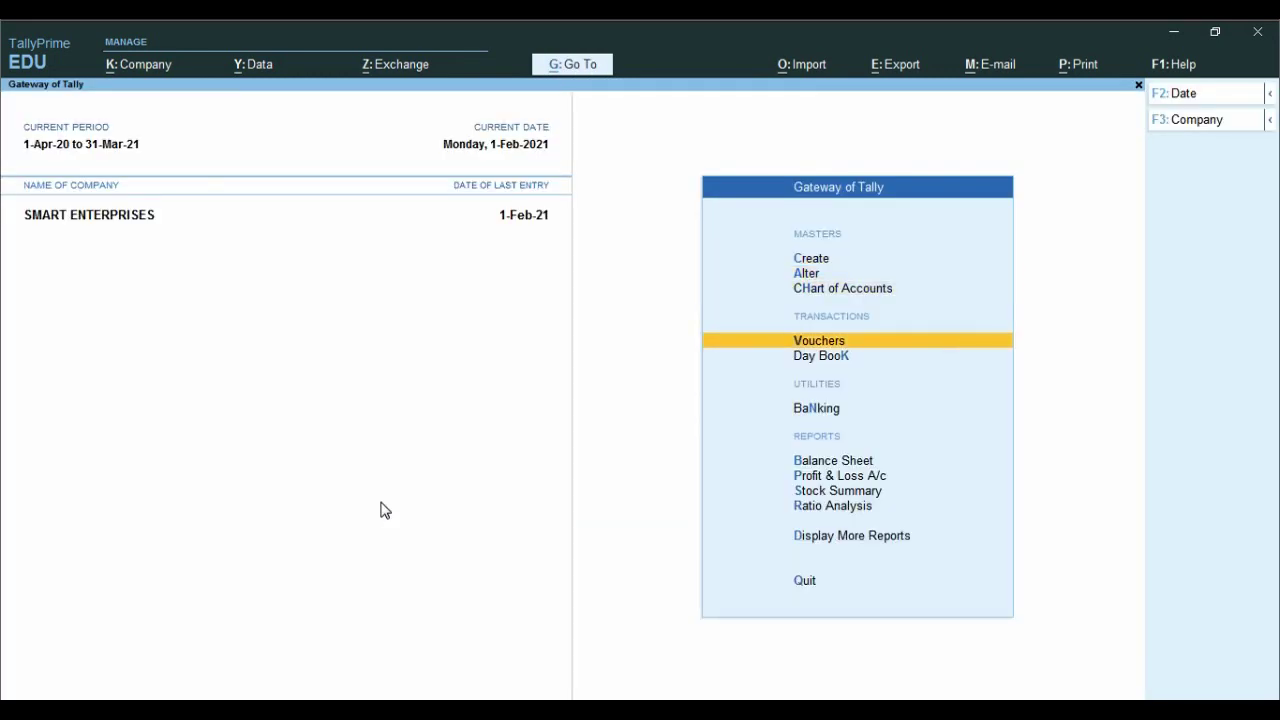
key(Return)
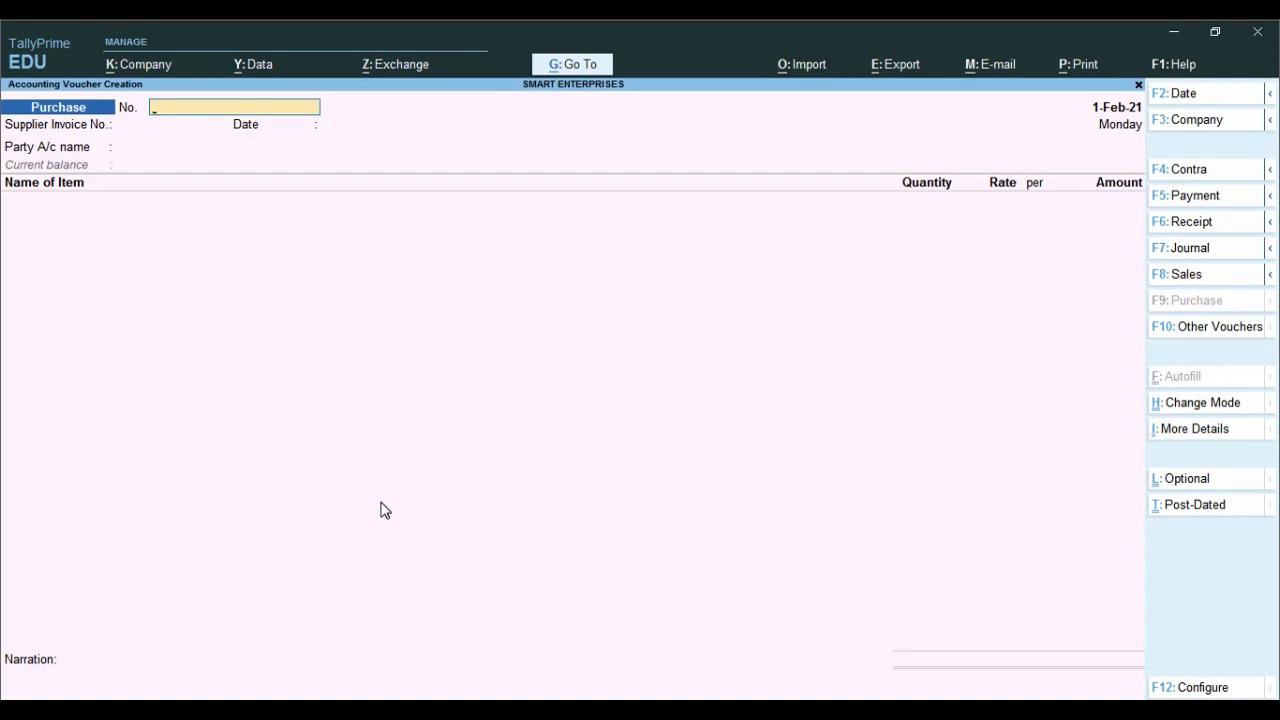
key(alt)
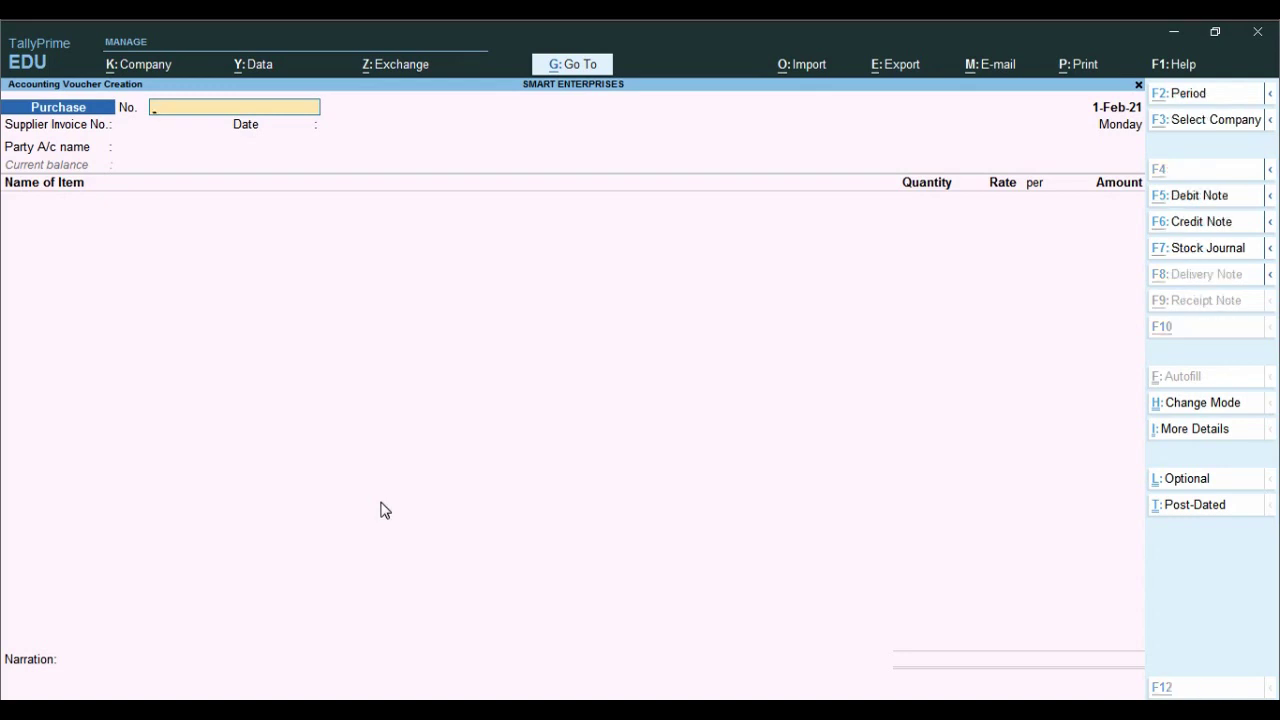
key(alt+F7)
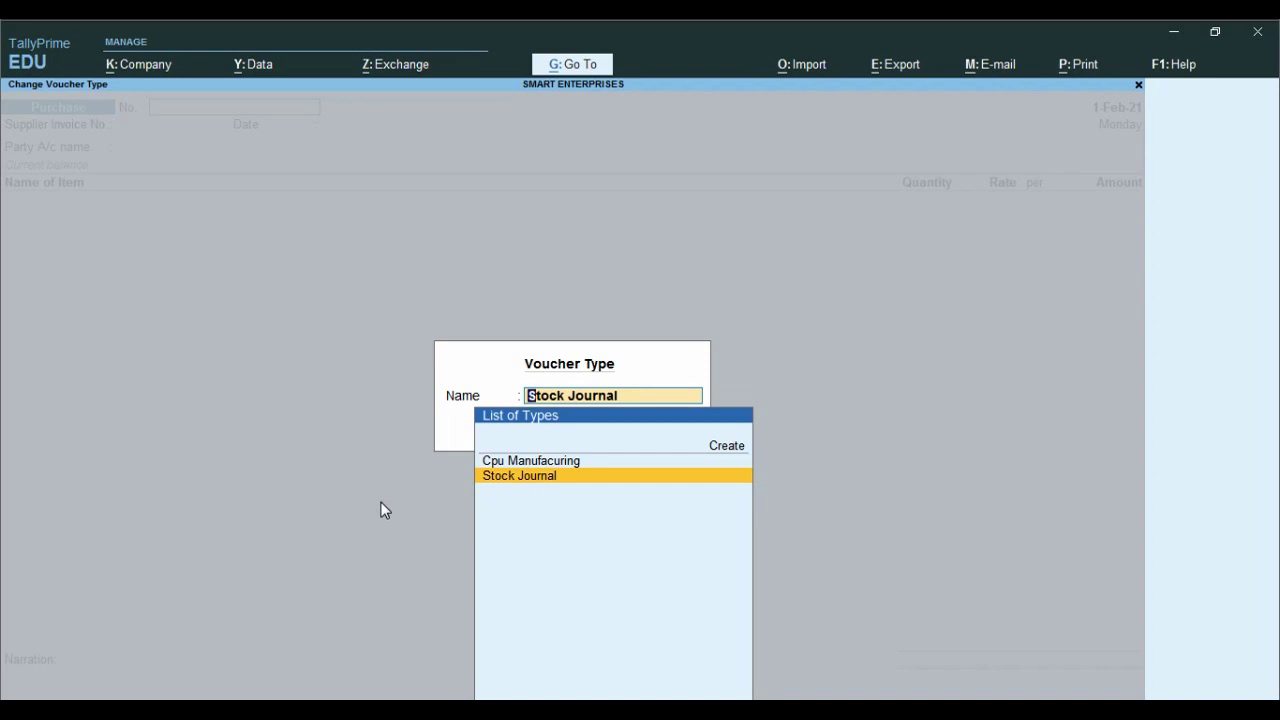
key(ctrl)
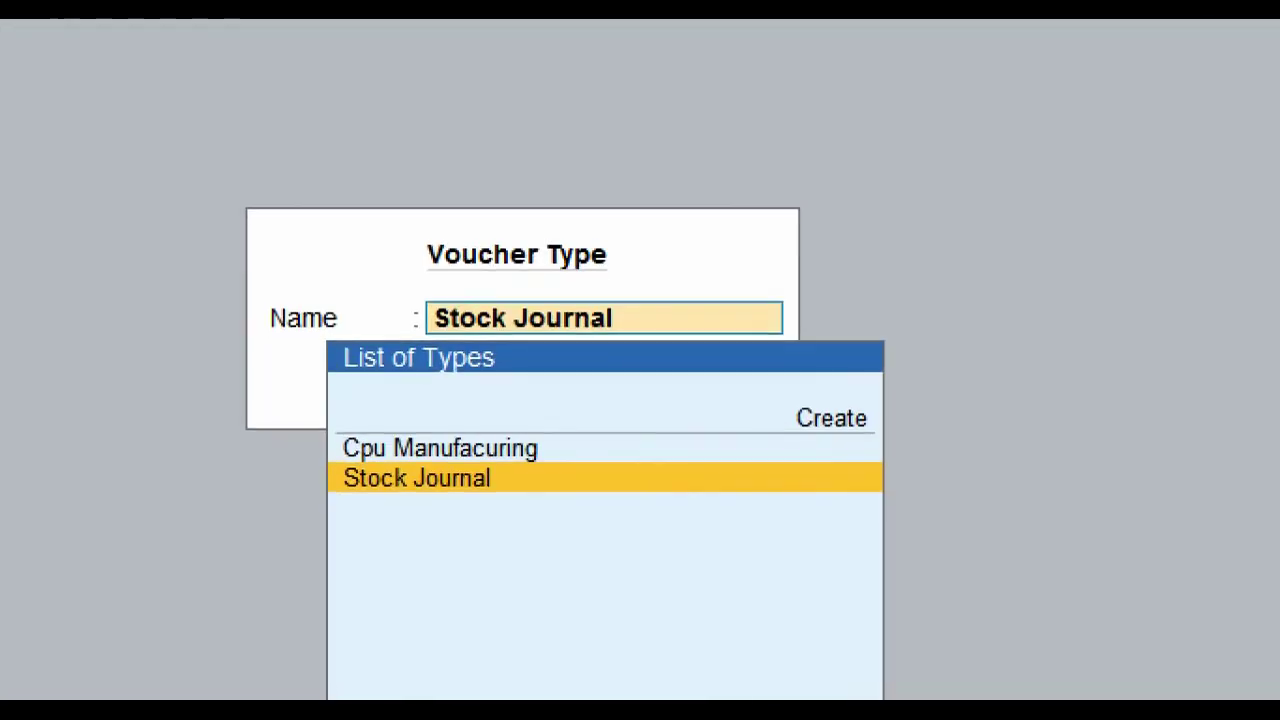
mouse_move(272, 398)
mouse_down()
mouse_move(417, 444)
mouse_move(663, 434)
mouse_move(700, 414)
mouse_up()
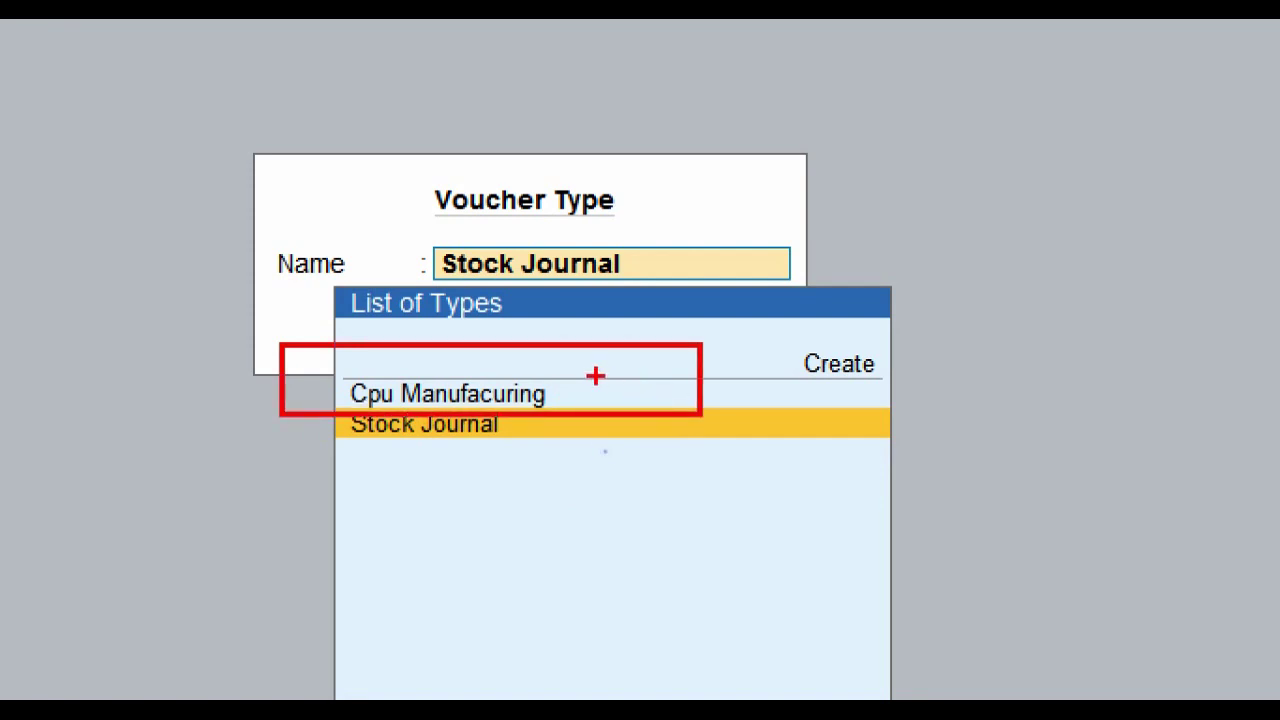
drag(595, 376, 730, 337)
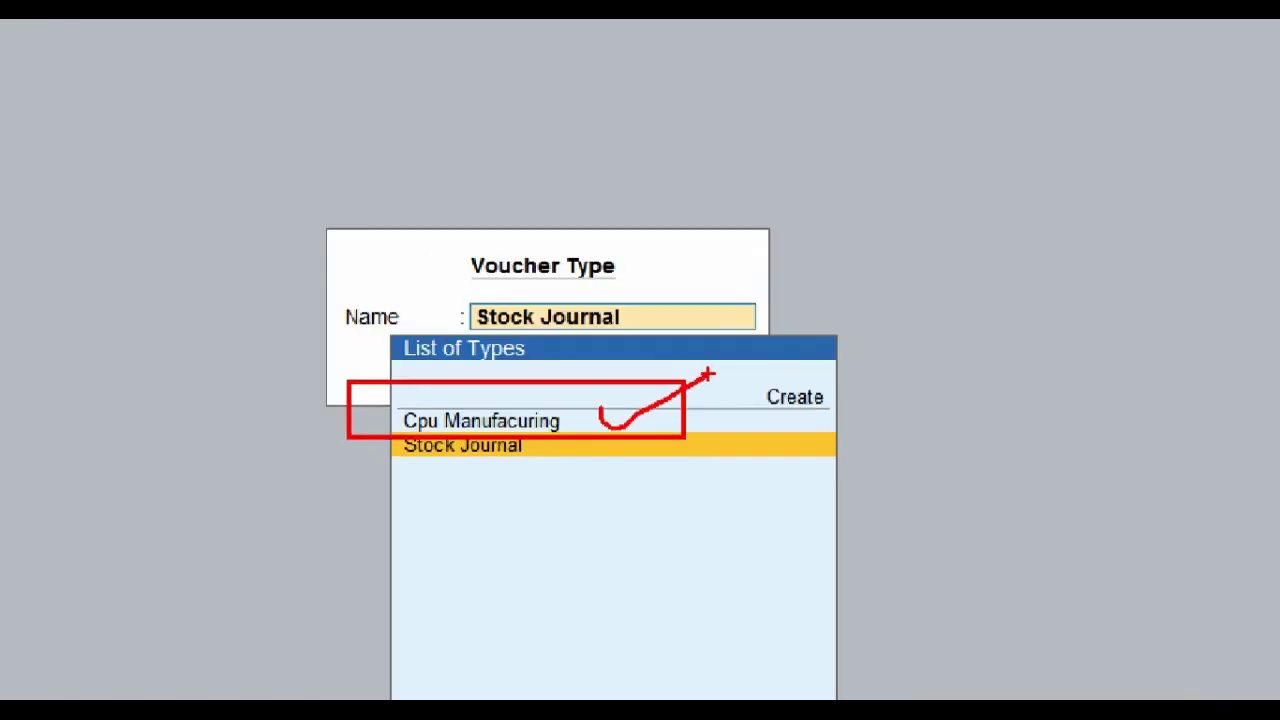
key(Up)
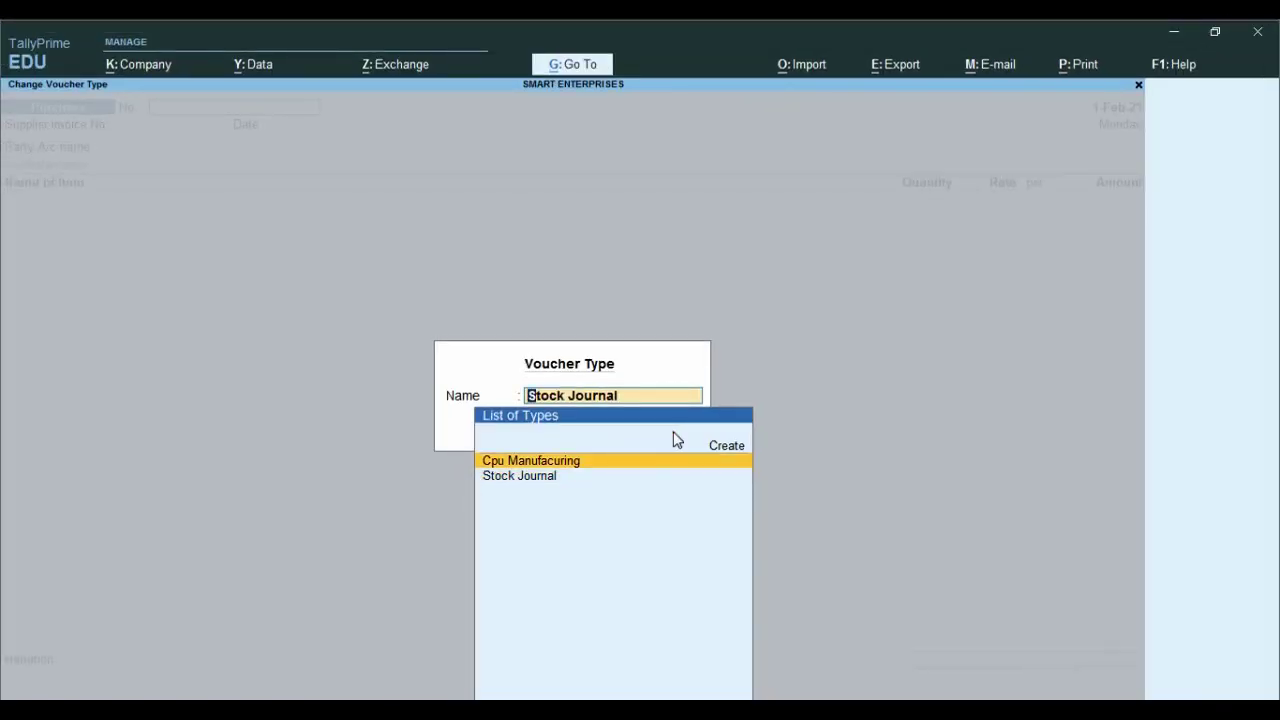
key(Return)
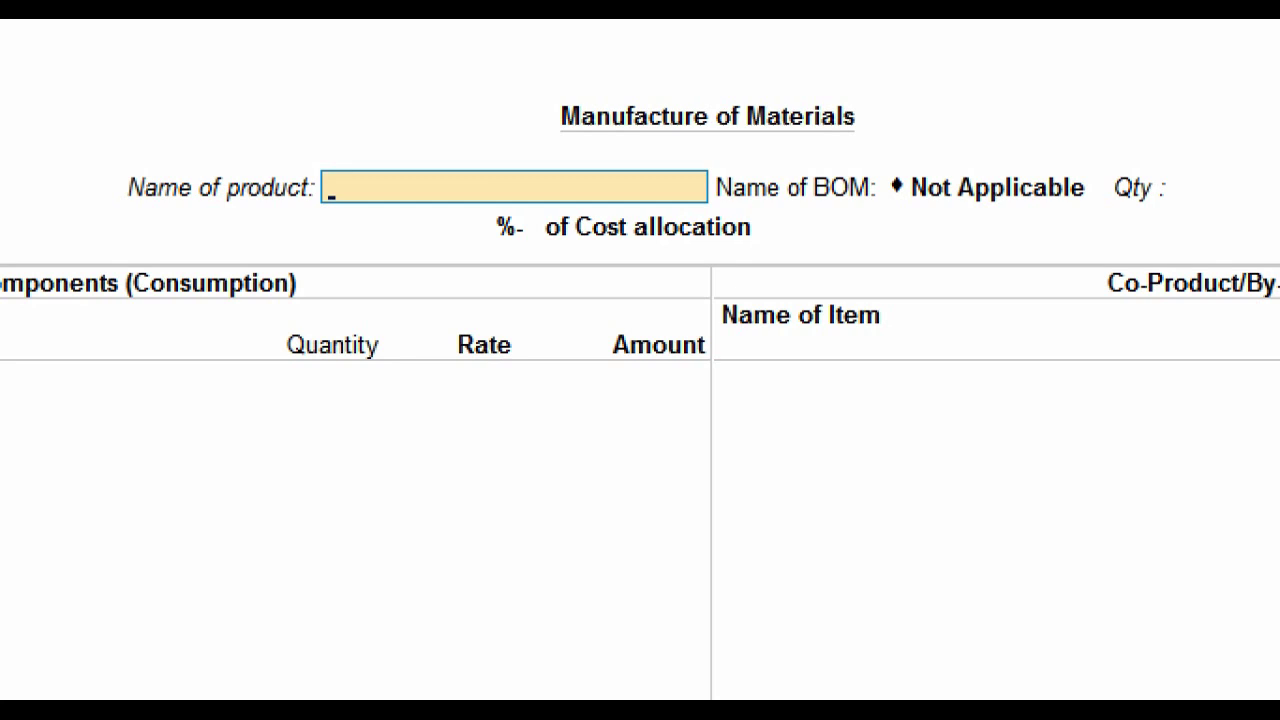
Step: Select I3 Desktop as the product to manufacture with the I3 Cpu bill of materials, and set the quantity to 4 pcs
click(433, 197)
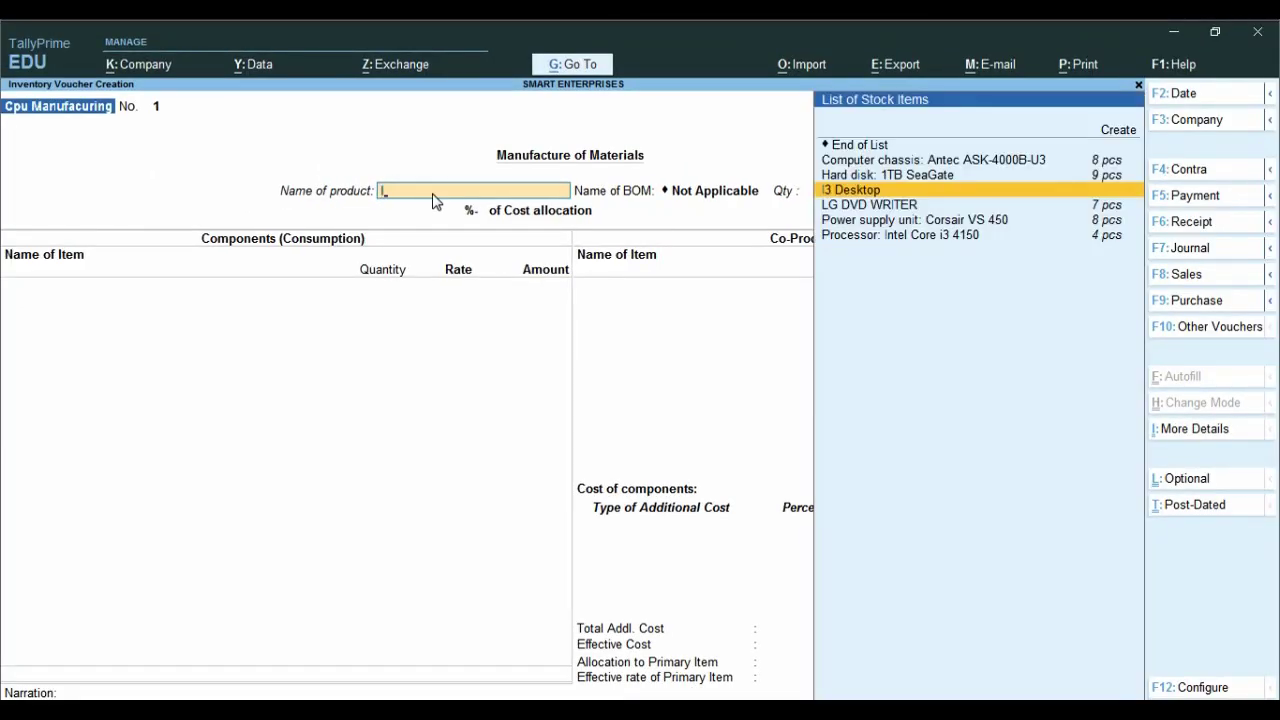
key(Return)
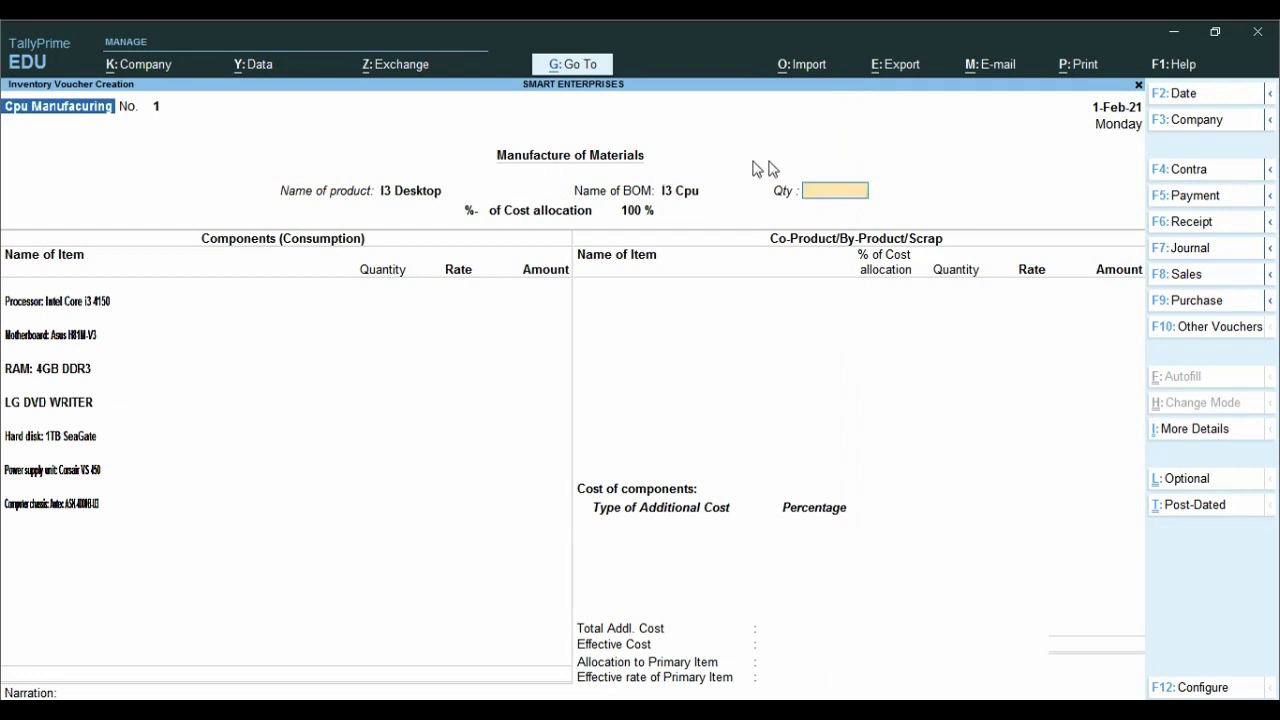
key(ctrl)
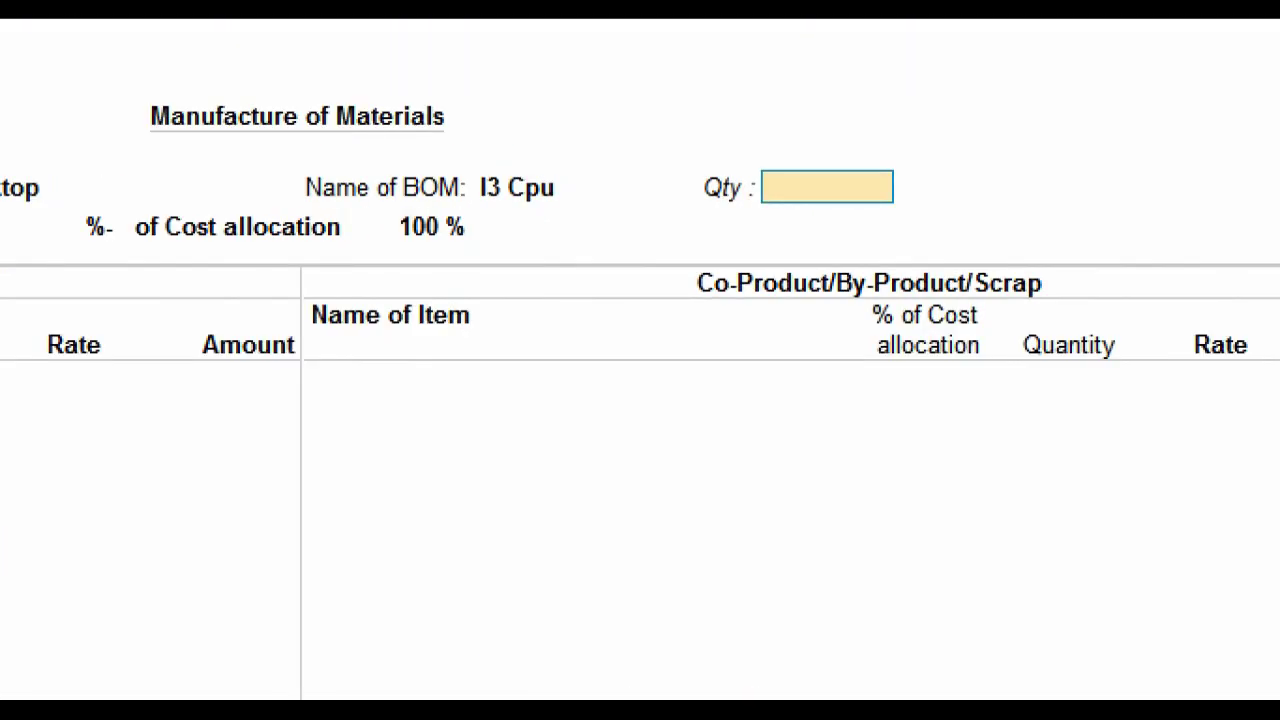
text(4)
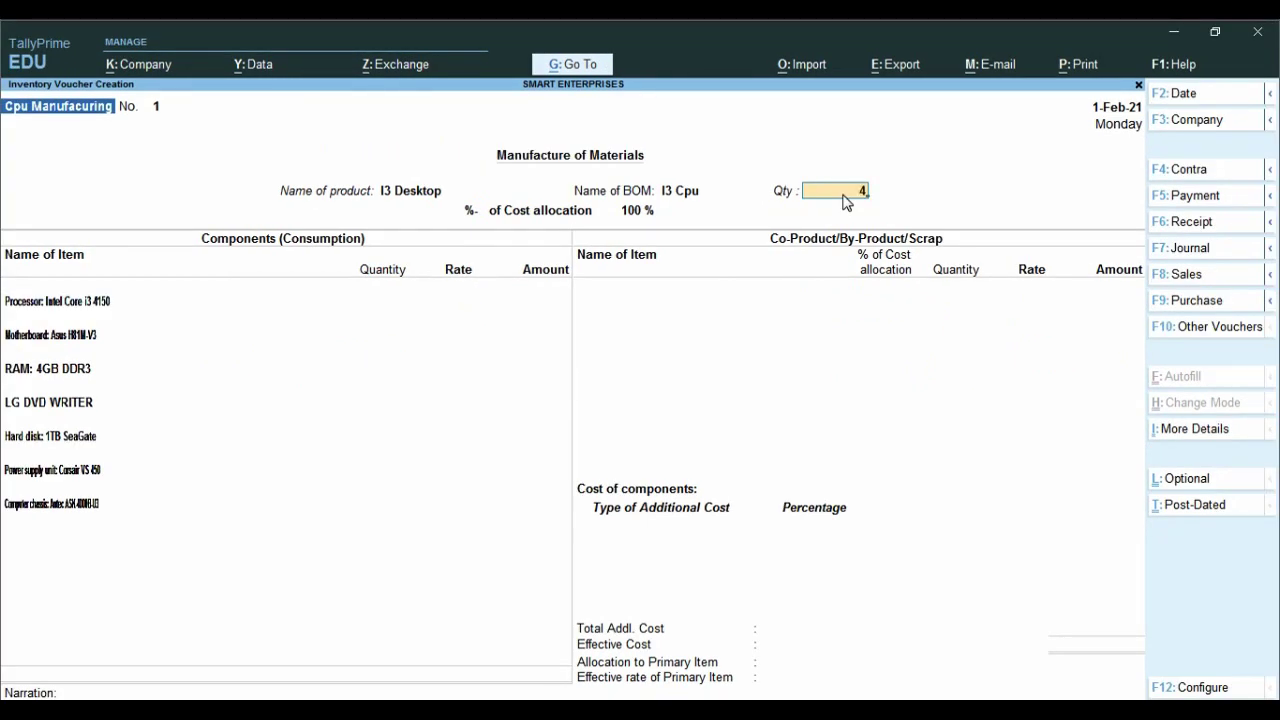
key(Return)
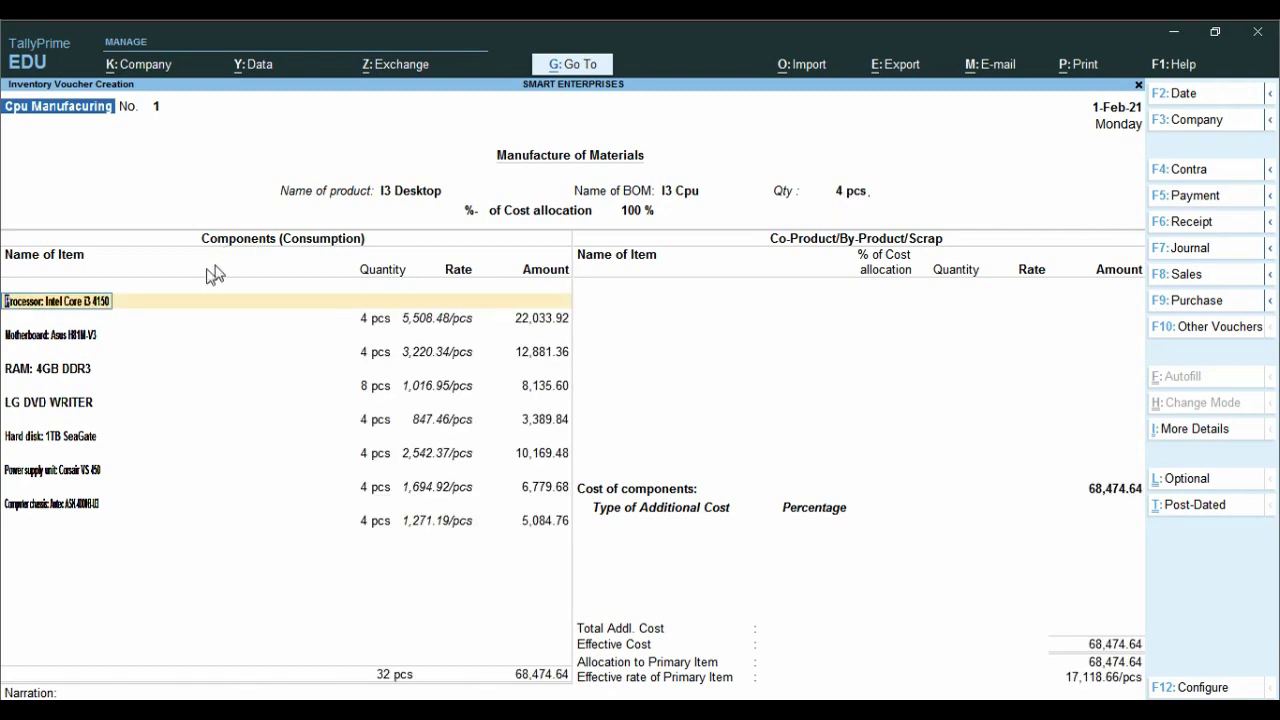
Step: Accept the prefilled component consumption lines with their quantities and rates, and finish the component list
key(ctrl)
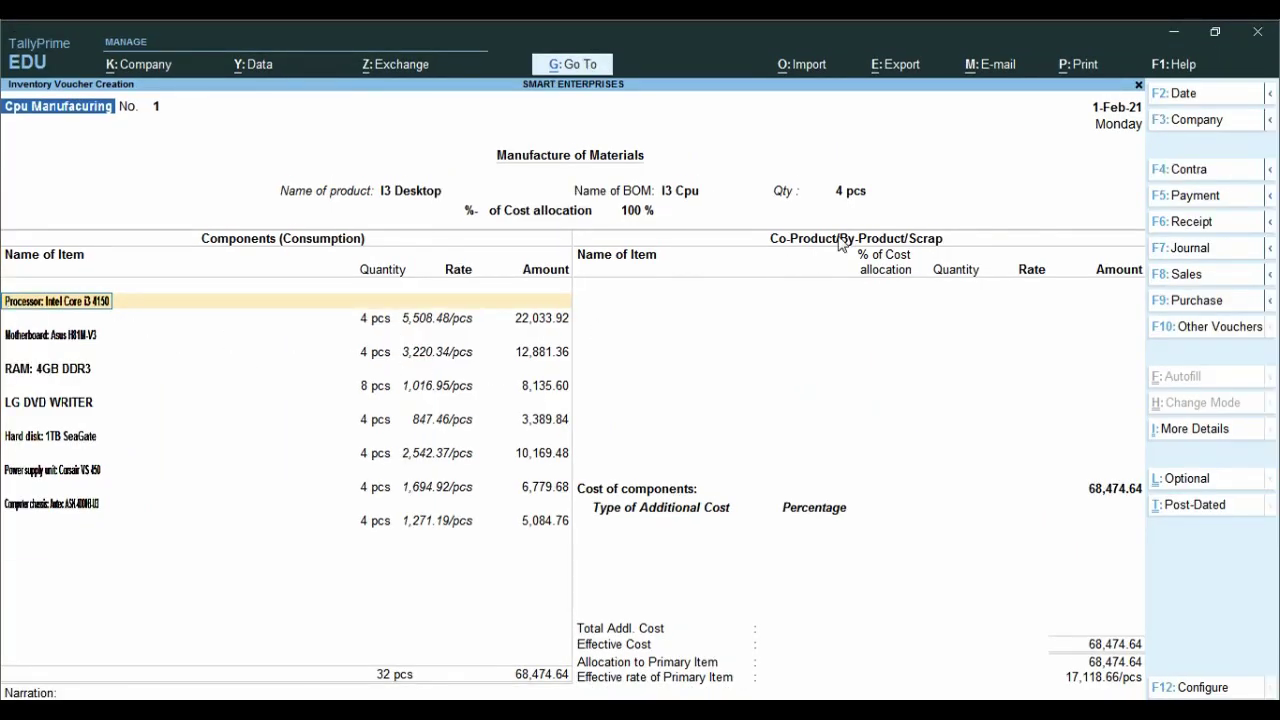
key(ctrl)
key(ctrl)
click(404, 521)
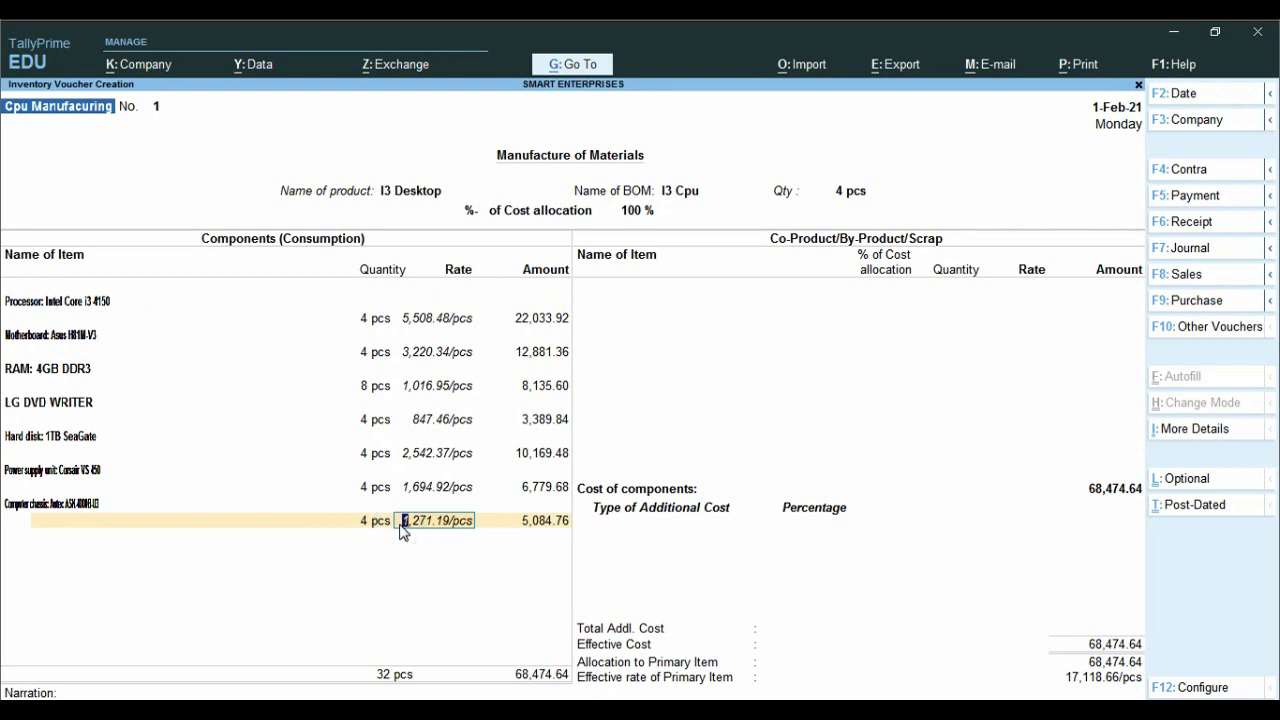
key(Return)
key(Return)
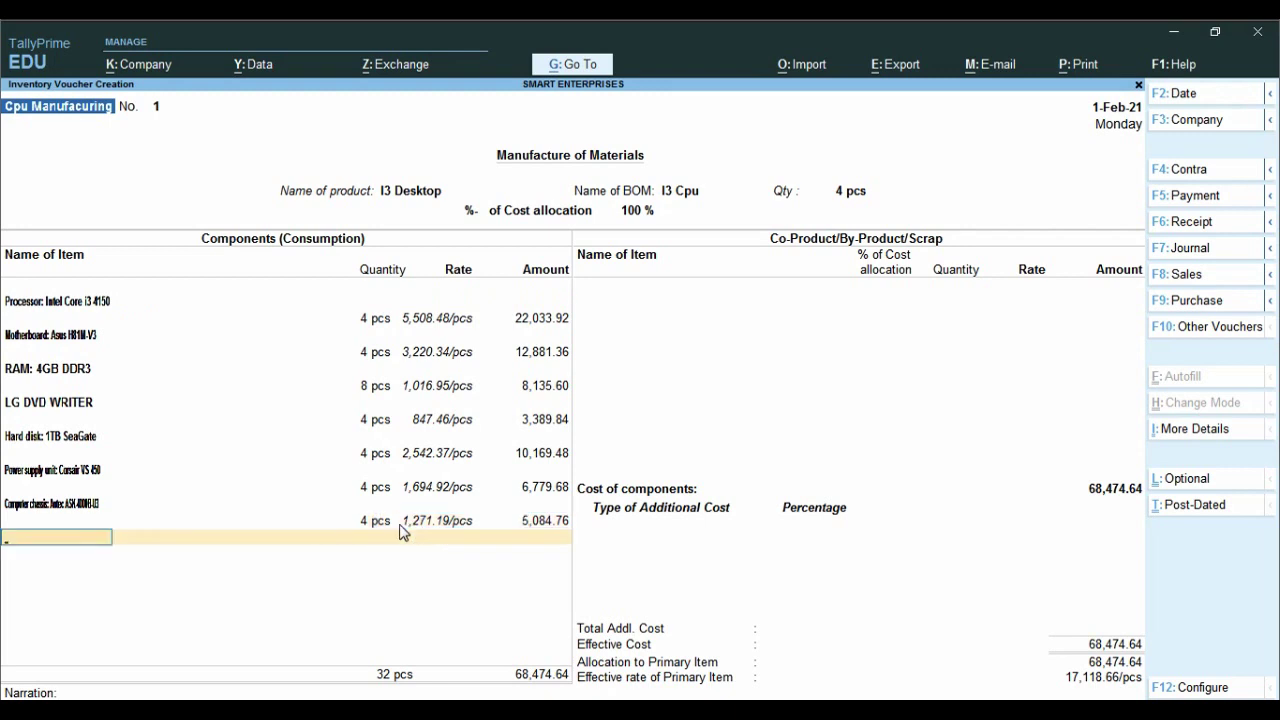
key(Return)
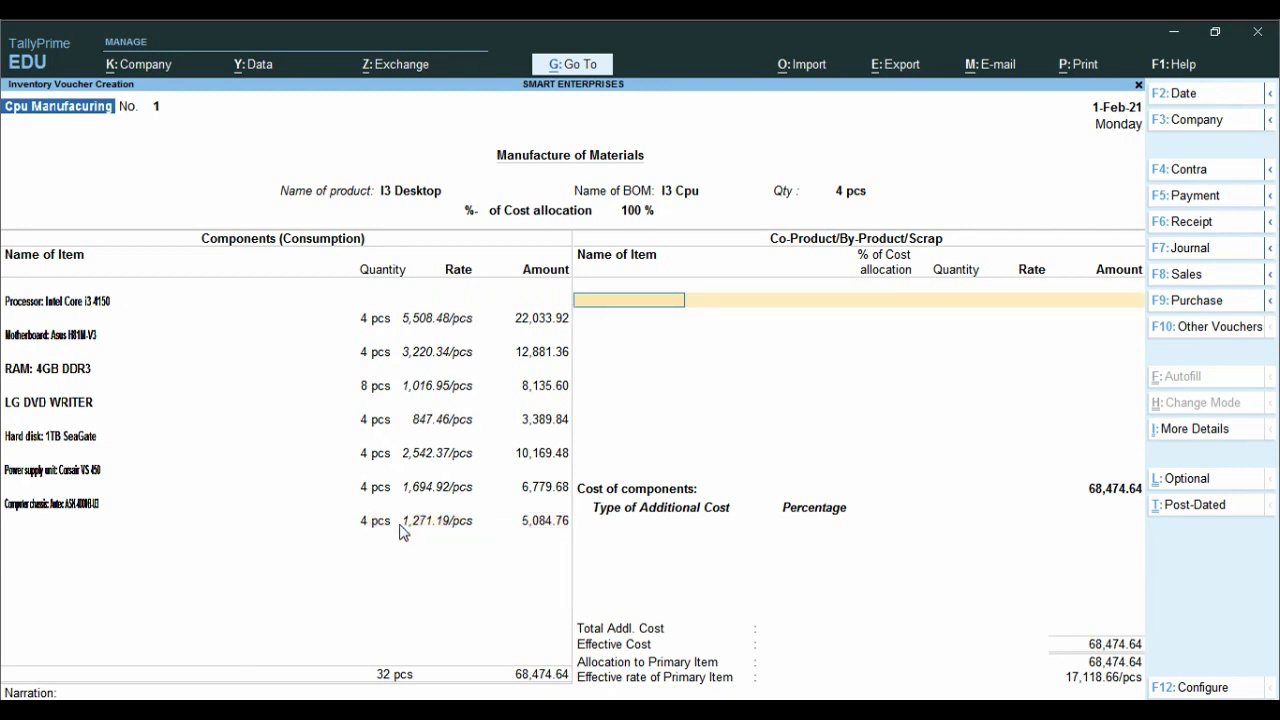
Step: Leave the co-product, by-product and scrap list empty and proceed to the additional cost section
key(ctrl)
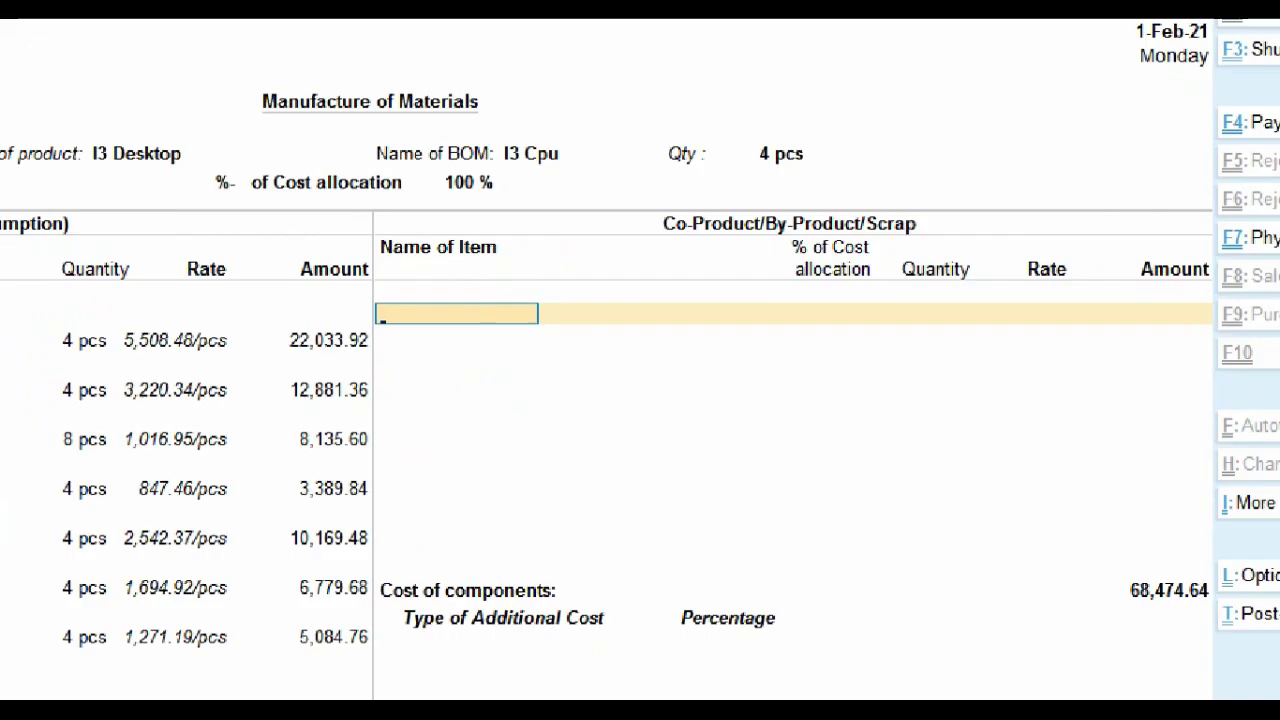
click(1109, 314)
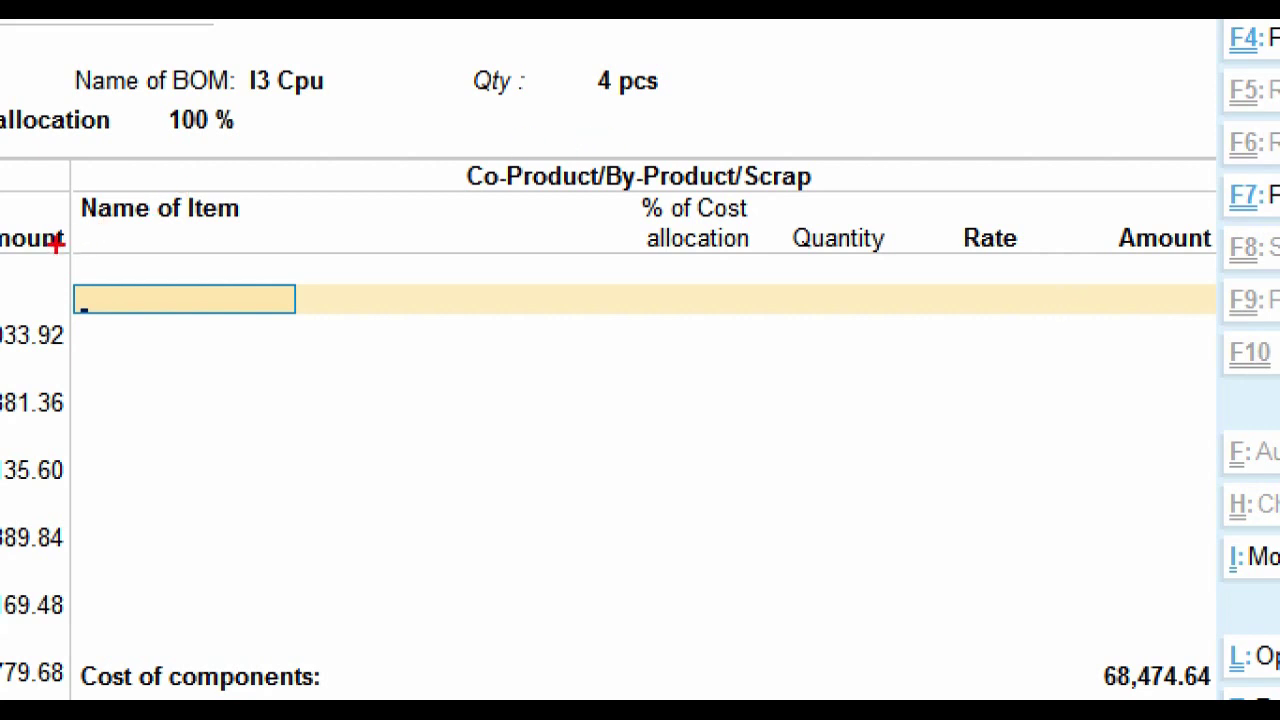
mouse_move(50, 246)
mouse_down()
mouse_move(1278, 354)
mouse_move(1278, 336)
mouse_up()
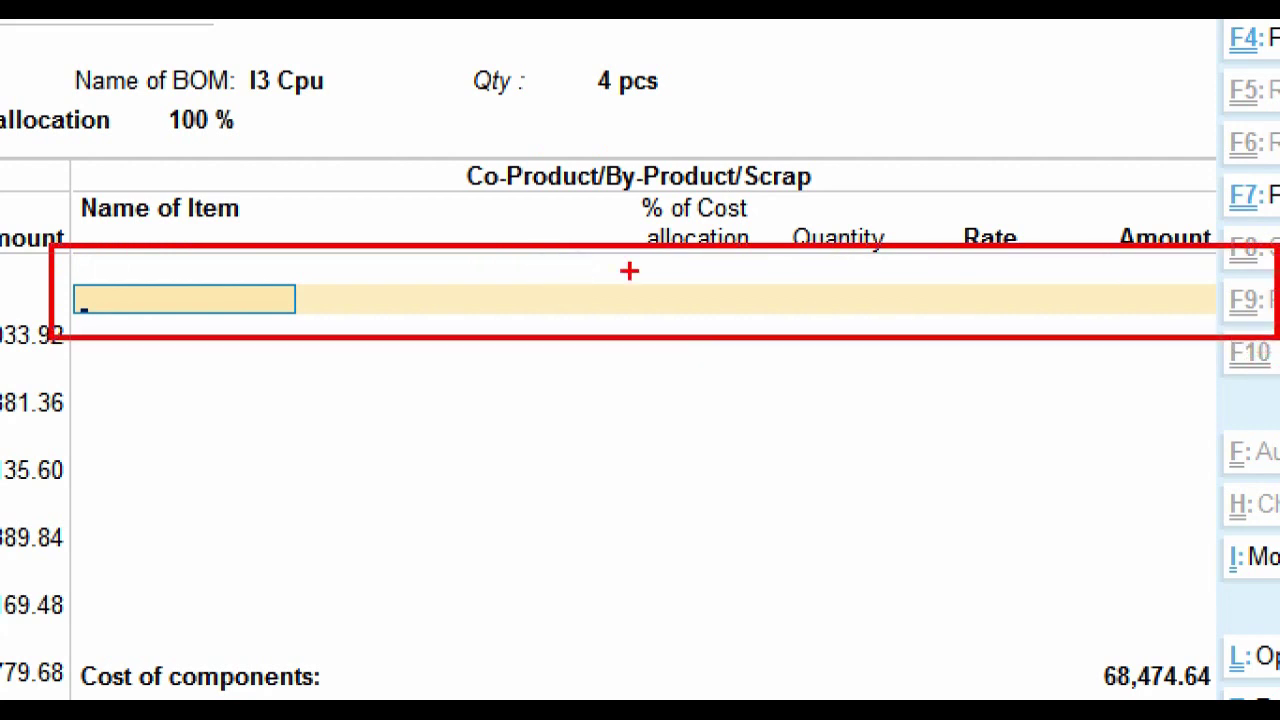
drag(625, 245, 466, 465)
drag(455, 312, 872, 507)
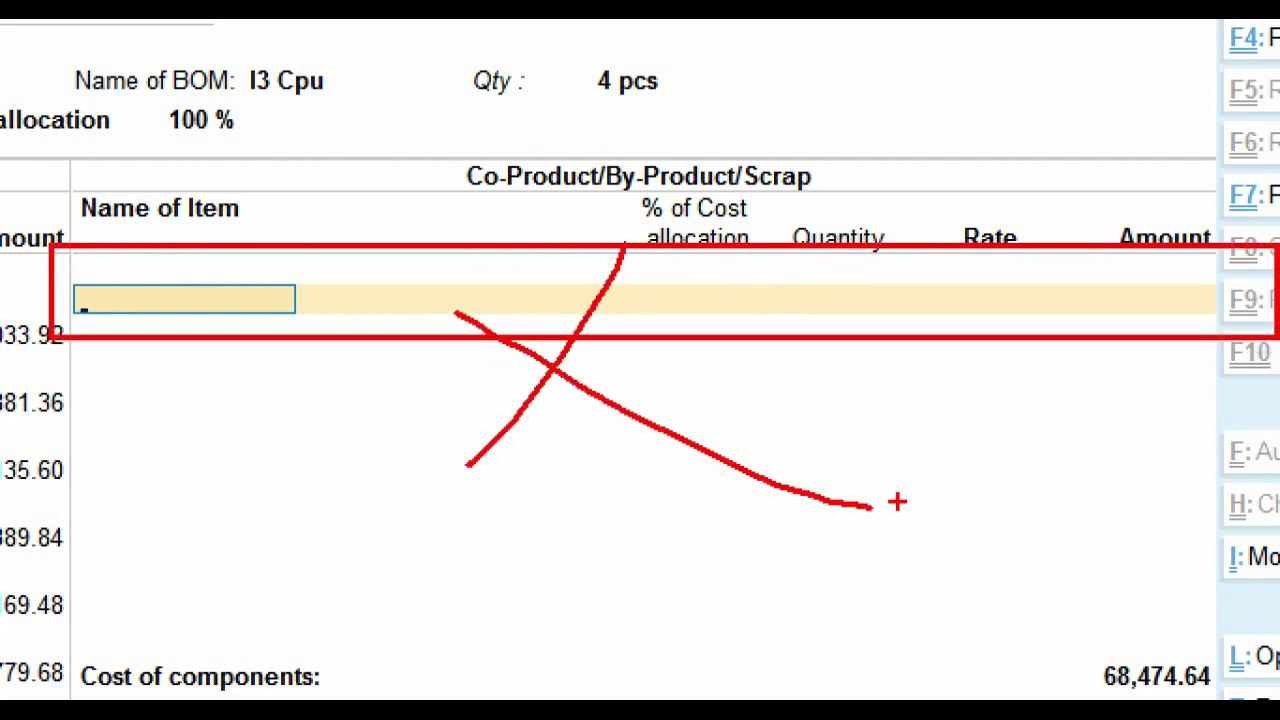
key(Return)
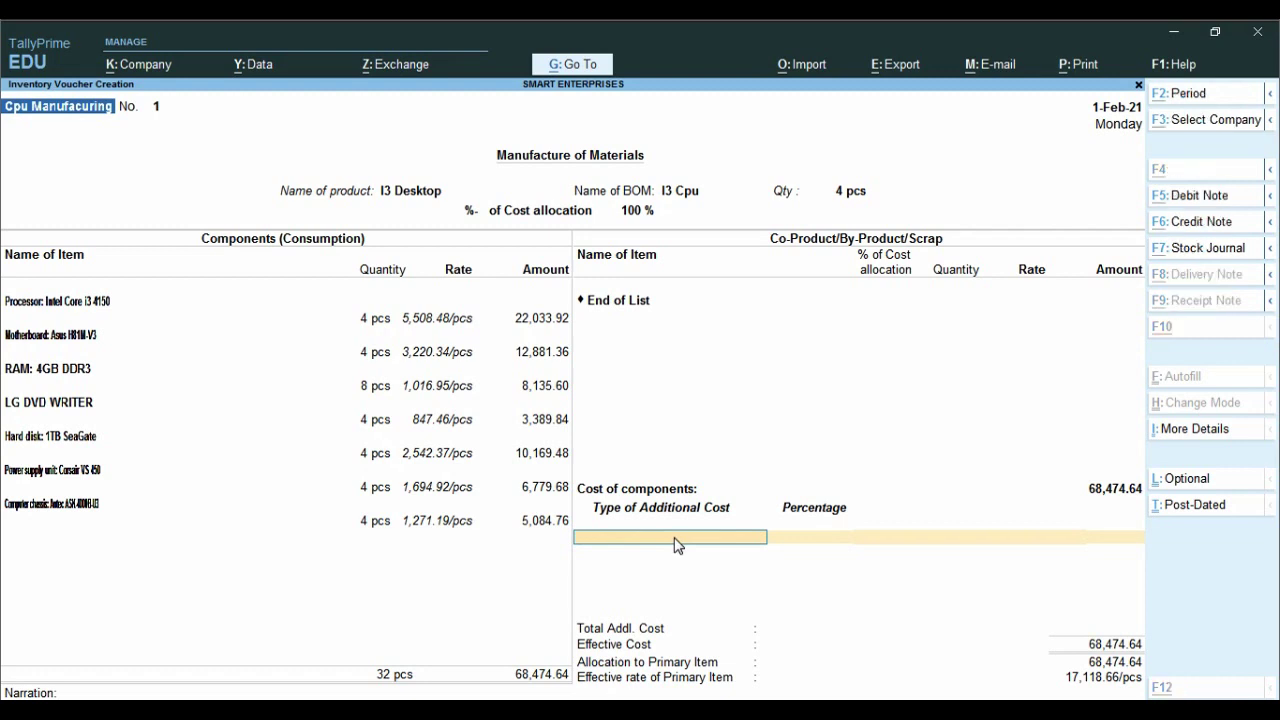
Step: Create a new additional cost ledger named Instllation Charge under the Indirect Expenses group
key(alt+c)
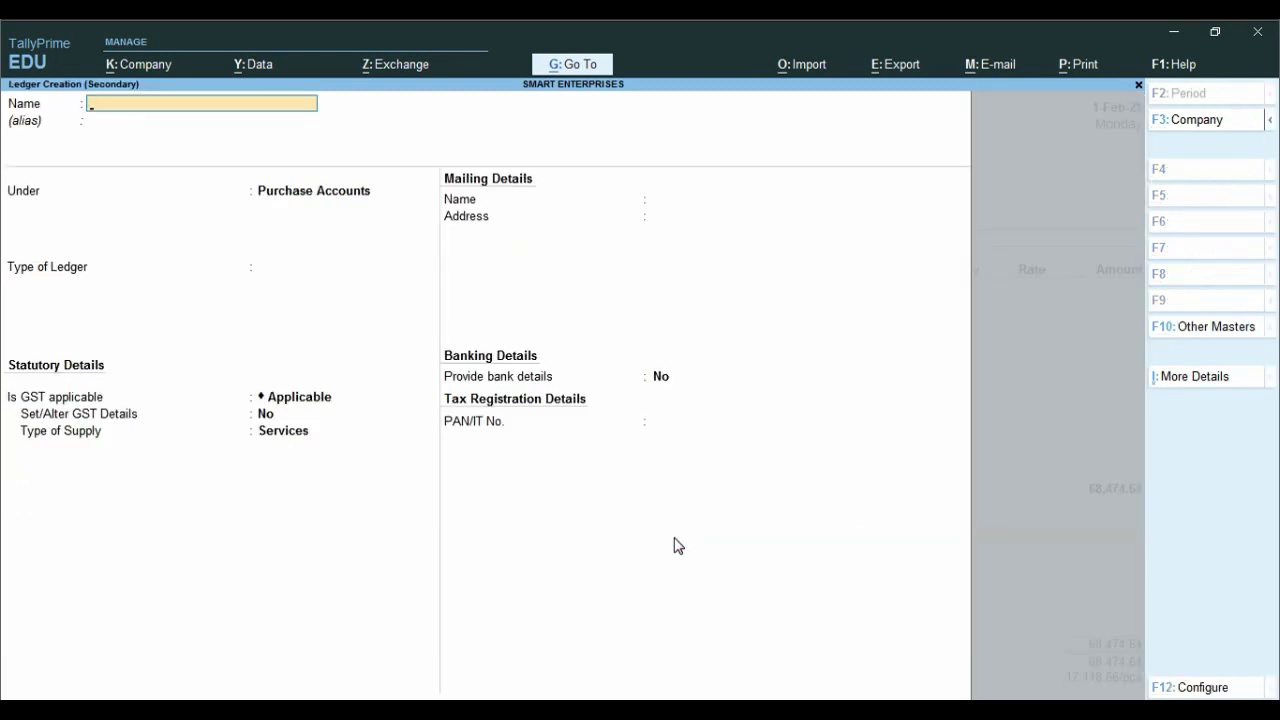
text(Inst)
text(llation Charge)
key(Return)
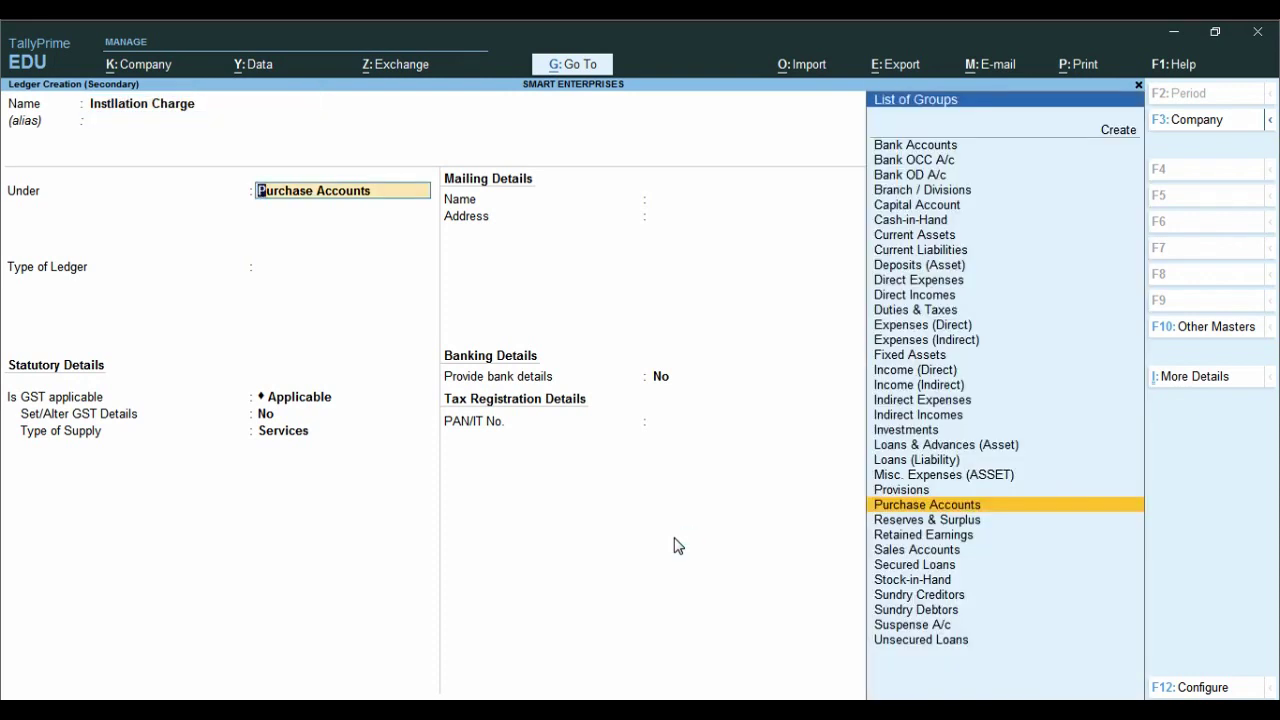
text(Ind)
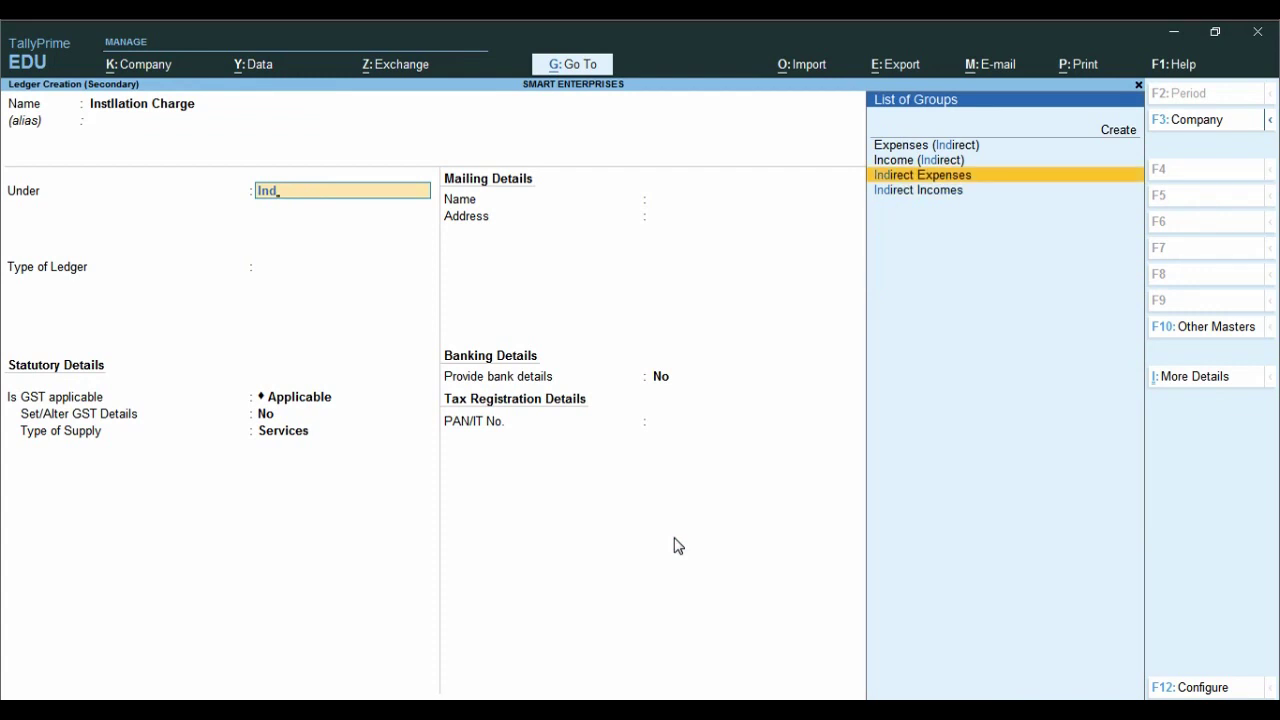
key(Return)
key(Return)
Step: Set GST and assessable value inclusion to Not Applicable for the new ledger, and save it
key(BackSpace)
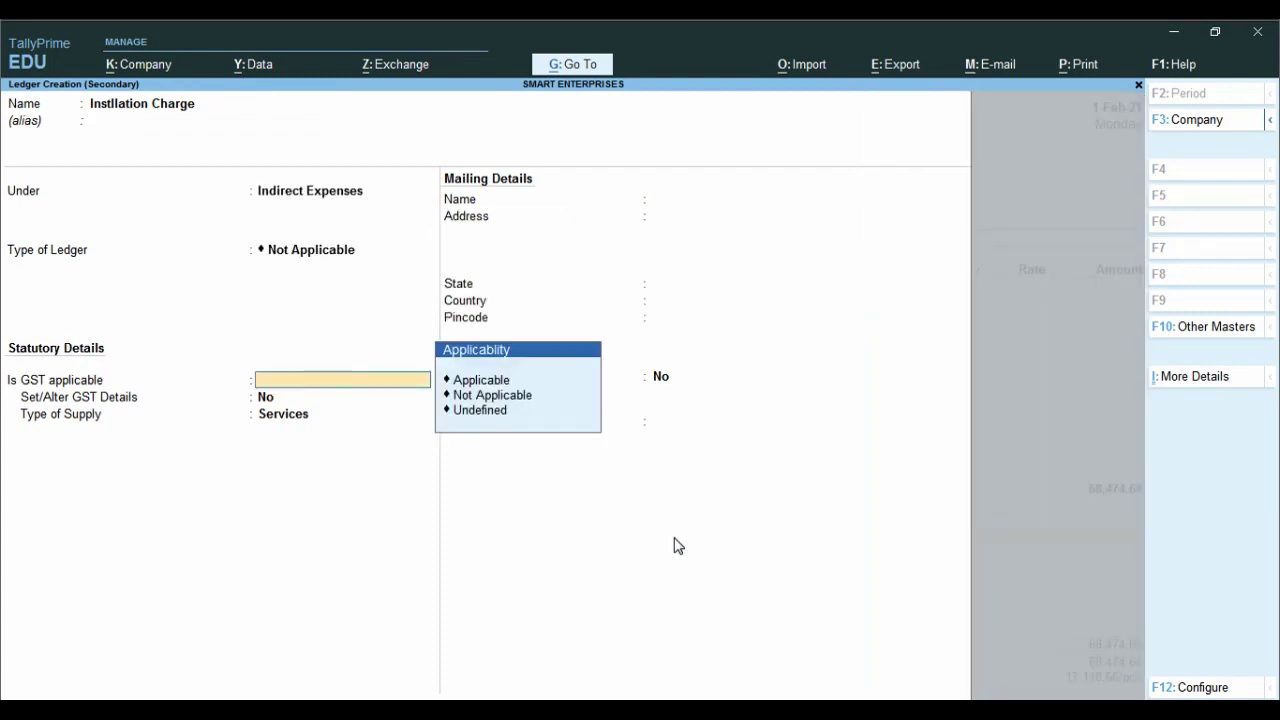
key(Down)
key(Down)
key(Return)
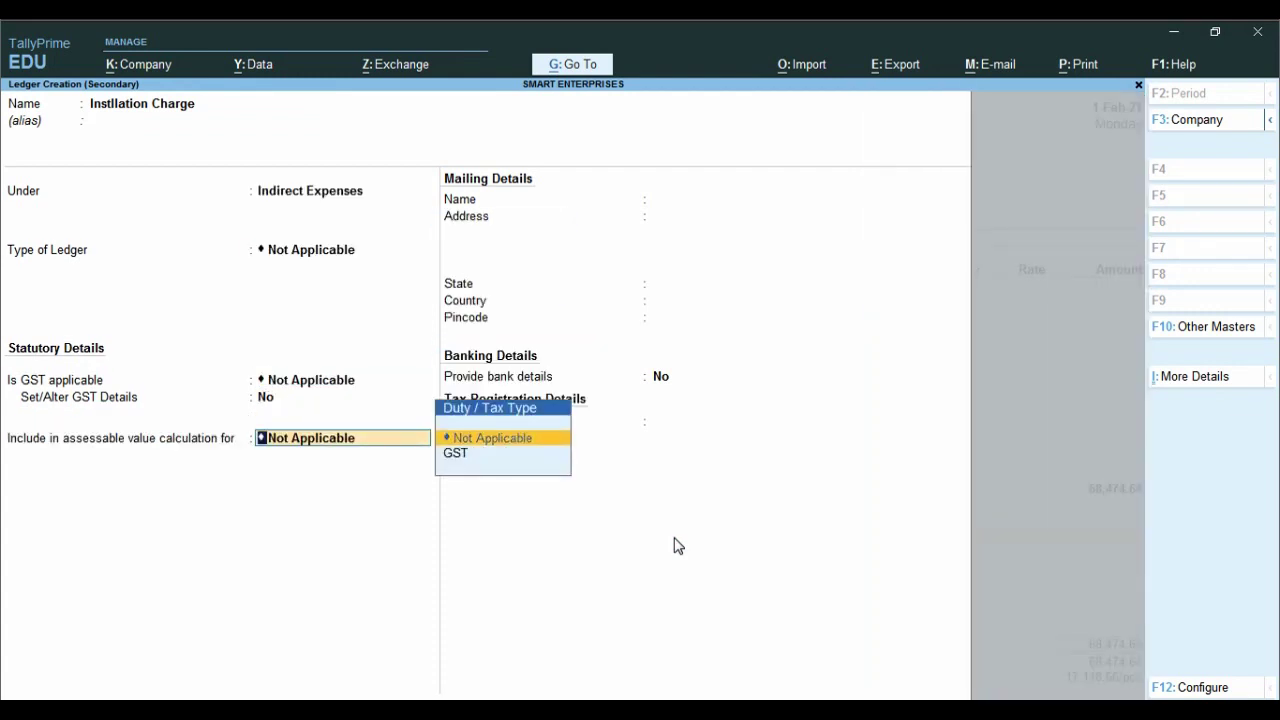
key(Return)
key(Return)
key(Return)
key(Return)
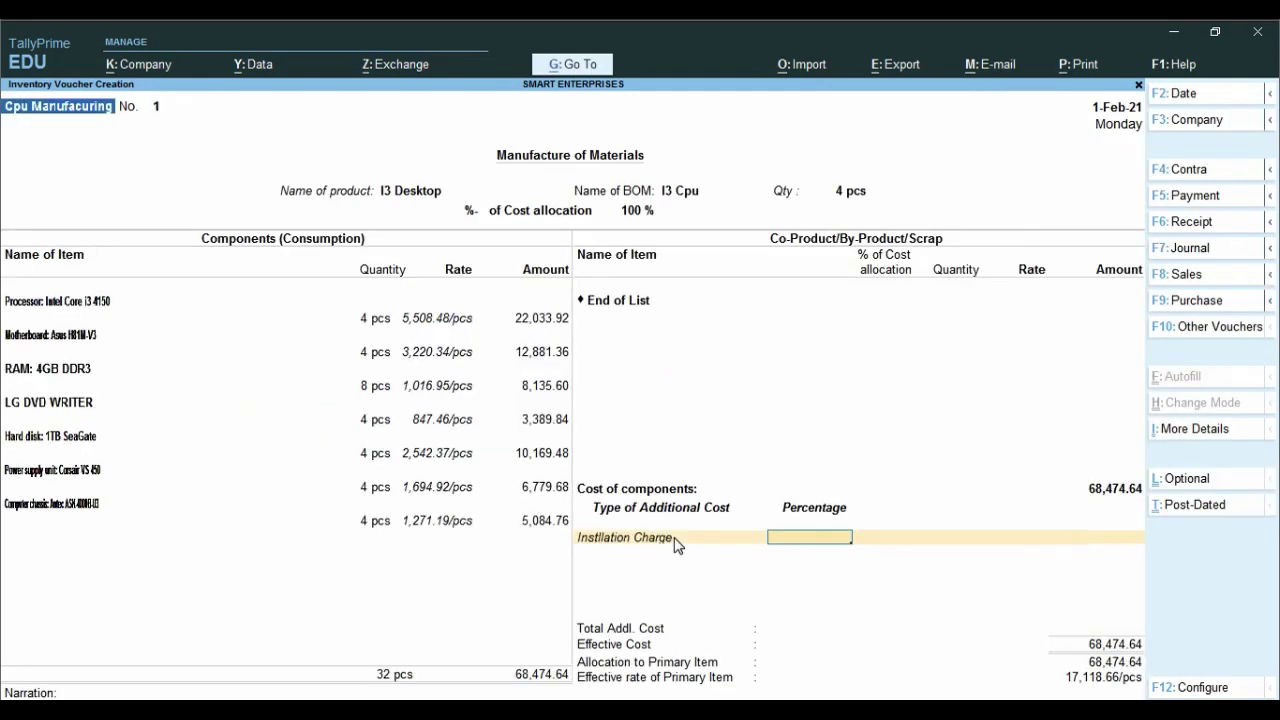
Step: Leave the installation charge percentage blank and set its additional cost amount to 400
key(Return)
key(BackSpace)
key(Return)
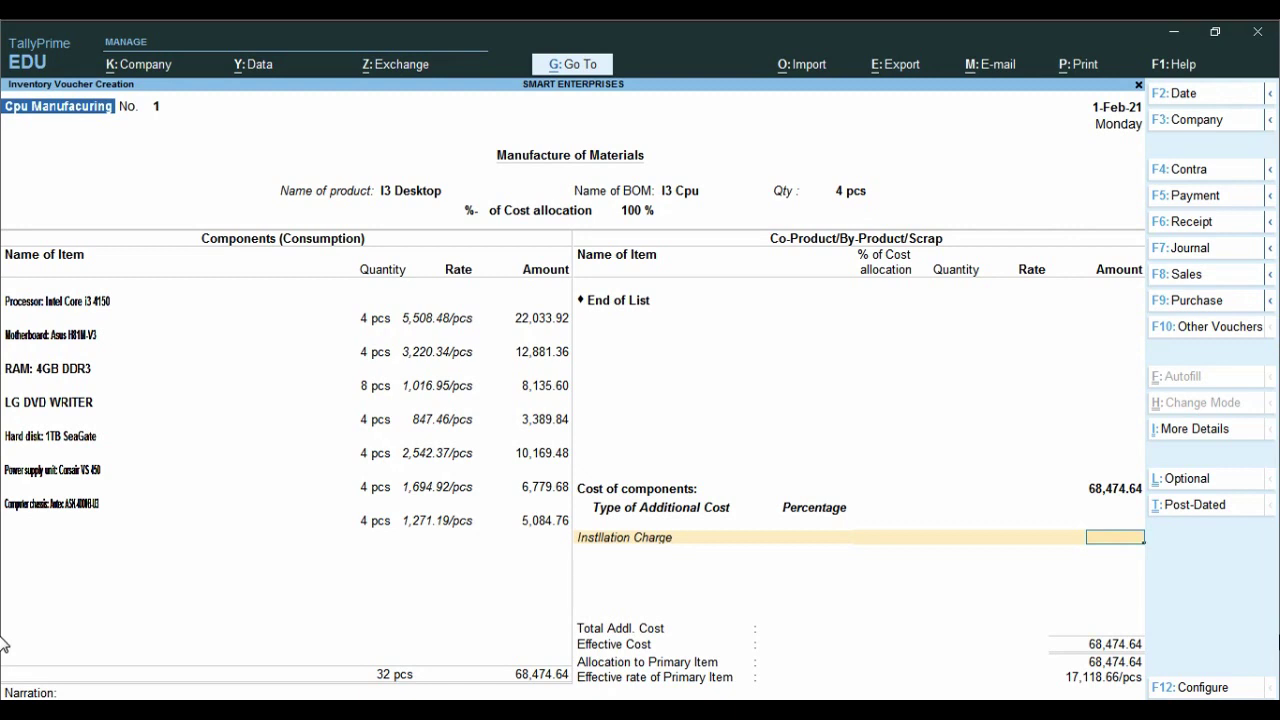
text(00)
key(Return)
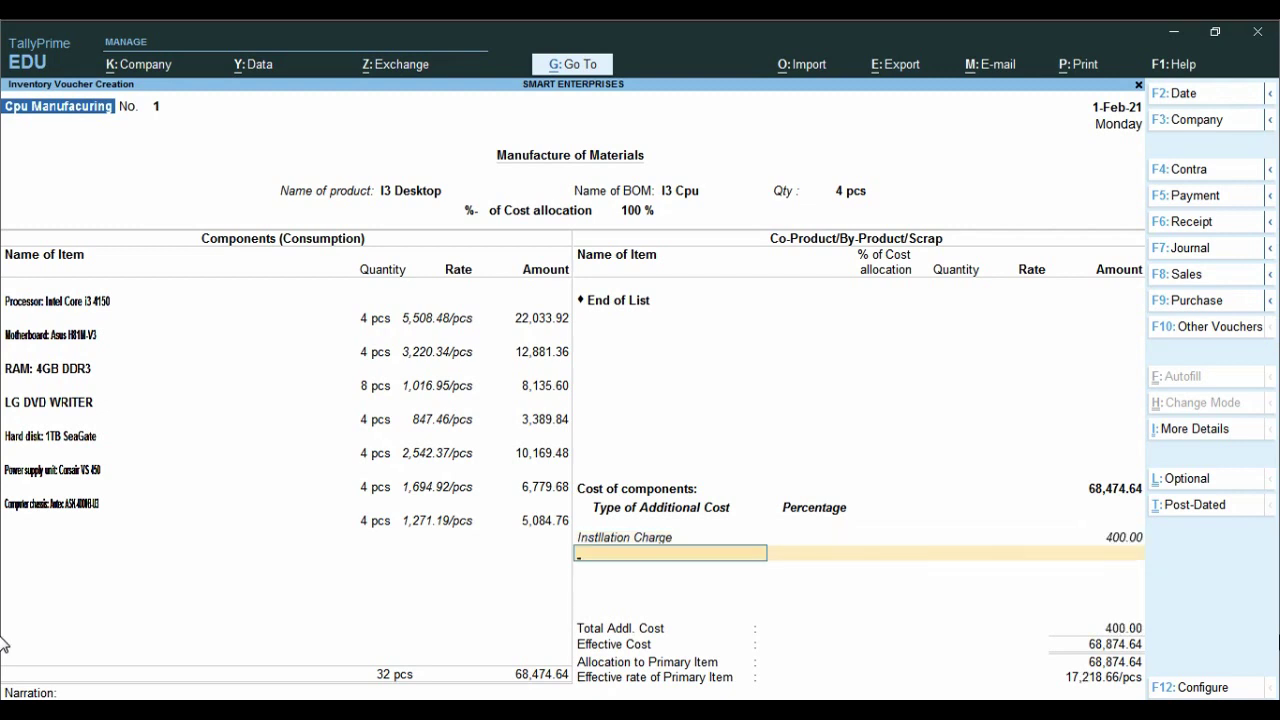
Step: Review the effective cost figures, save the manufacturing voucher without further costs, and return to the Gateway of Tally
key(ctrl)
key(ctrl)
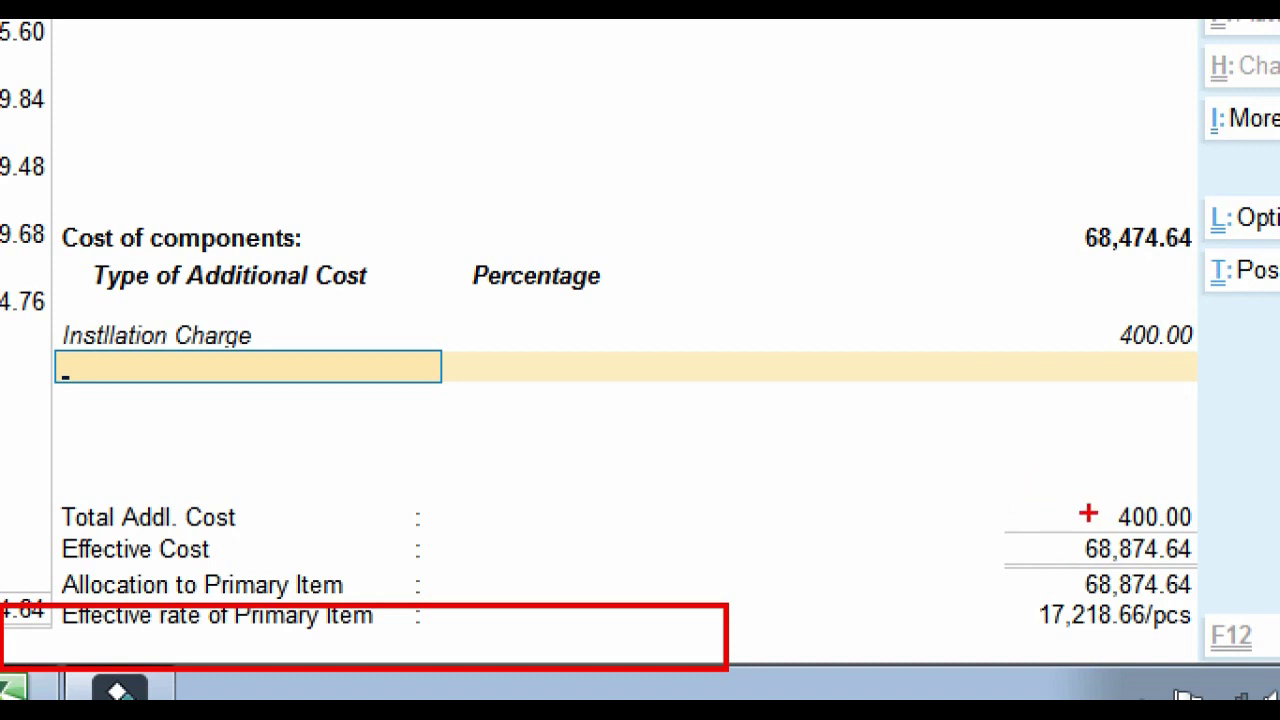
mouse_move(994, 582)
mouse_down()
mouse_move(1168, 640)
mouse_move(1226, 645)
mouse_up()
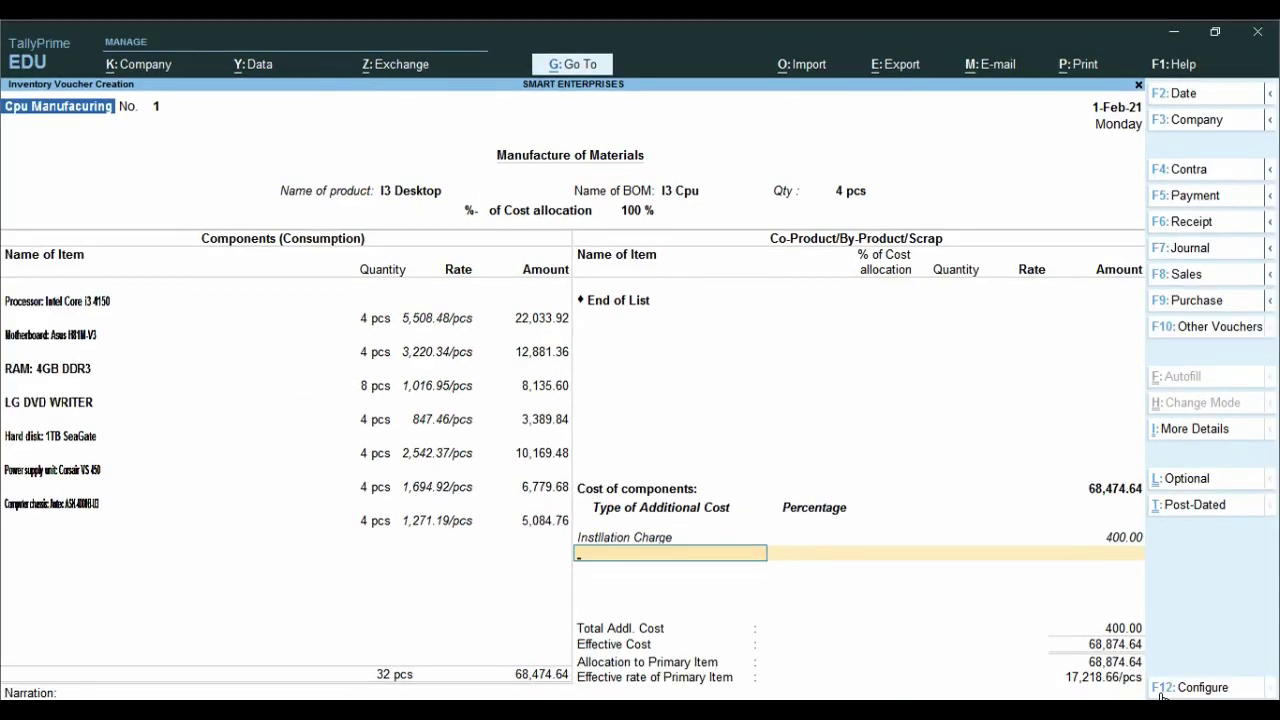
key(Return)
key(Return)
key(Return)
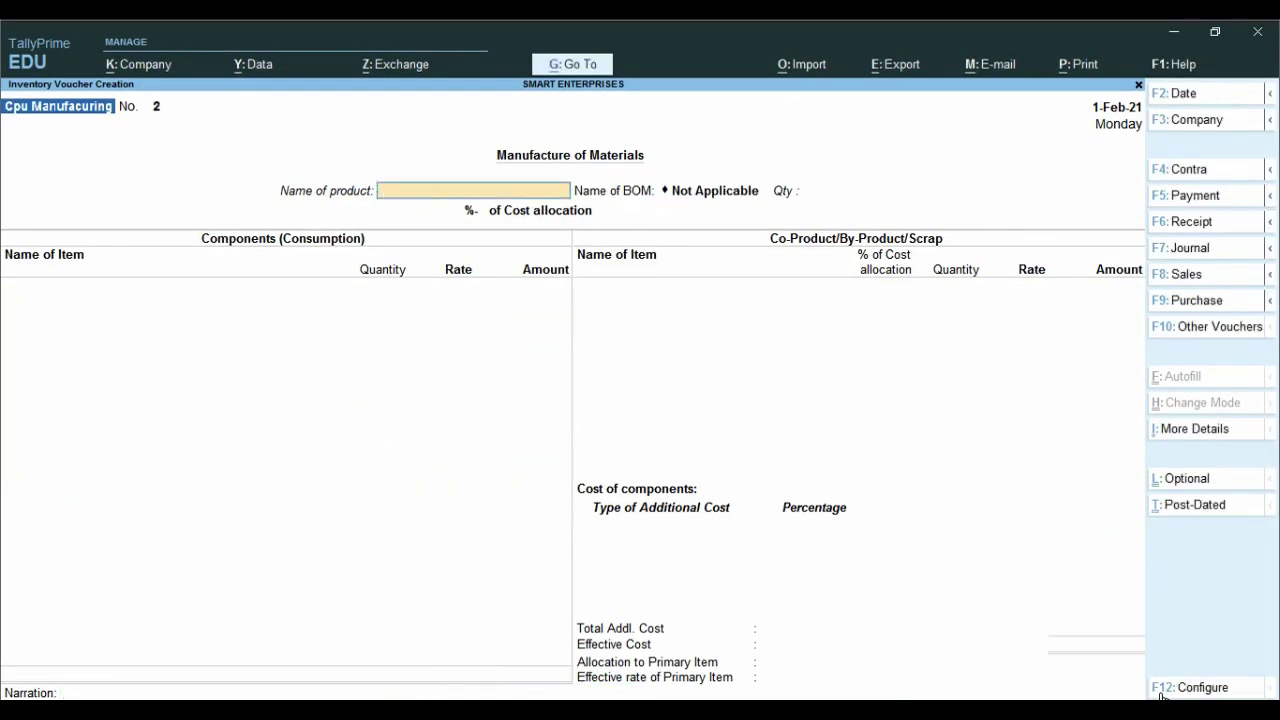
key(Escape)
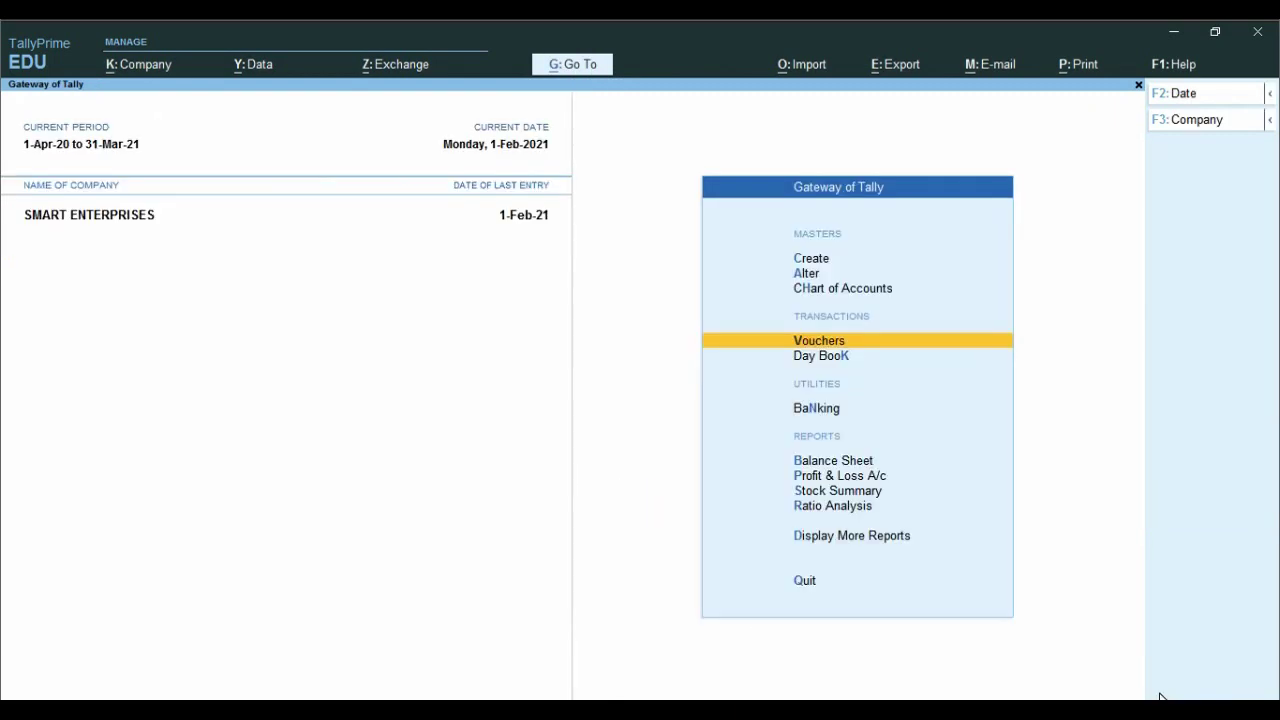
Step: Open the Stock Summary report and expand it to list the individual items in each stock group
key(Down)
key(Down)
key(Down)
key(Down)
key(Down)
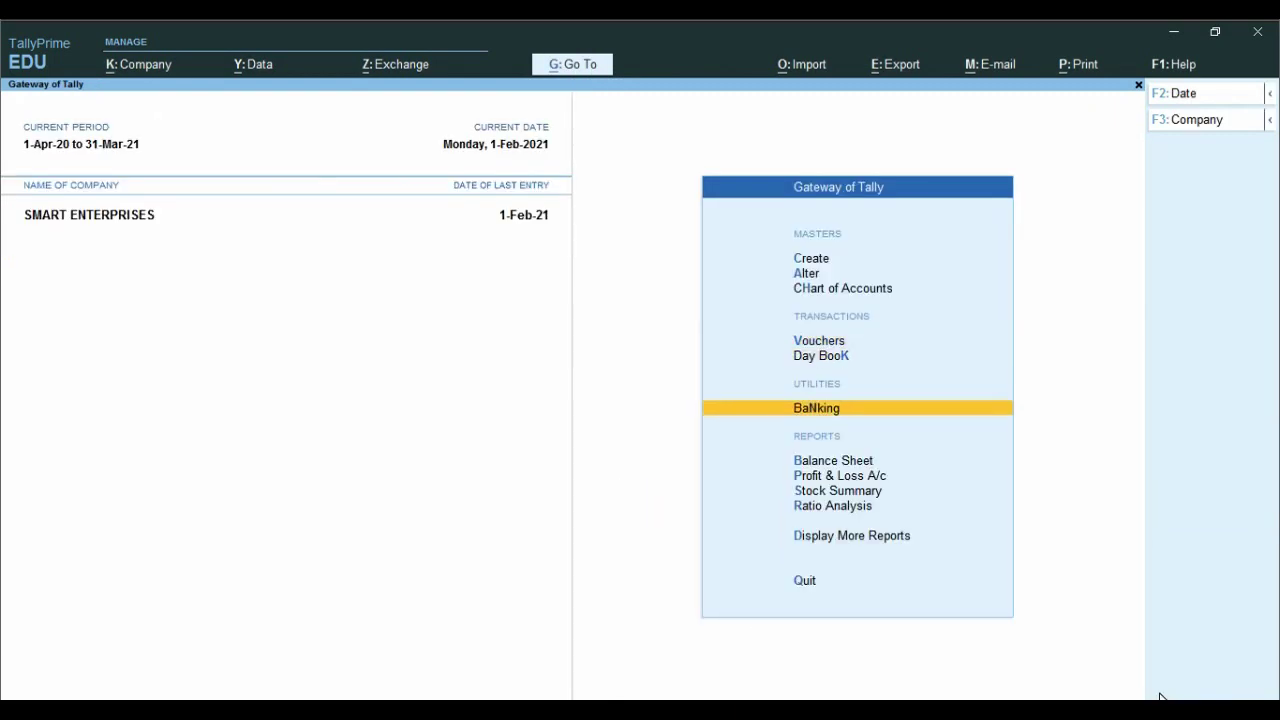
key(Return)
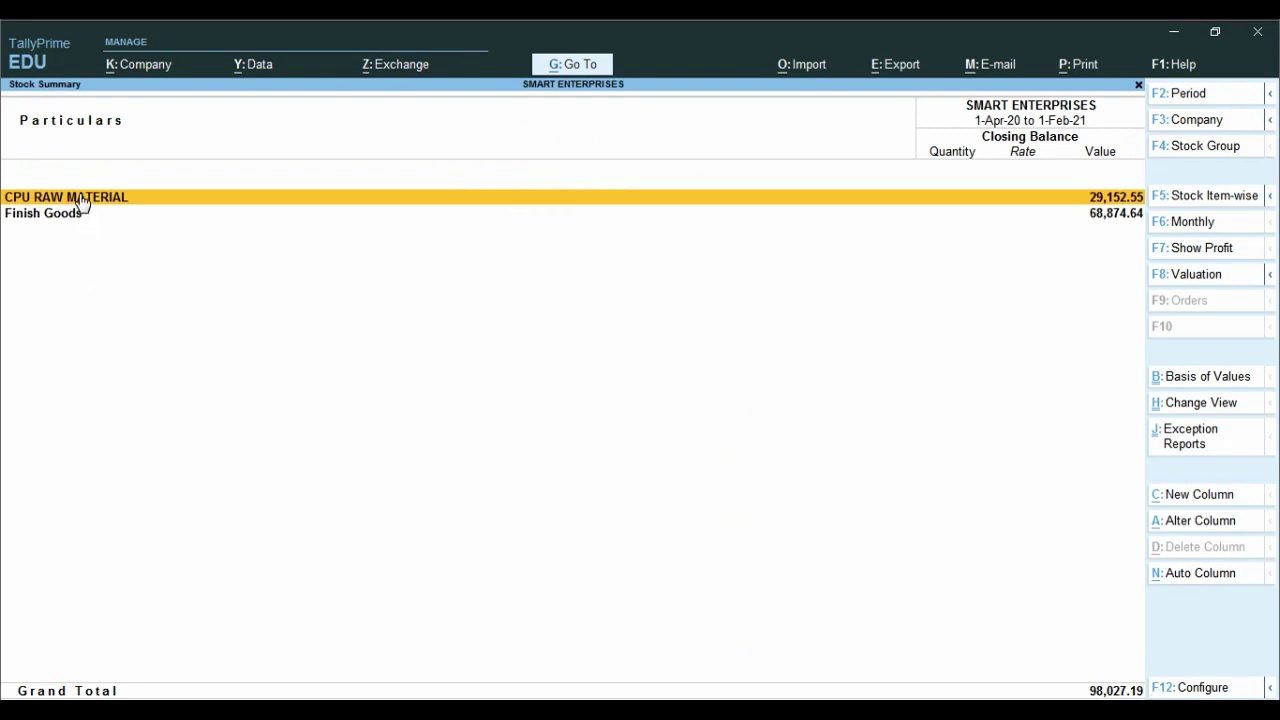
key(alt)
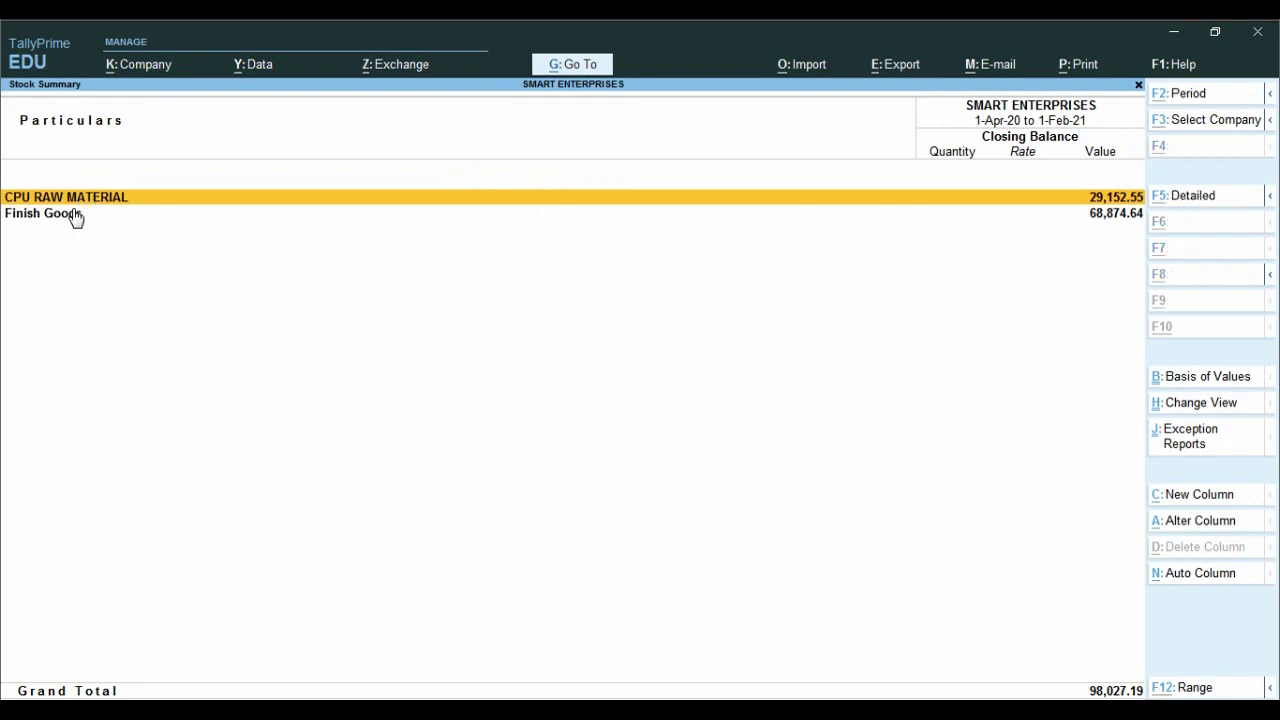
key(alt+F5)
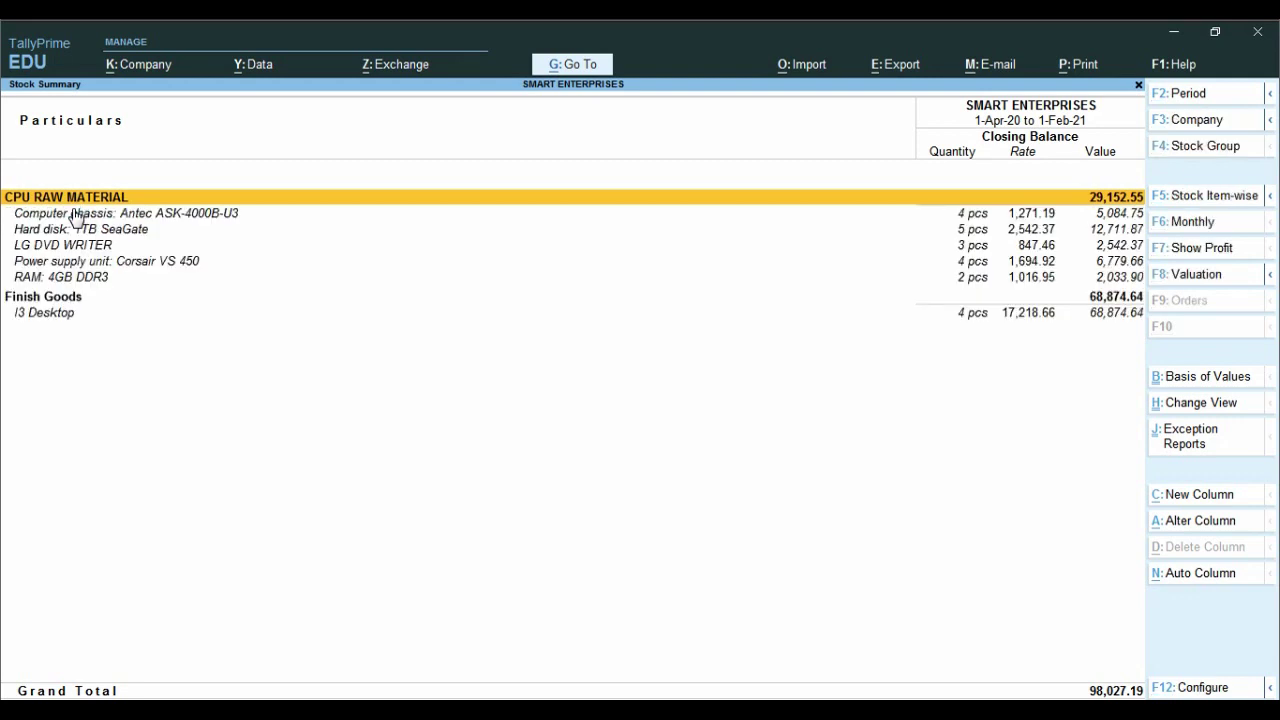
Step: Check the closing quantity, rate and value of the I3 Desktop under Finish Goods
click(972, 318)
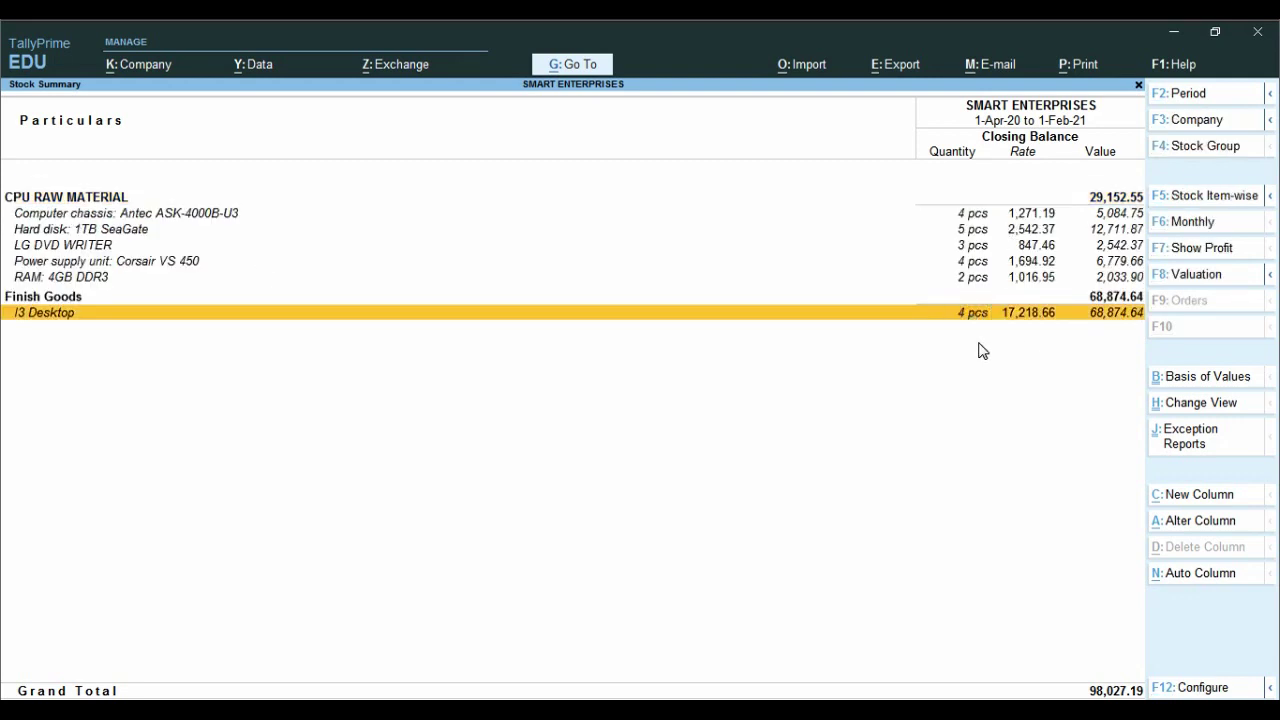
key(ctrl)
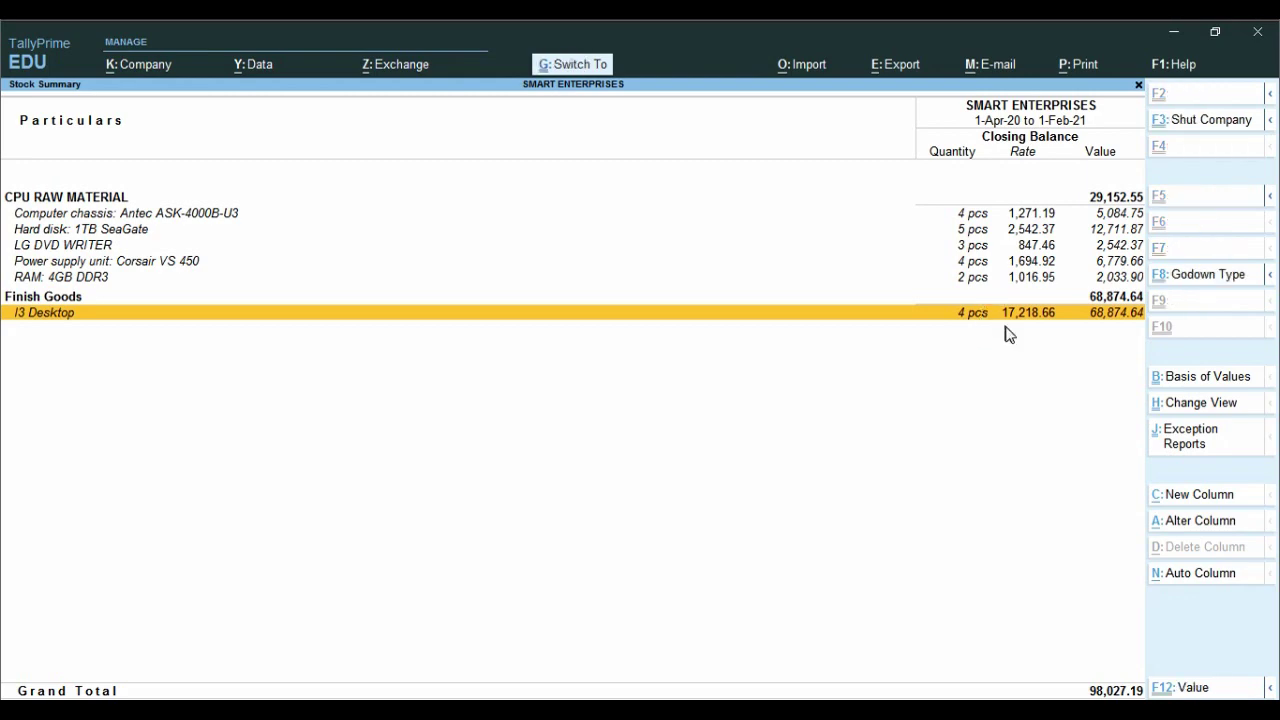
click(1155, 350)
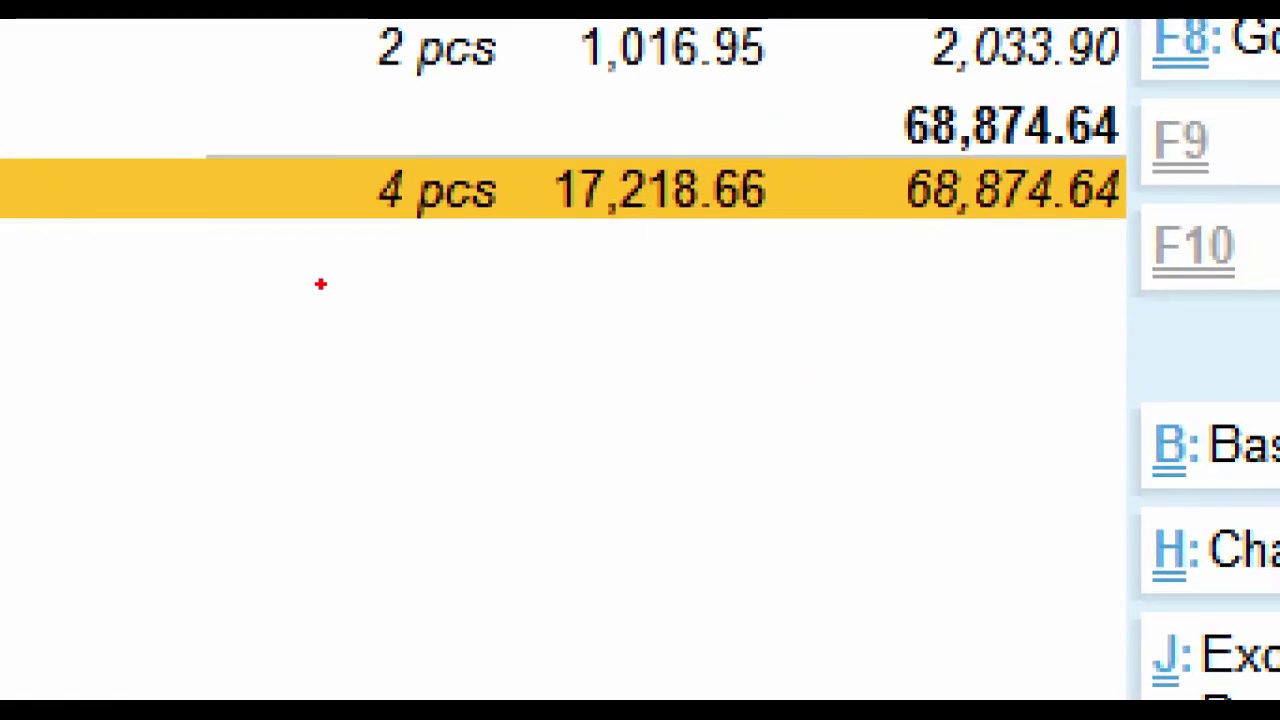
mouse_move(514, 195)
mouse_down()
mouse_move(985, 312)
mouse_move(1213, 326)
mouse_up()
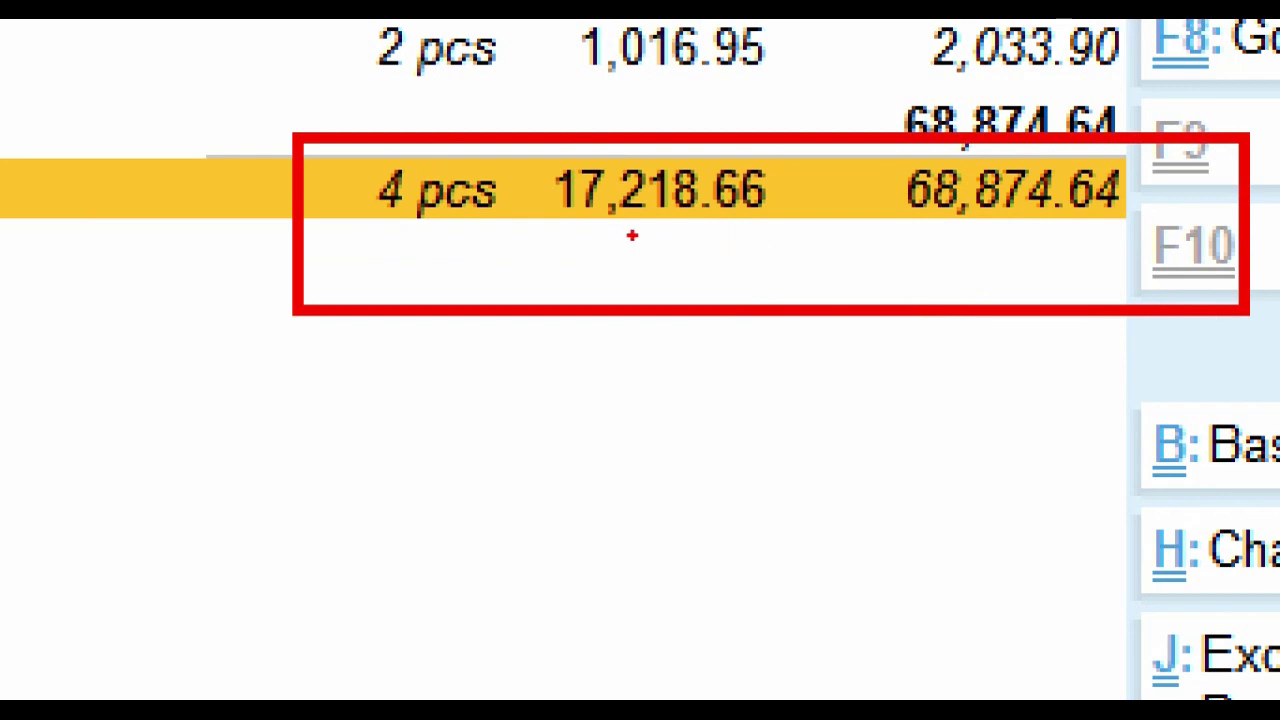
Step: Check the February vouchers of the Hard disk: 1TB SeaGate for quantities consumed and remaining, and return to the Gateway of Tally
click(983, 230)
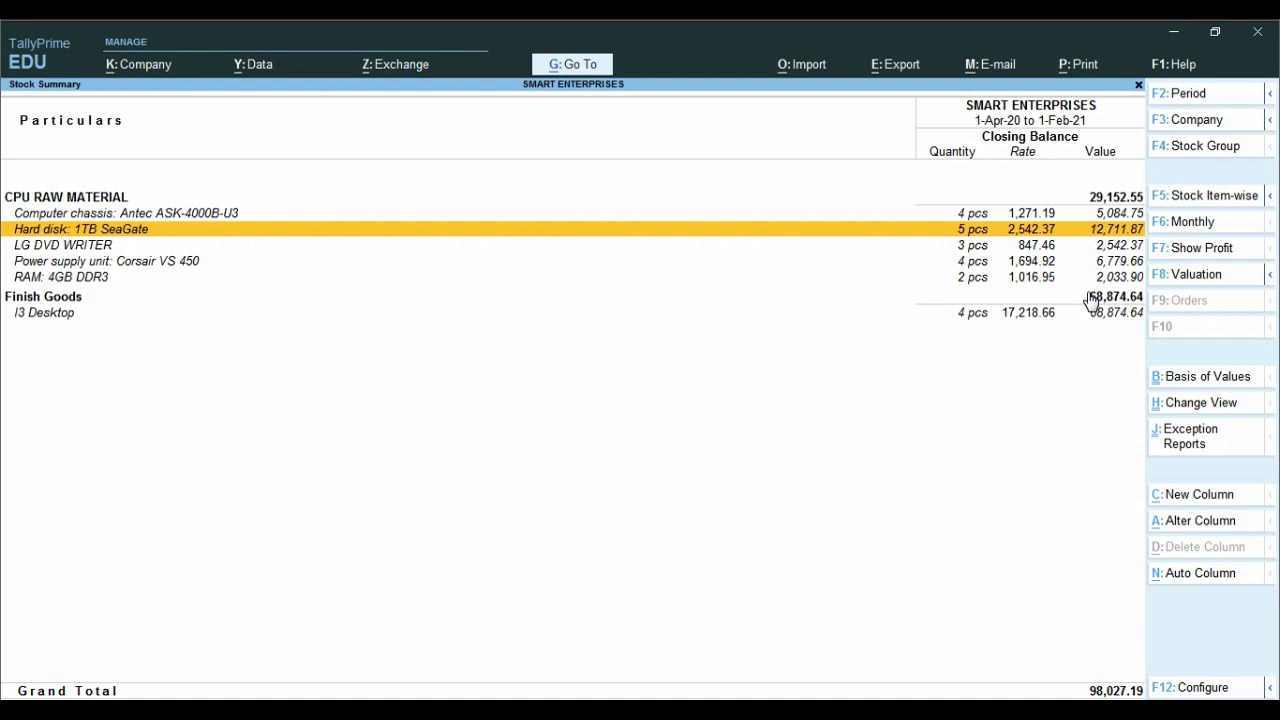
key(Return)
key(Return)
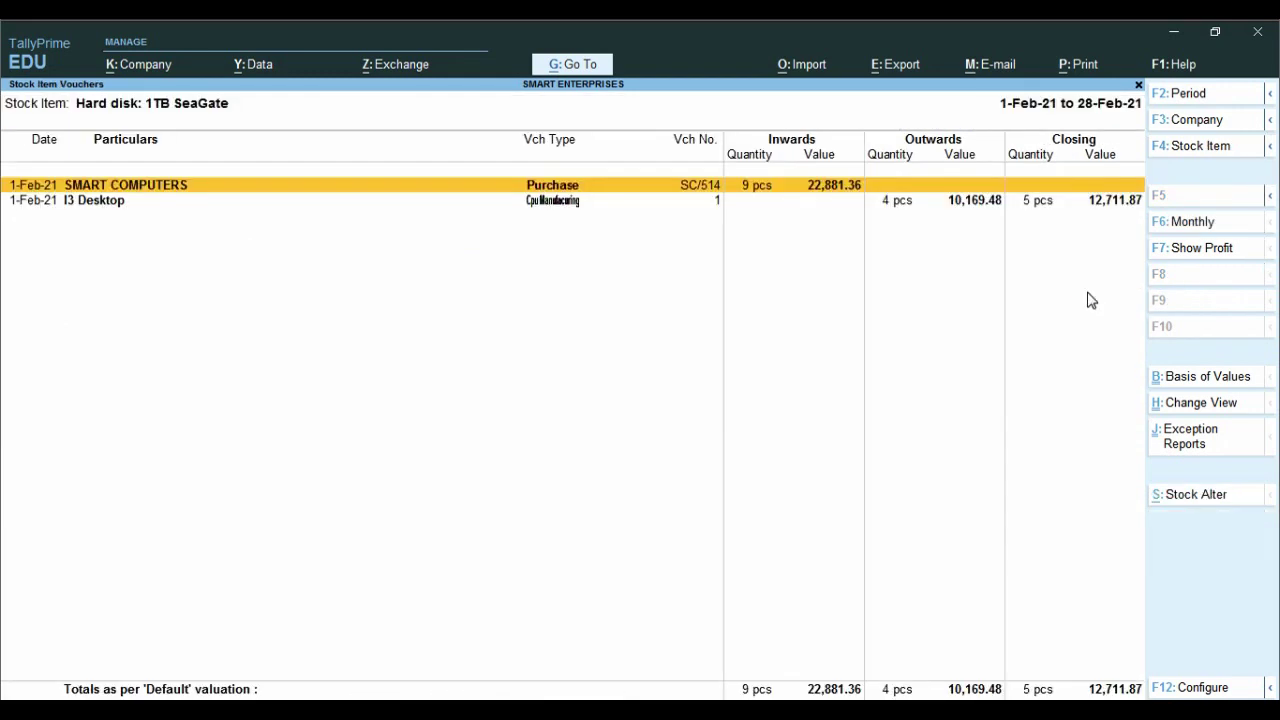
key(ctrl)
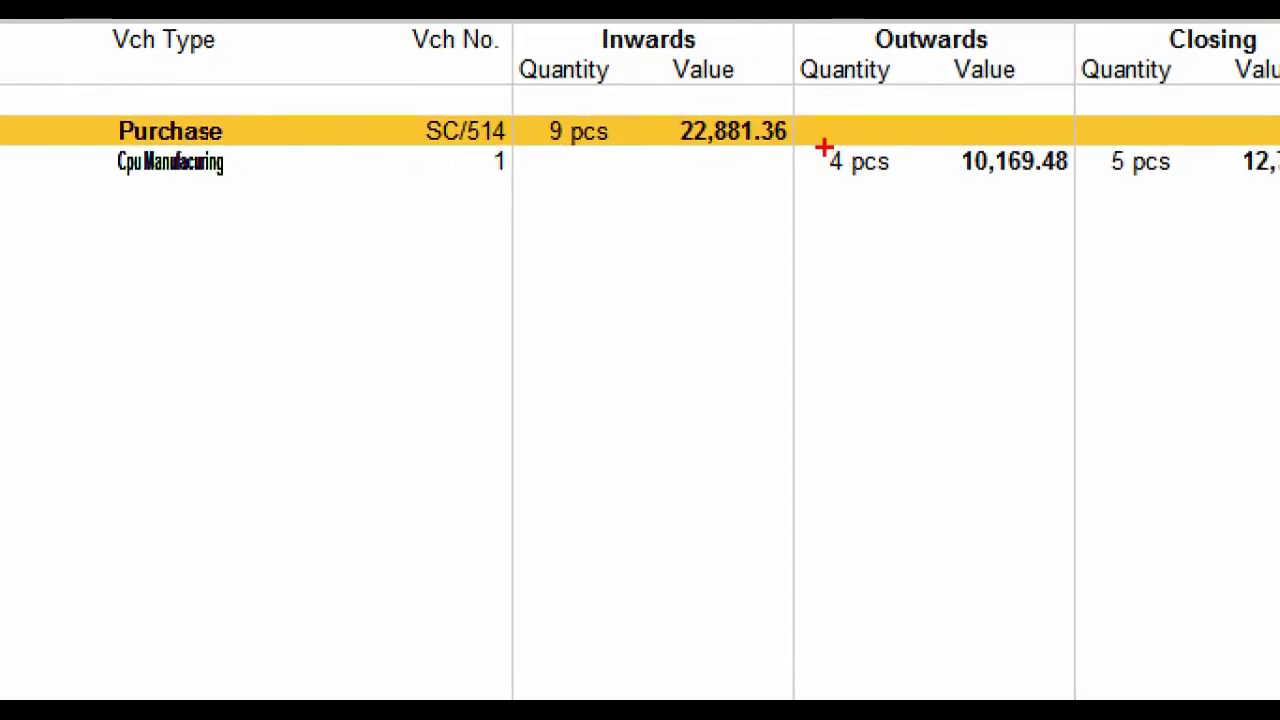
drag(44, 144, 366, 207)
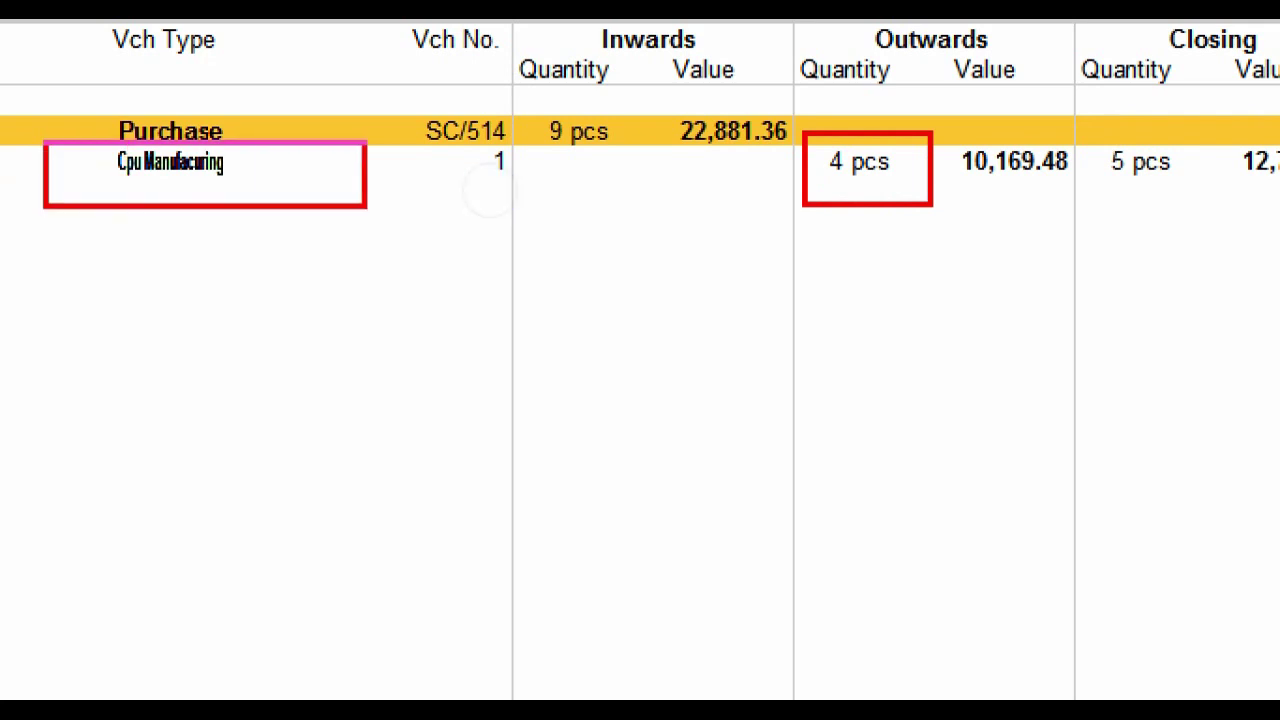
mouse_move(735, 188)
mouse_down()
mouse_move(993, 118)
mouse_move(1222, 207)
mouse_up()
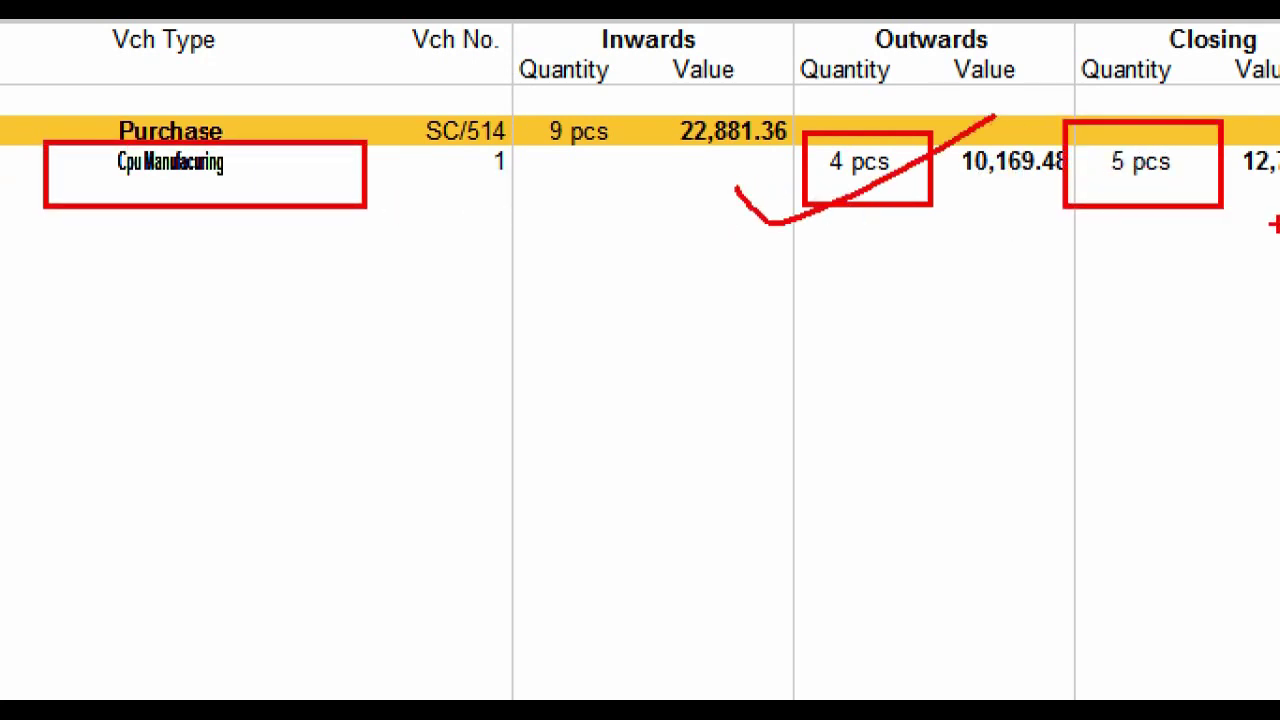
key(Escape)
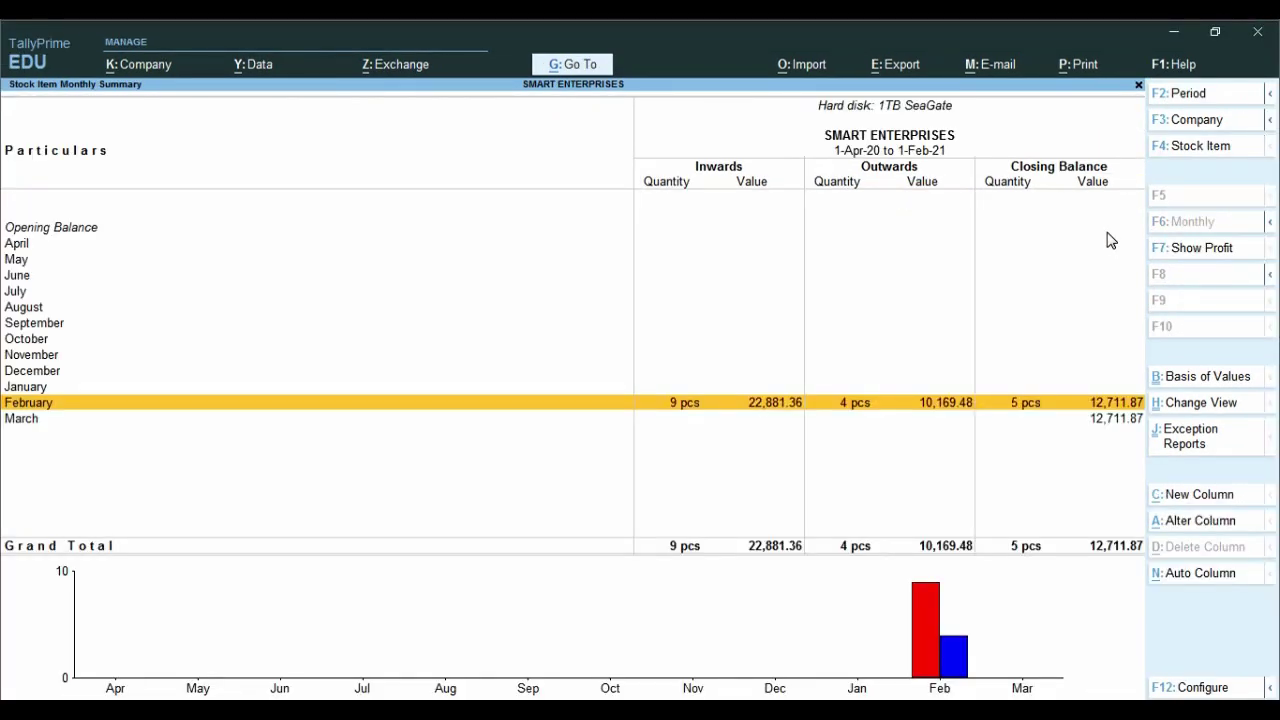
key(Escape)
key(Escape)
key(Home)
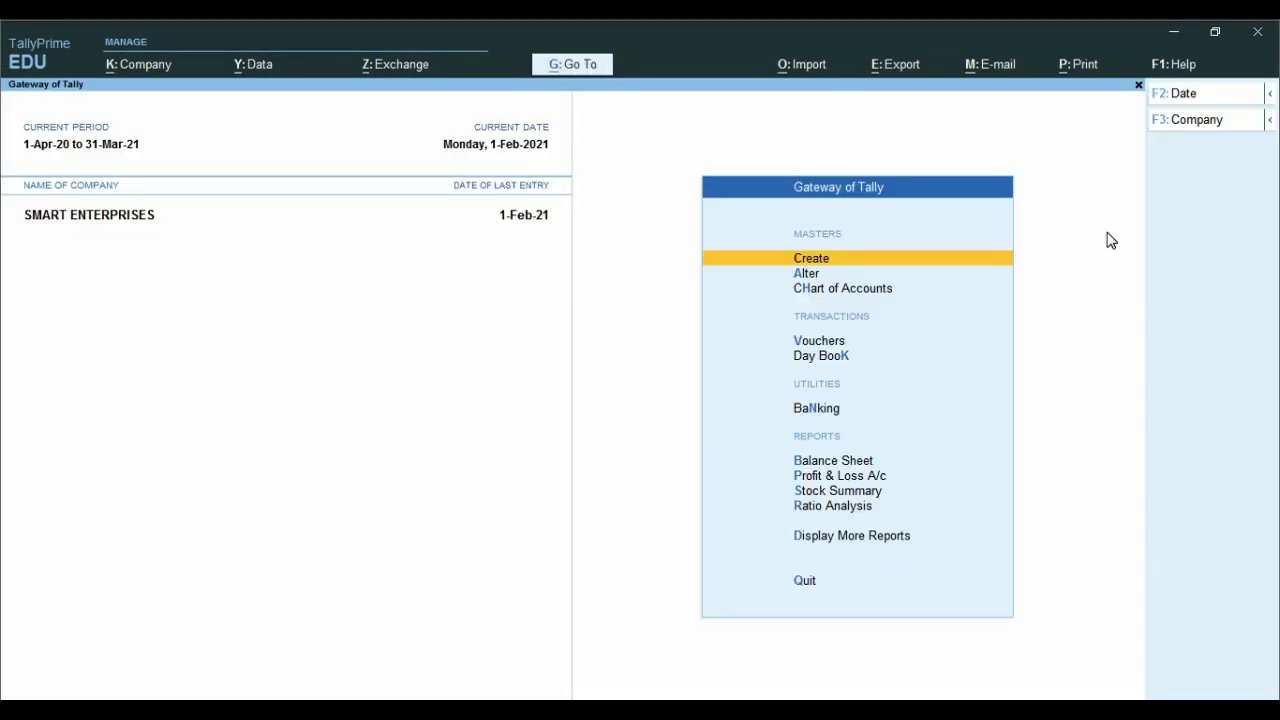
Step: Start a sales voucher with number 1 and Cash as the party account
key(v)
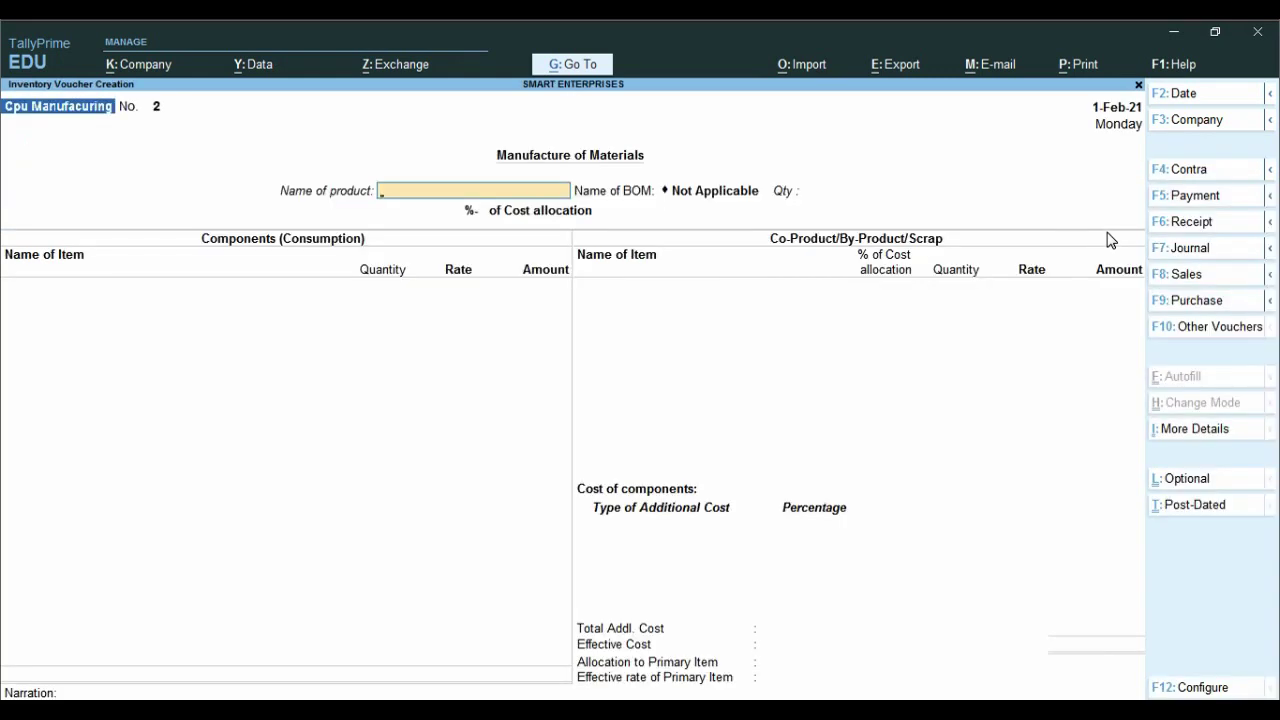
key(F8)
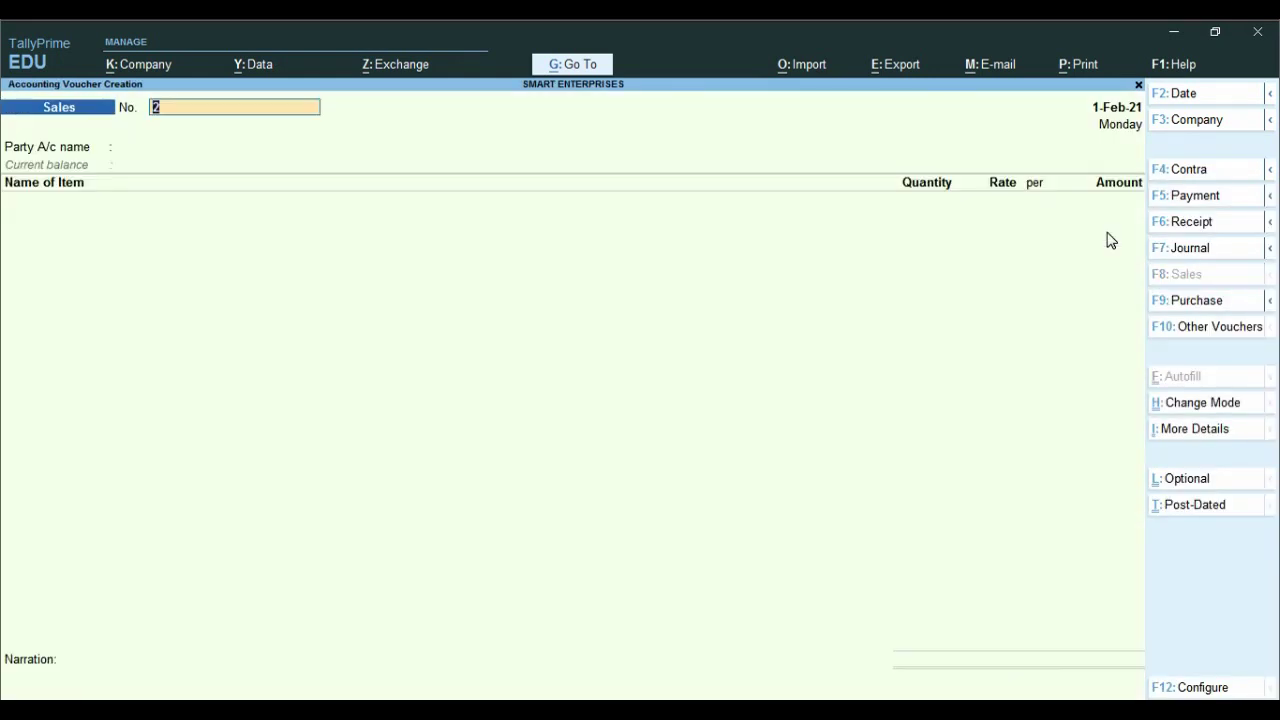
text(1)
key(Return)
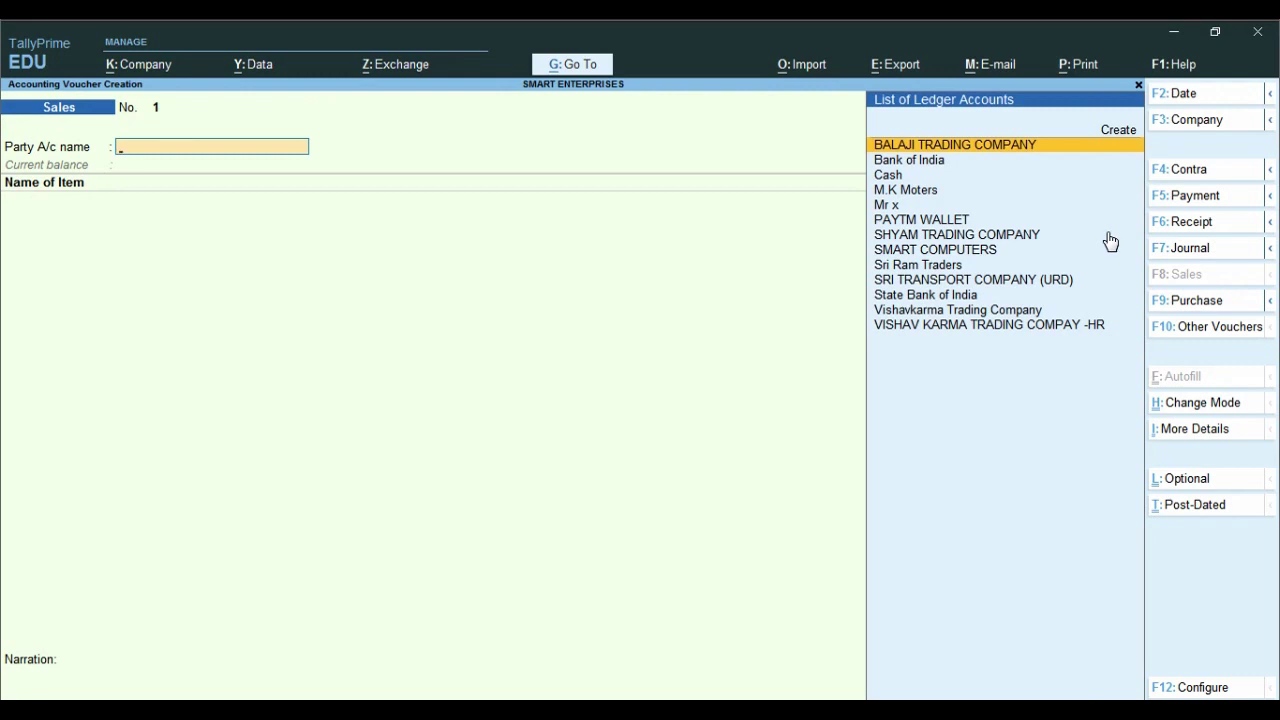
key(Down)
key(Down)
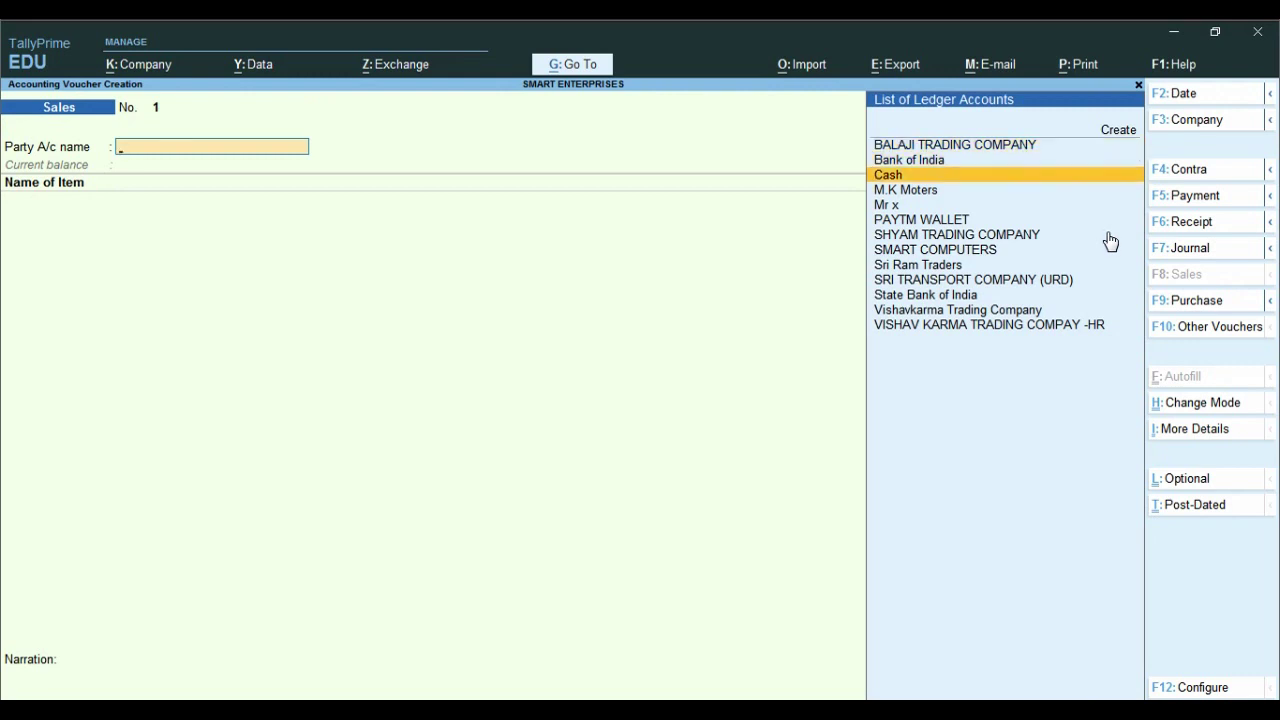
key(Return)
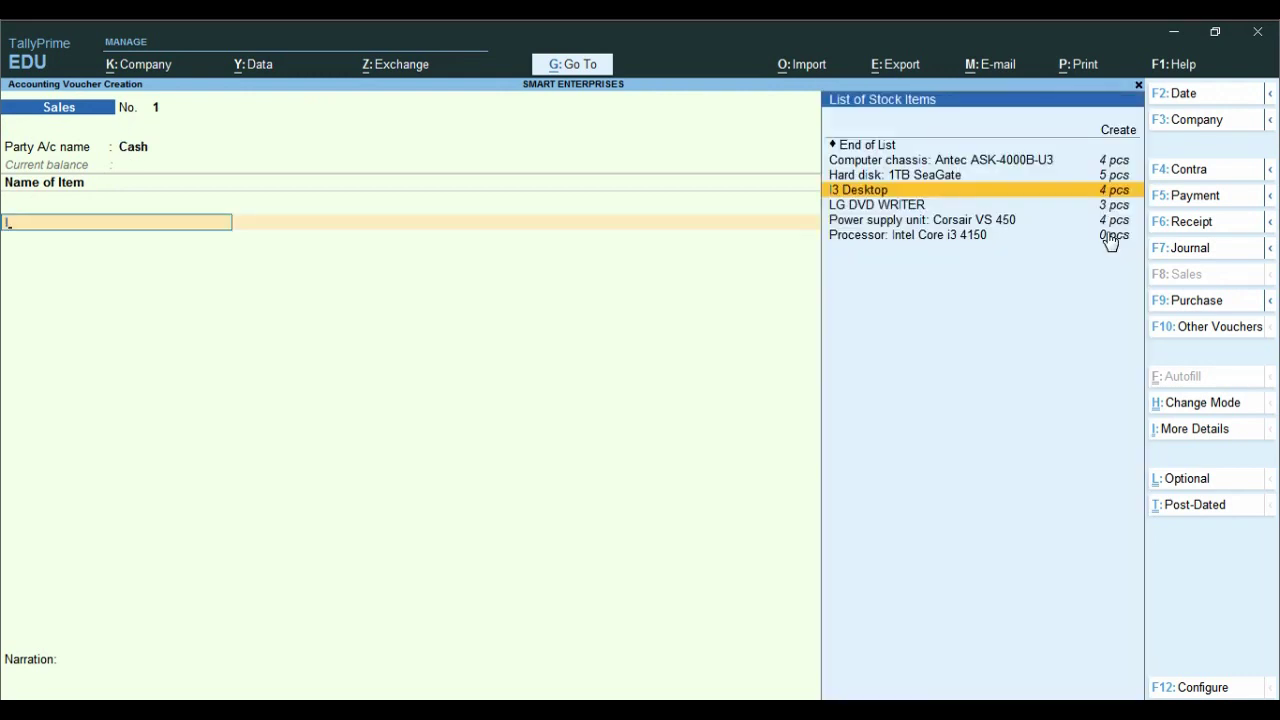
Step: Add 1 pcs of the I3 Desktop at a rate of 24,000 to the sales voucher
key(Return)
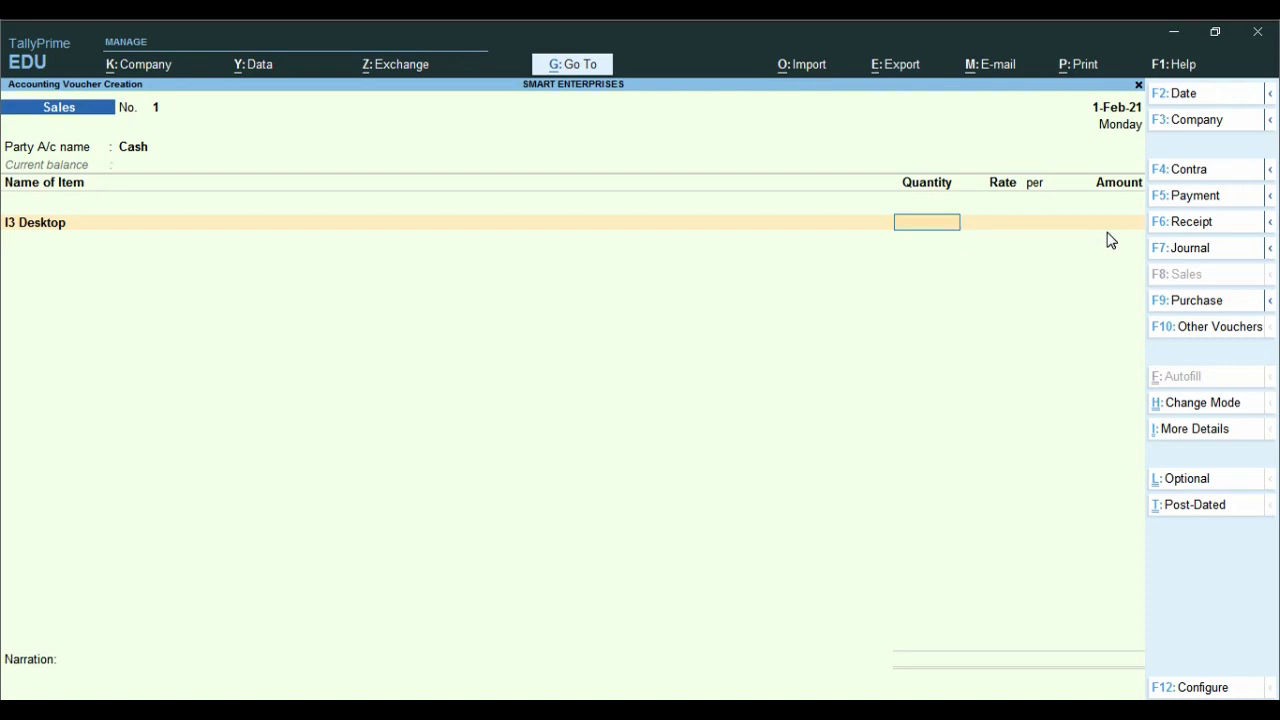
text(1)
key(Return)
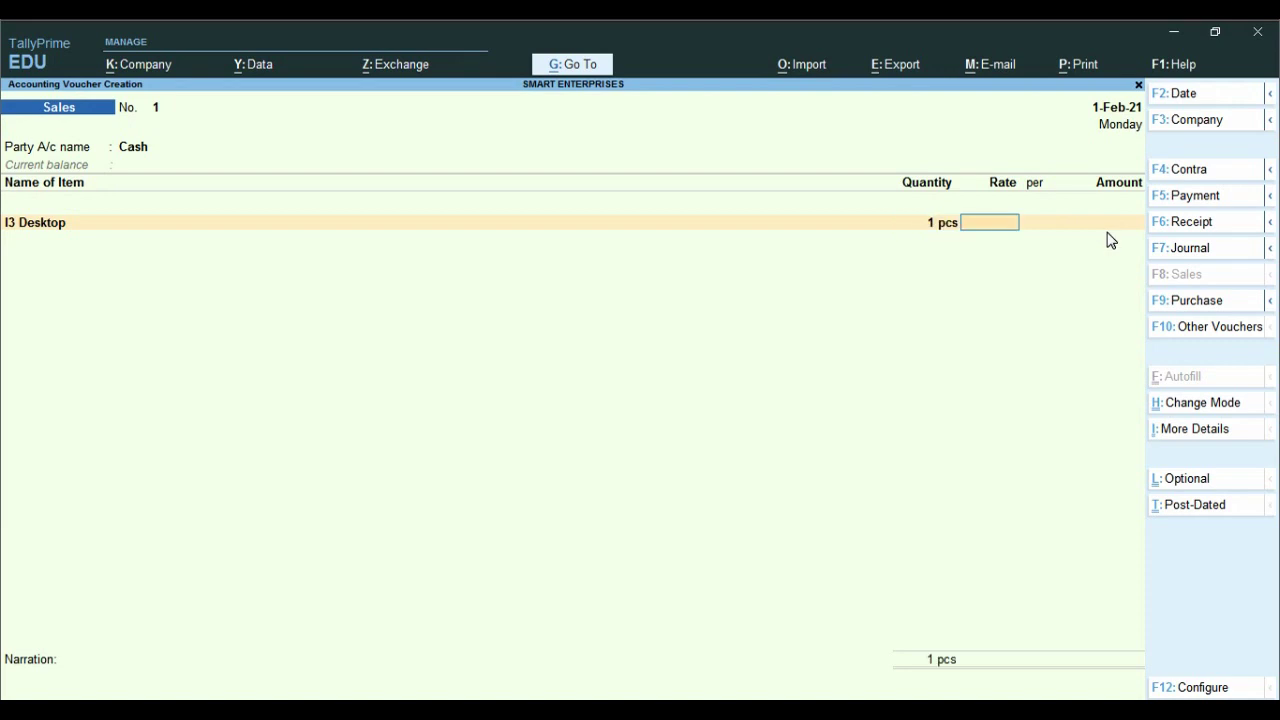
text(24000)
key(Return)
key(Return)
key(Return)
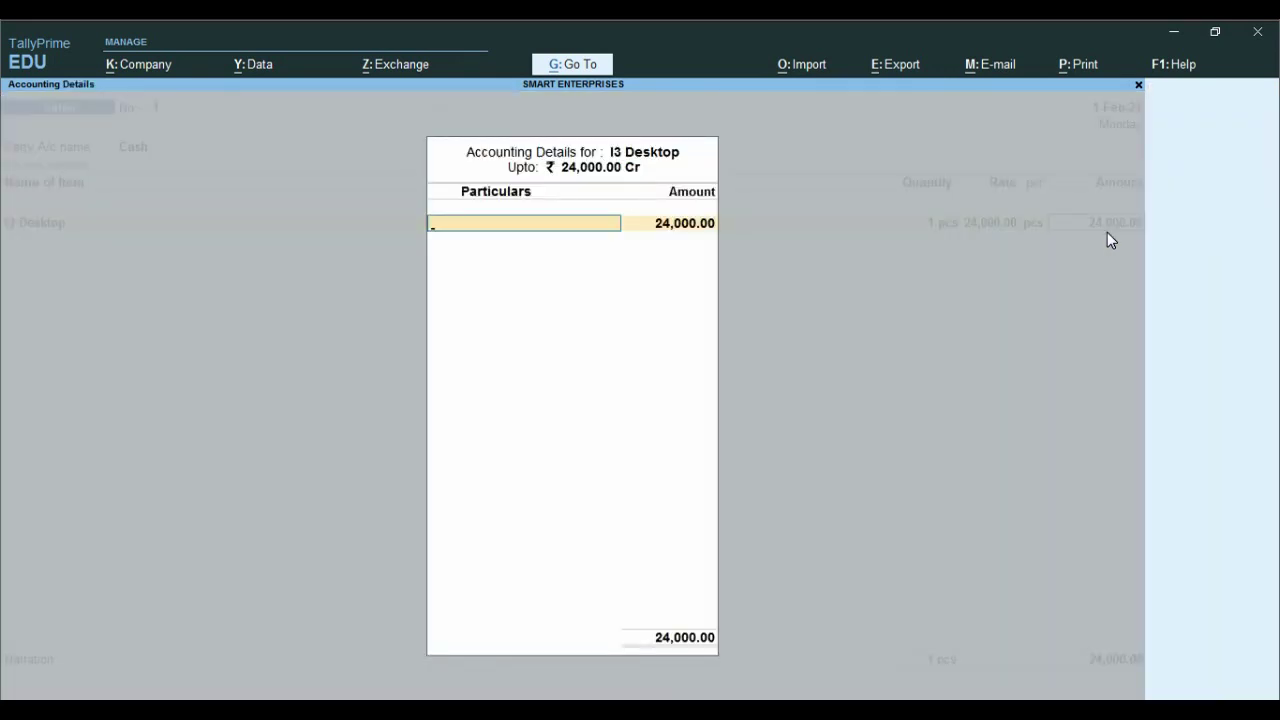
Step: Create a new ledger for the desktop's accounting allocation, named Computer Finish Goods Sale 18%, under the Sales Accounts group
key(alt+c)
text(Compu)
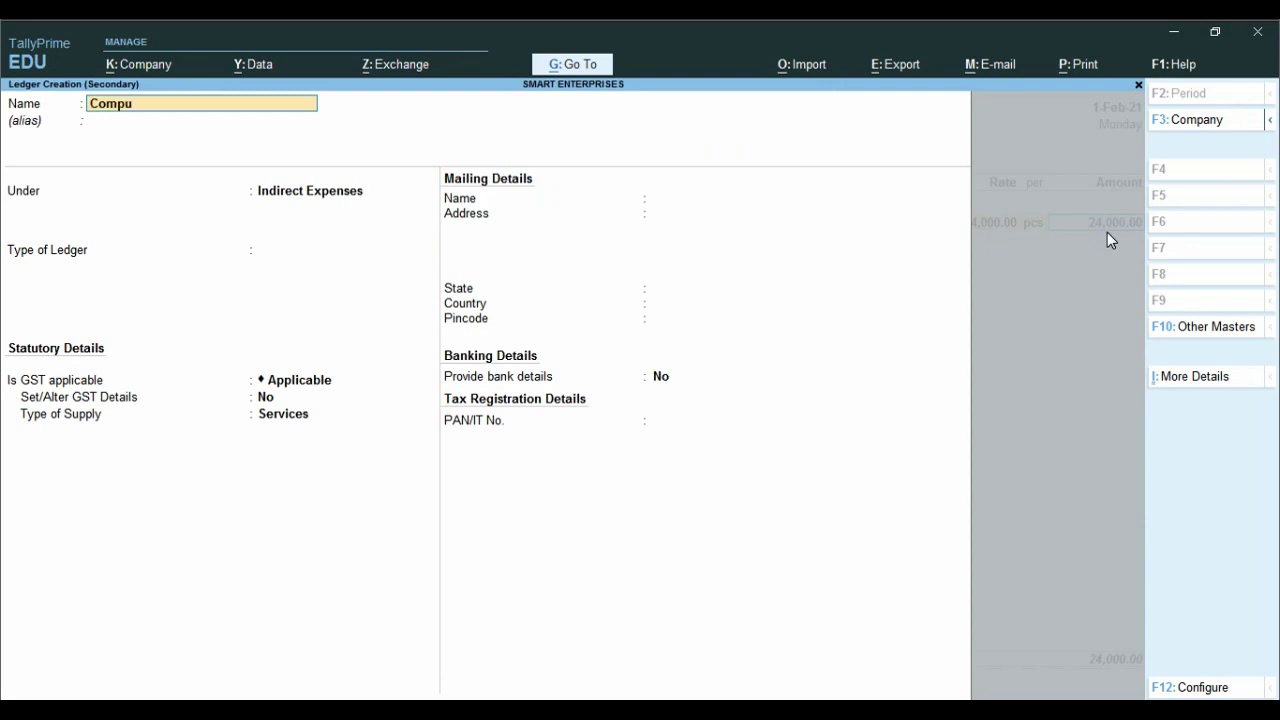
text(ter Finish Goods Sale)
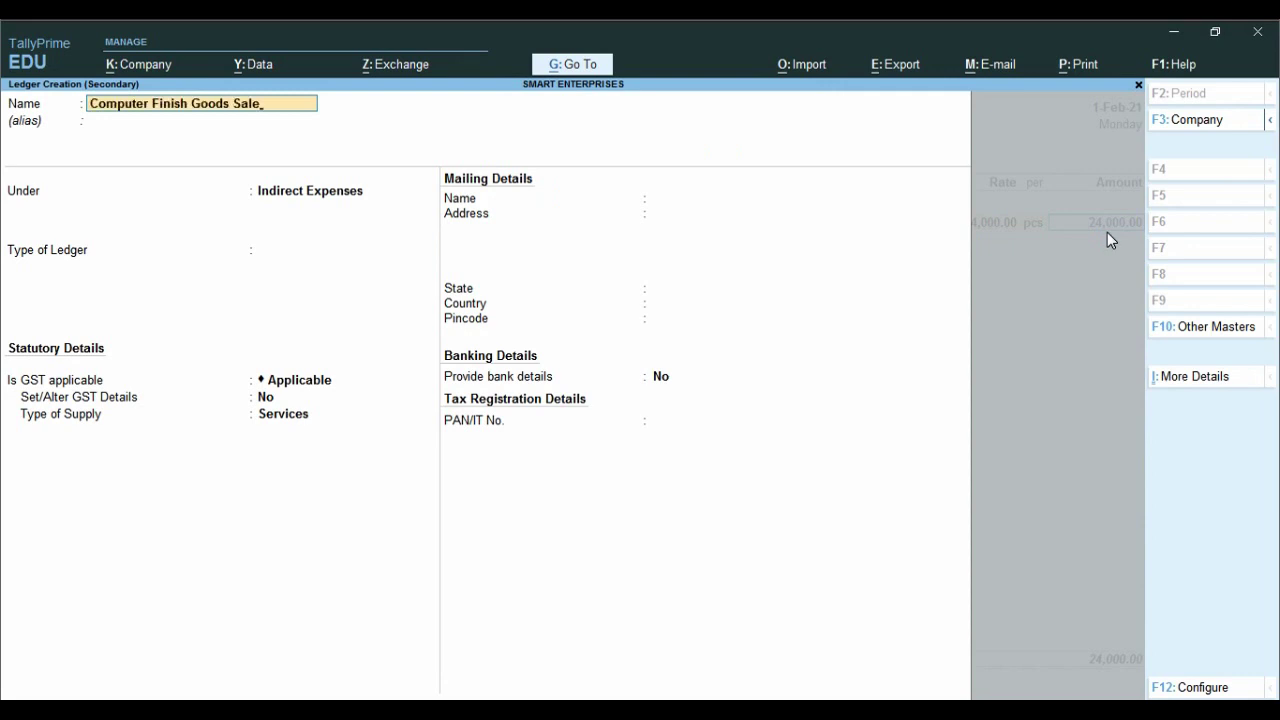
key(Return)
key(BackSpace)
text(18%)
key(Return)
key(Return)
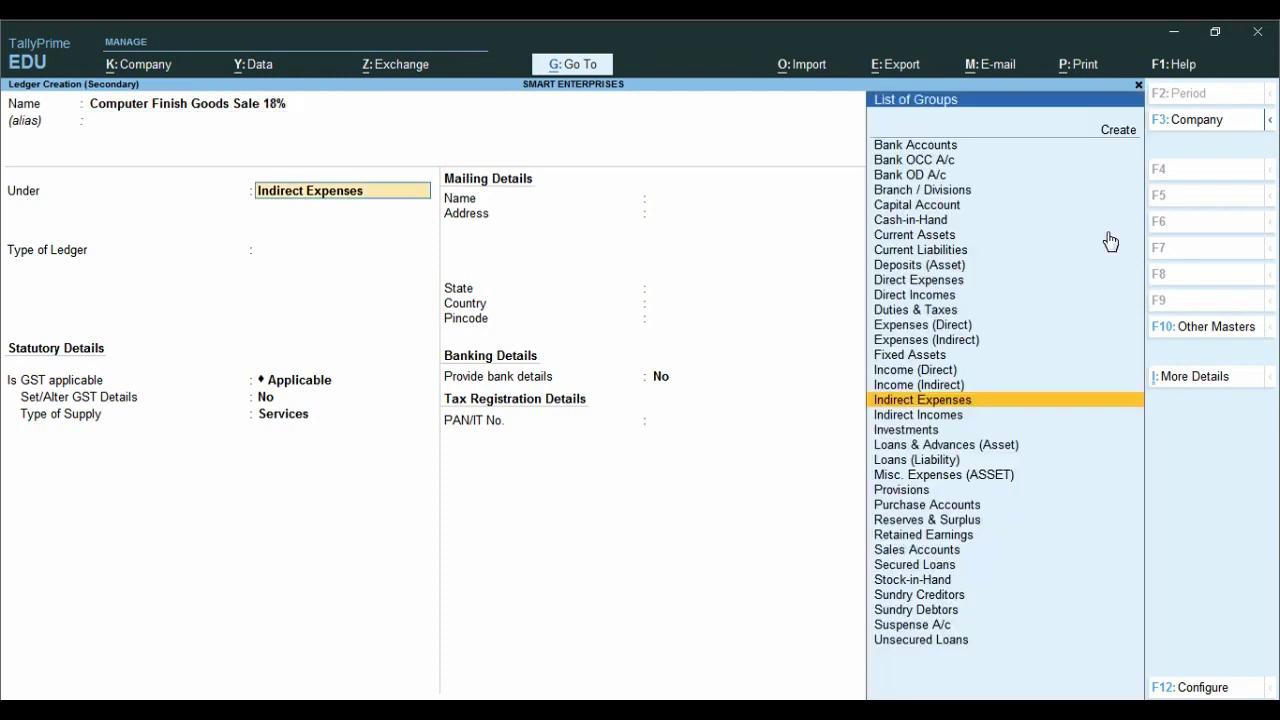
text(Sal)
key(Return)
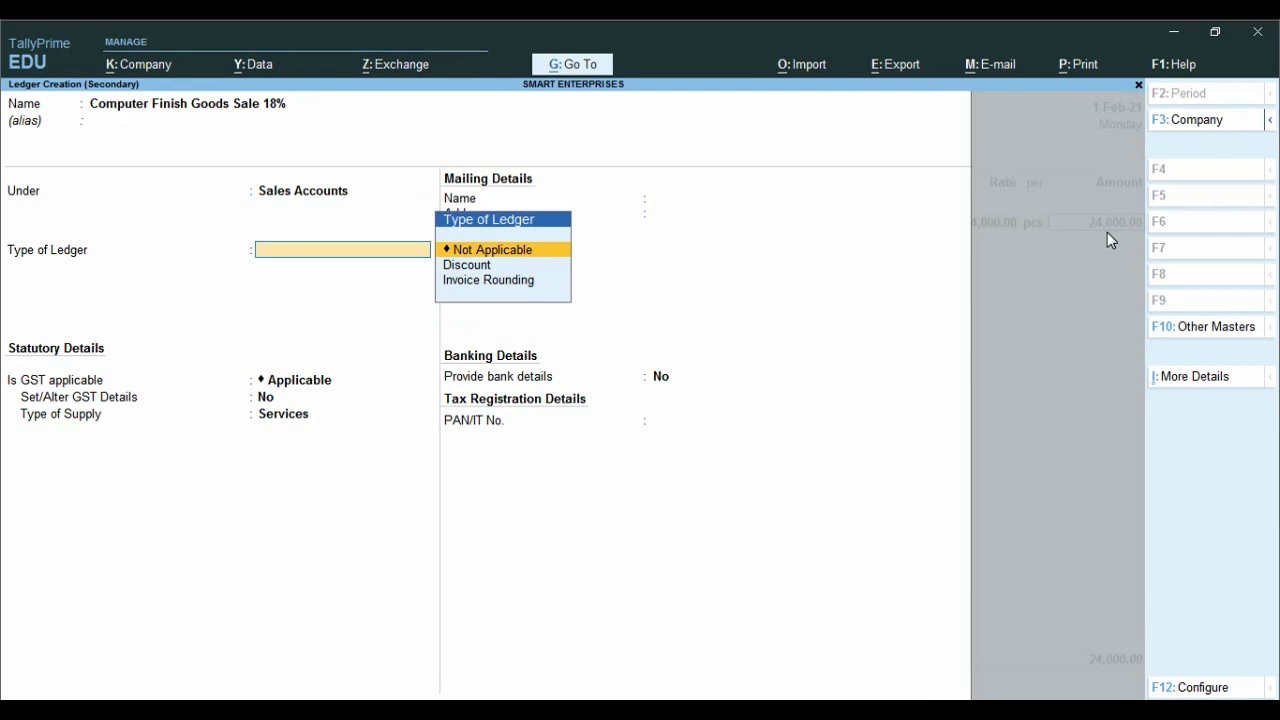
Step: Set the new ledger's type to Not Applicable and its type of supply to Goods, and save it
key(Return)
key(Return)
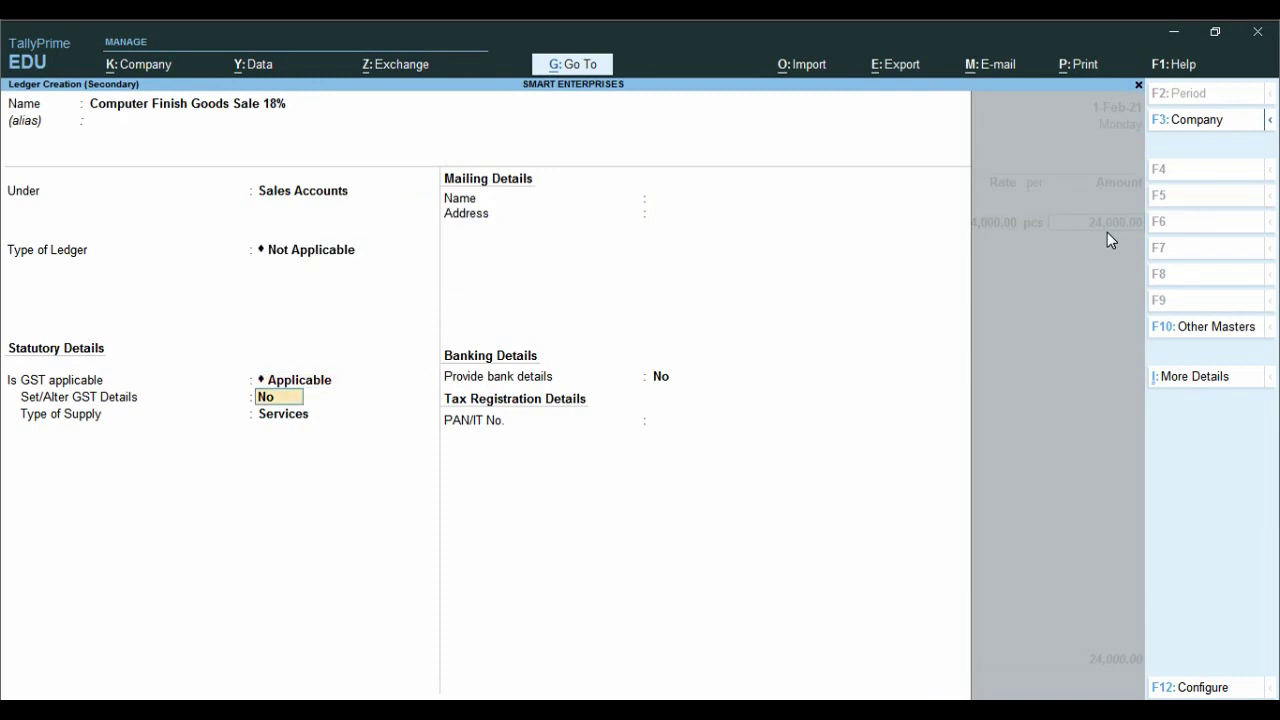
key(Return)
key(Up)
key(Return)
key(Return)
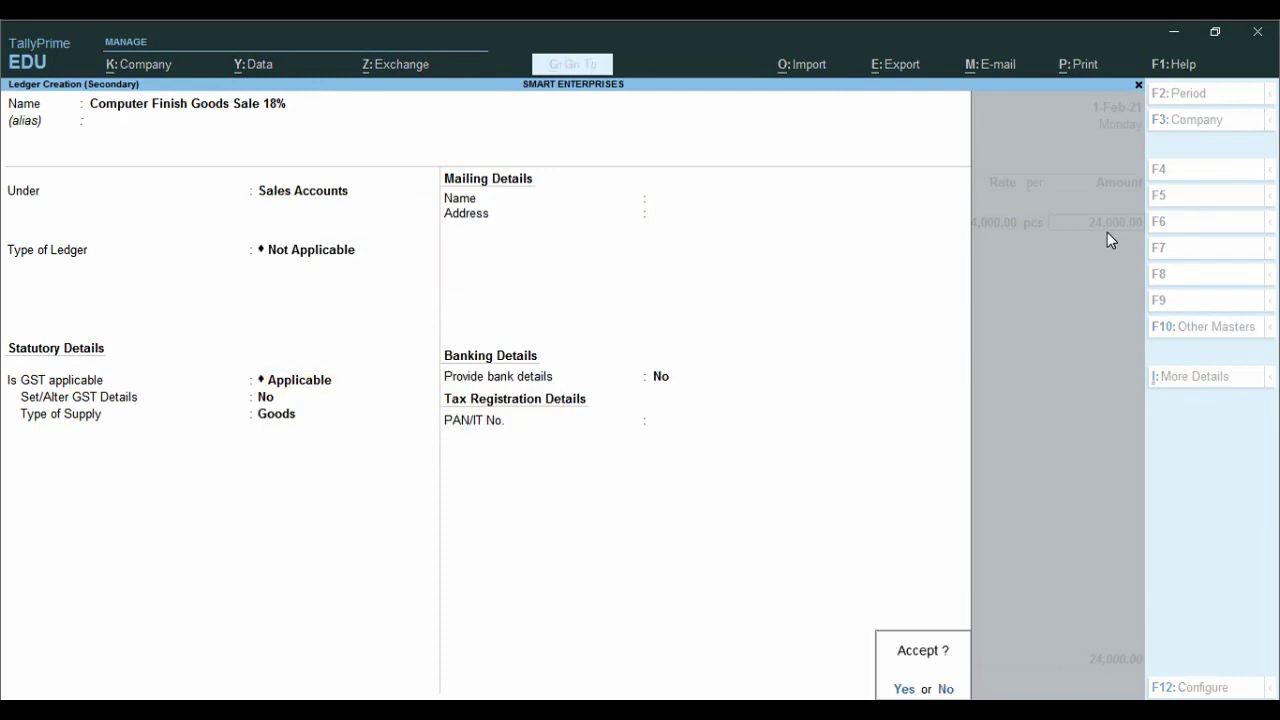
key(Return)
Step: Accept the full amount for the sales ledger, end the item list, and add CGST Tax and SGST Tax to the voucher
key(Return)
key(Return)
text(C)
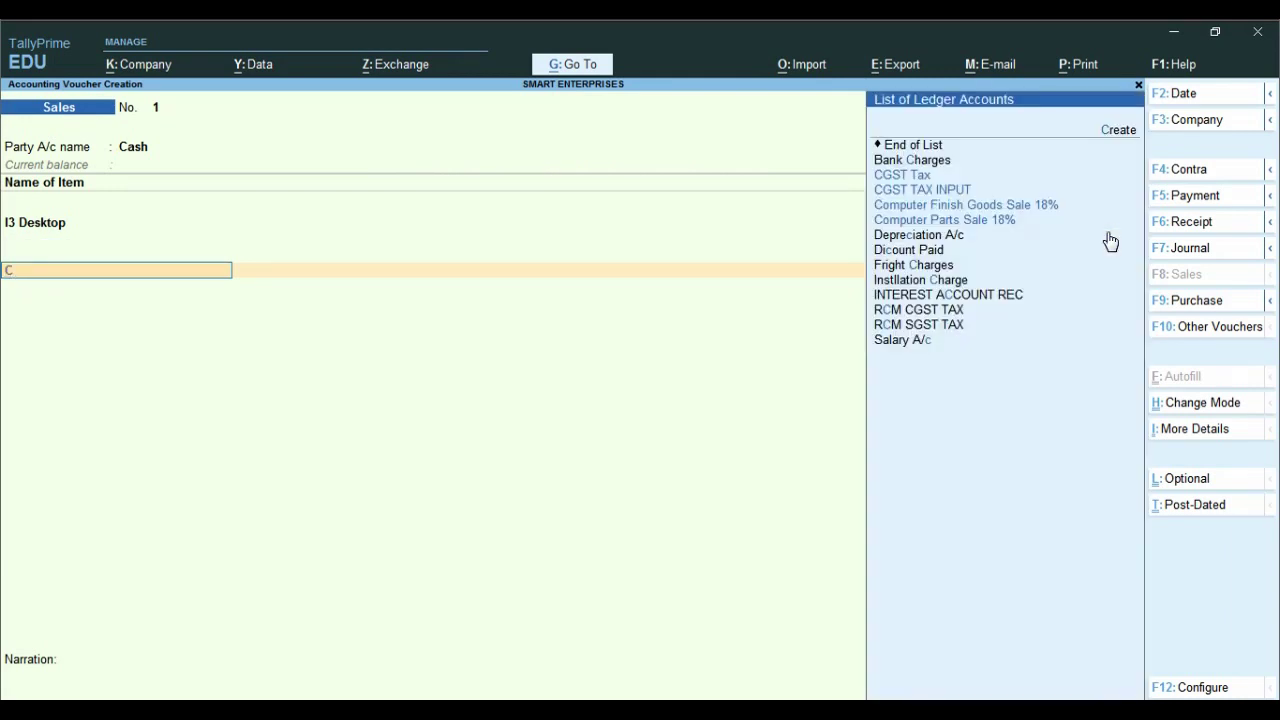
text(gST Tax)
key(Return)
key(Return)
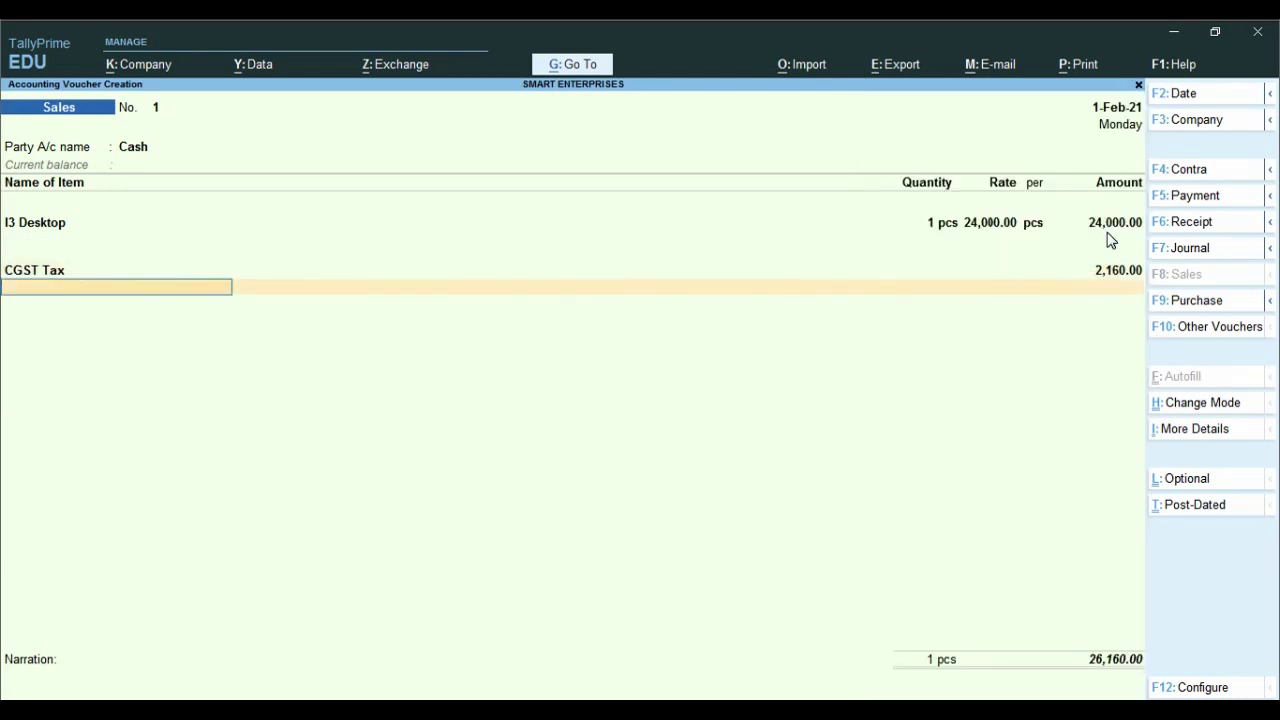
text(Sg)
key(Return)
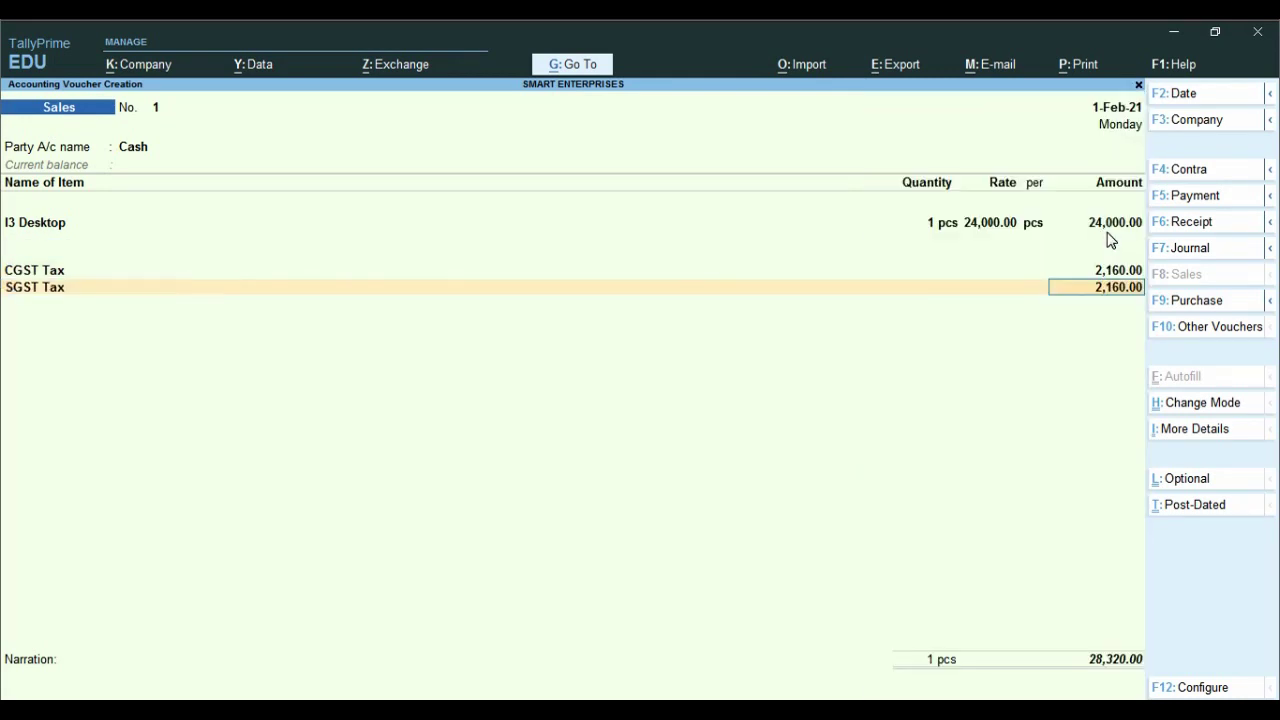
key(Return)
Step: End the tax ledger list and save the sales voucher with a blank narration
key(Return)
key(Return)
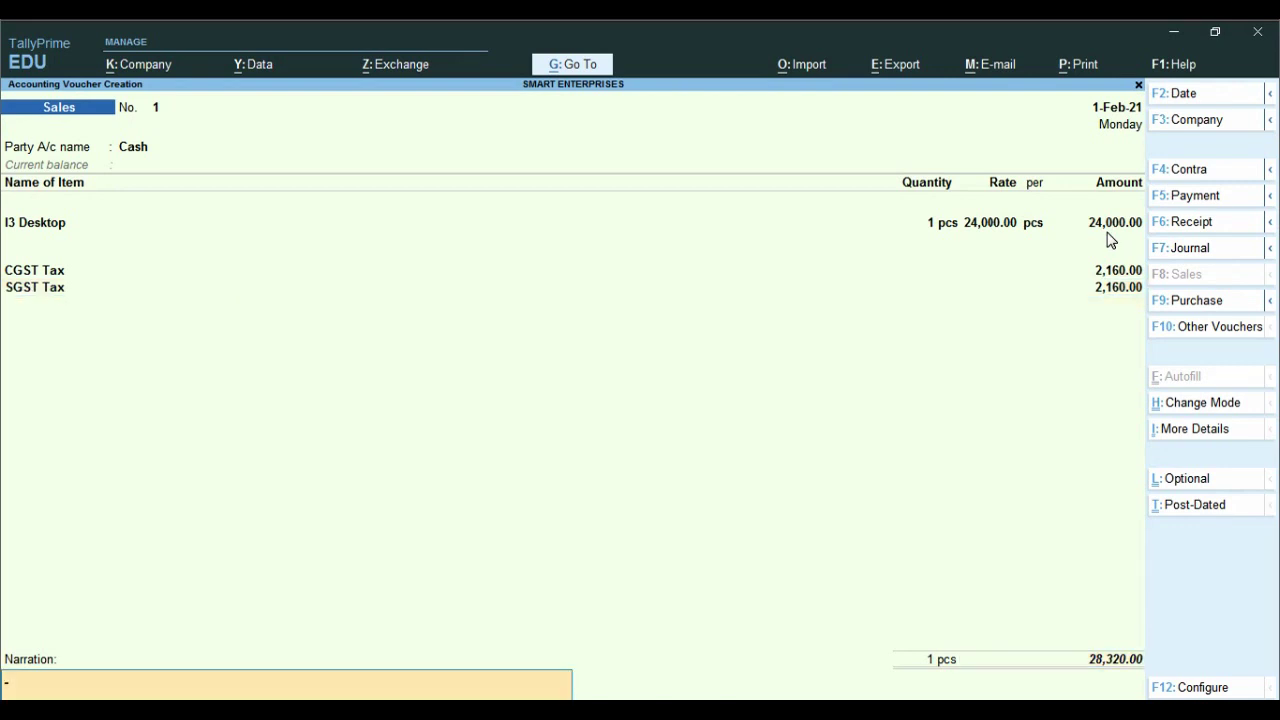
key(Return)
key(Return)
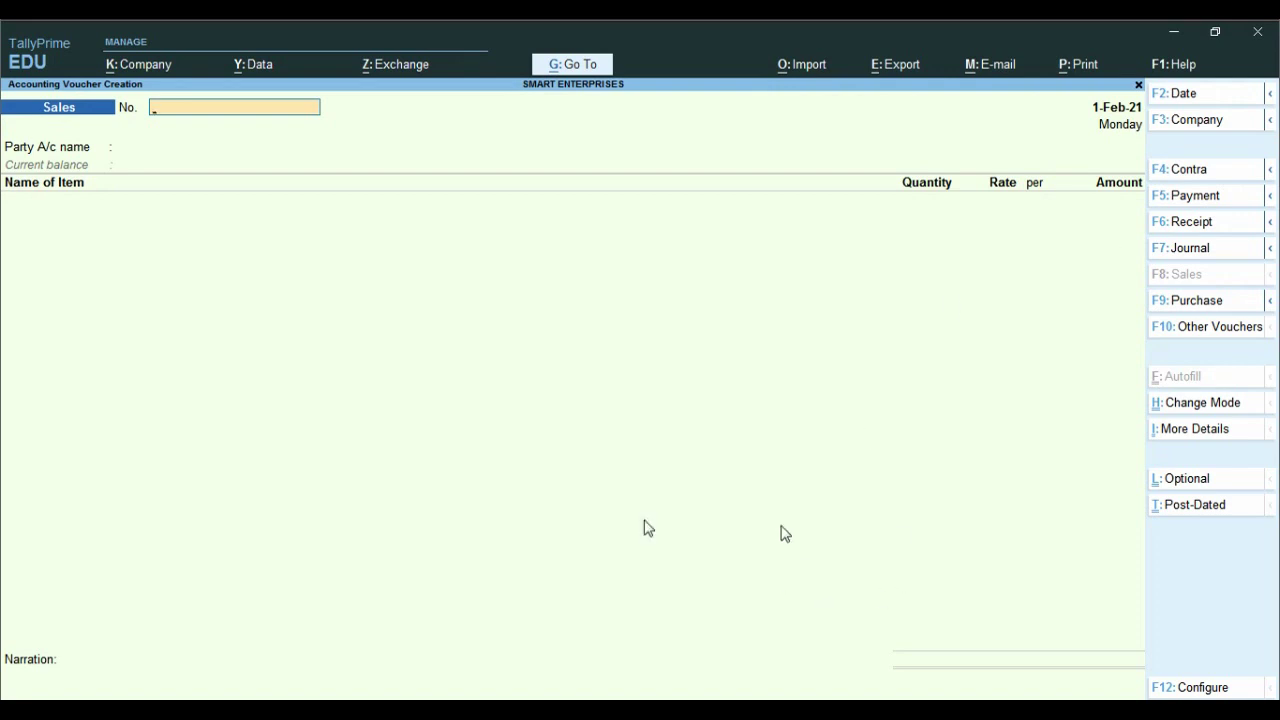
Step: Switch to the Excel worksheet to review the raw materials and the i3 Desktop item, and return to TallyPrime
key(Escape)
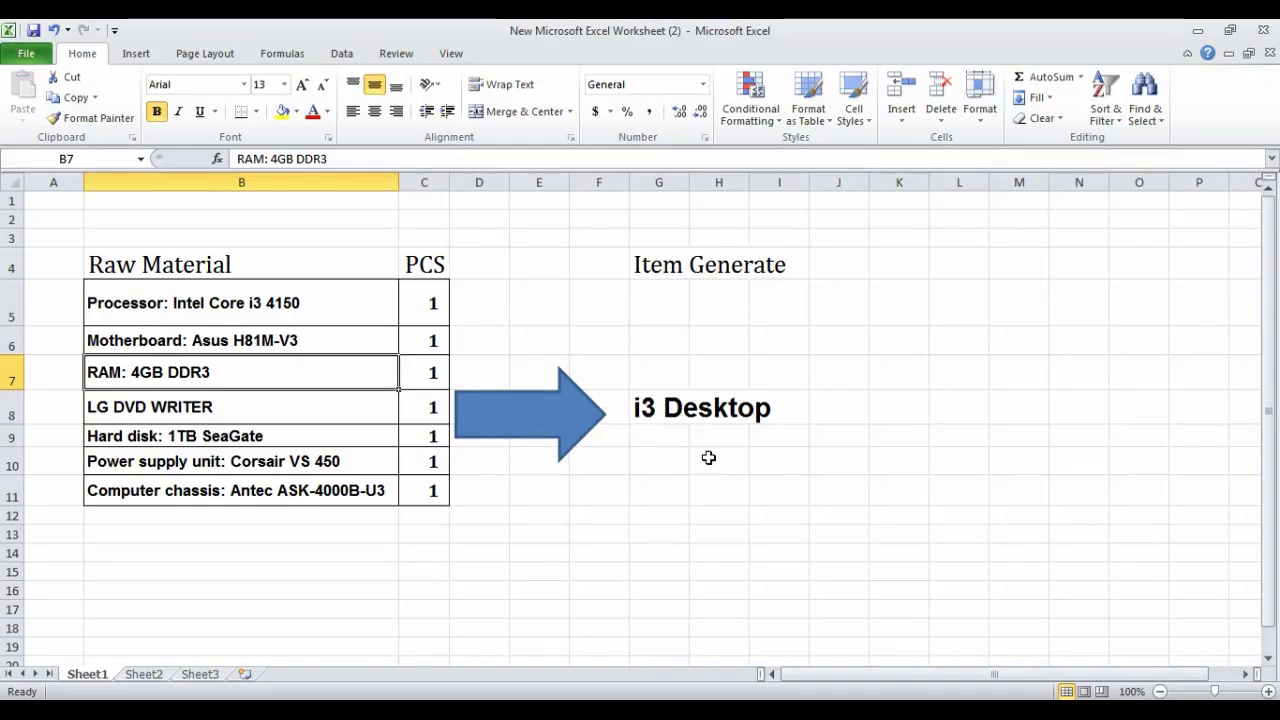
click(700, 408)
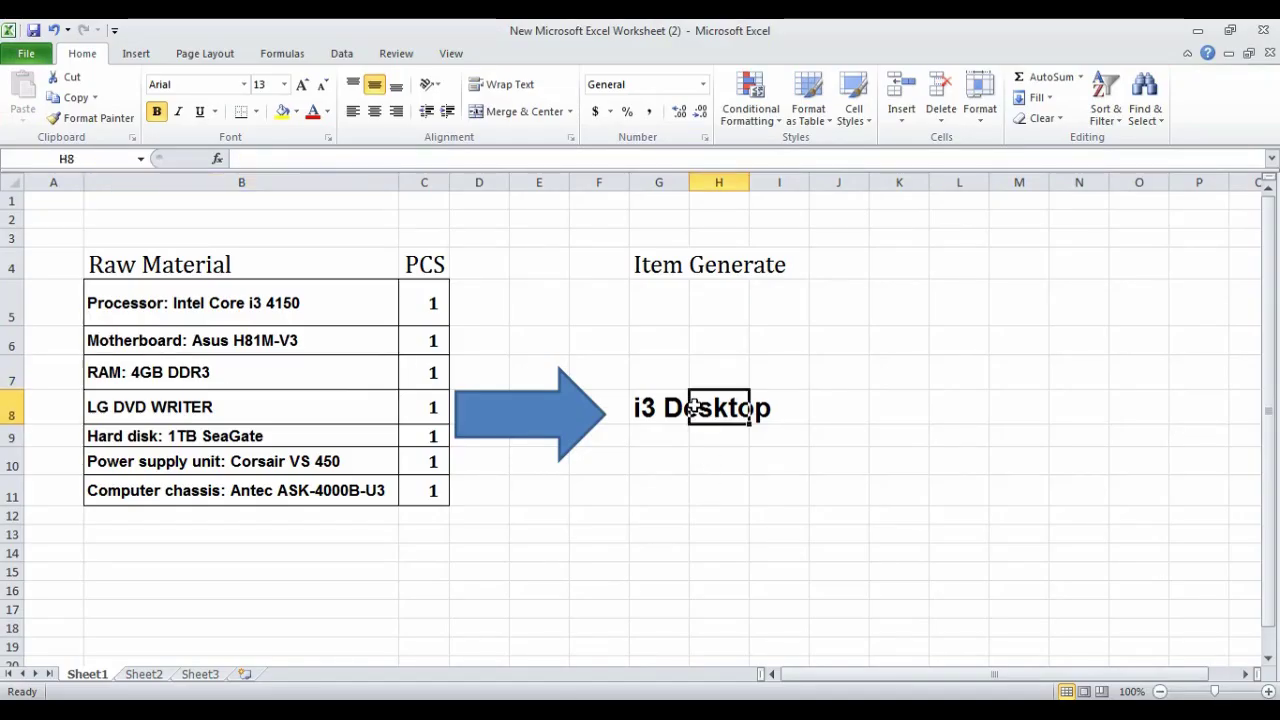
click(636, 410)
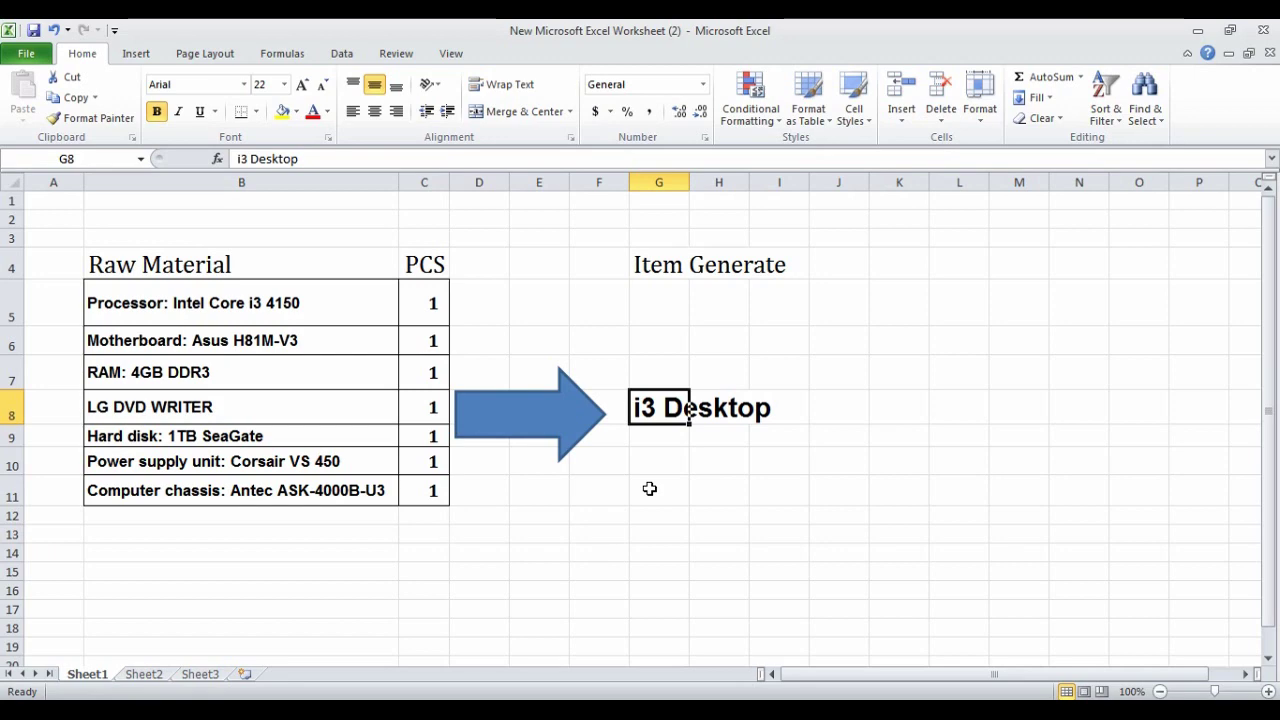
key(alt+Tab)
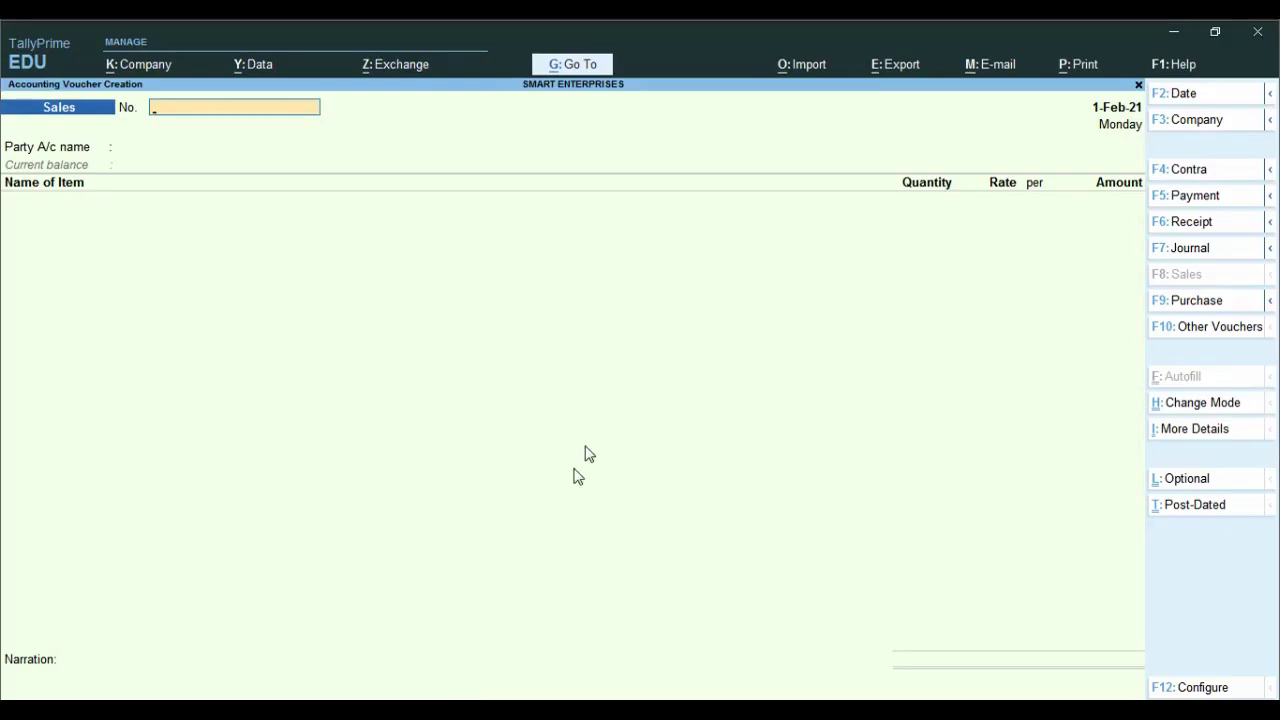